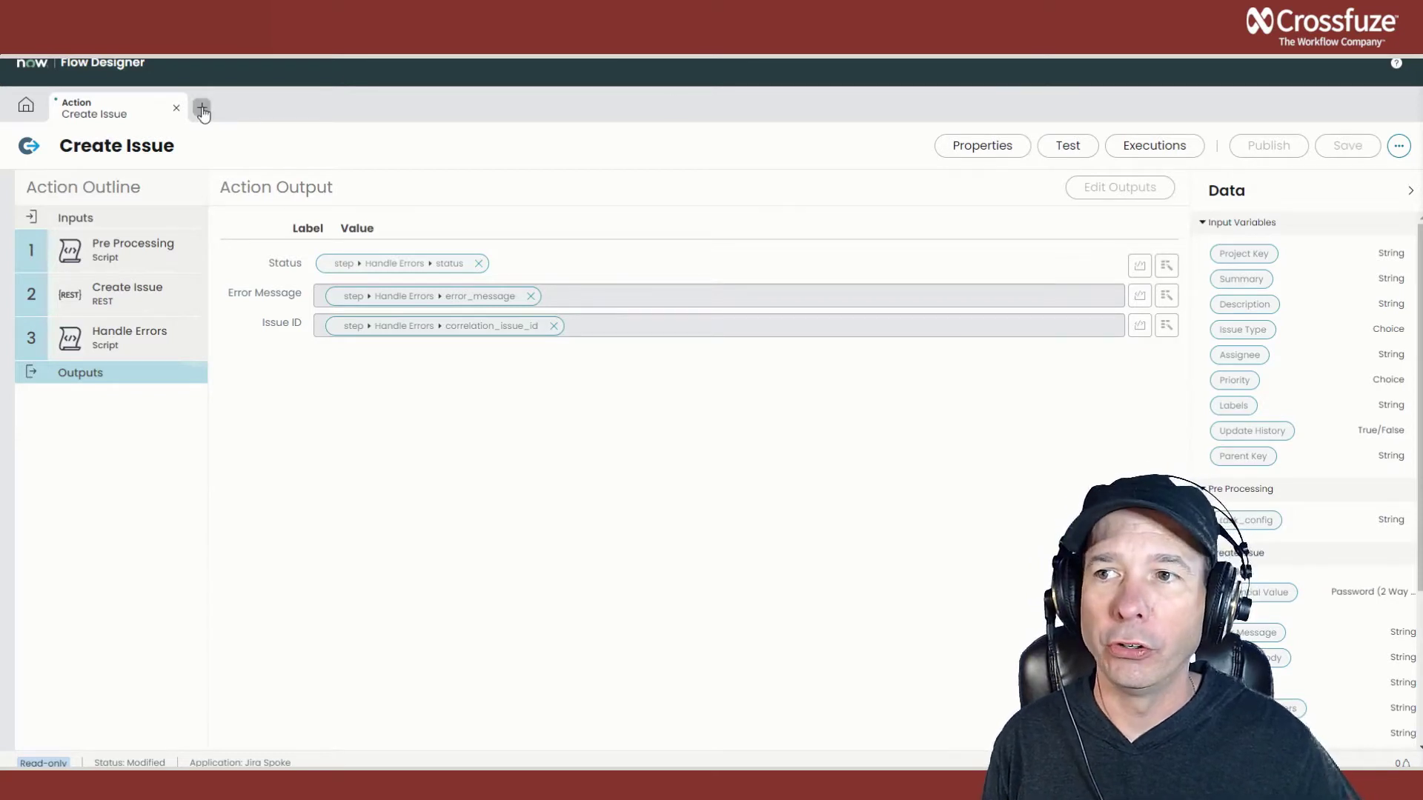
# Step: Start a new subflow and enter "Demo Subflow Capability" as both its name and description
pyautogui.click(201, 108)
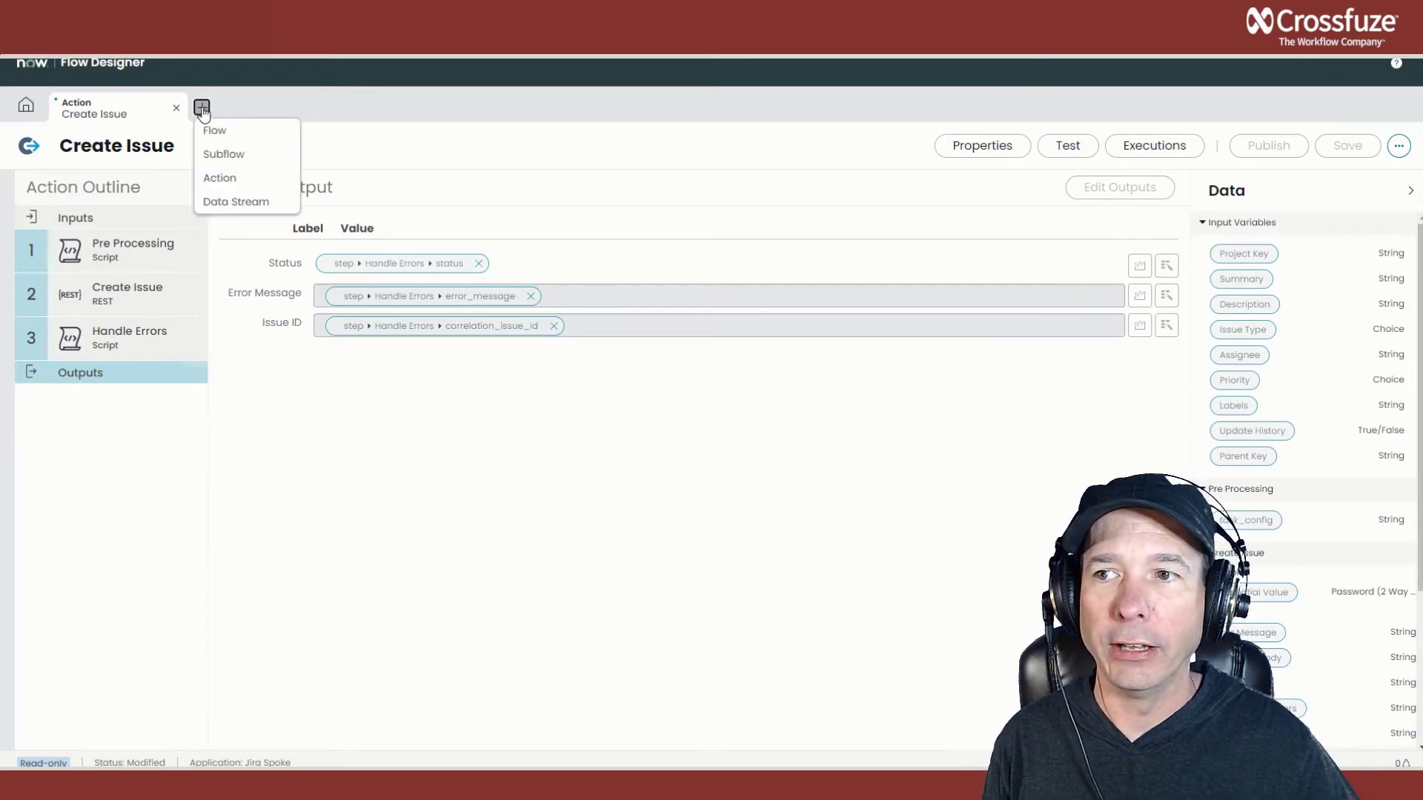
pyautogui.click(230, 162)
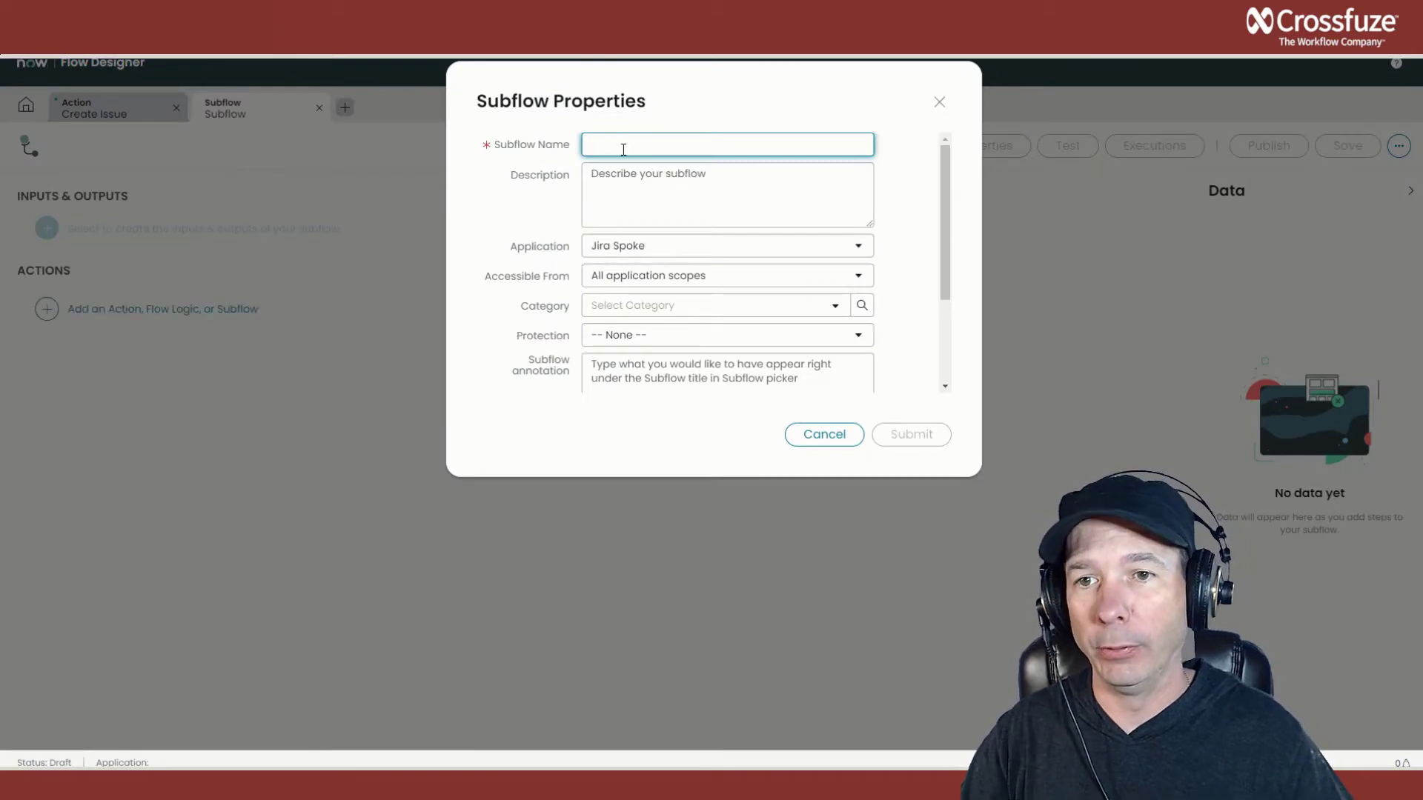
pyautogui.write('Demo')
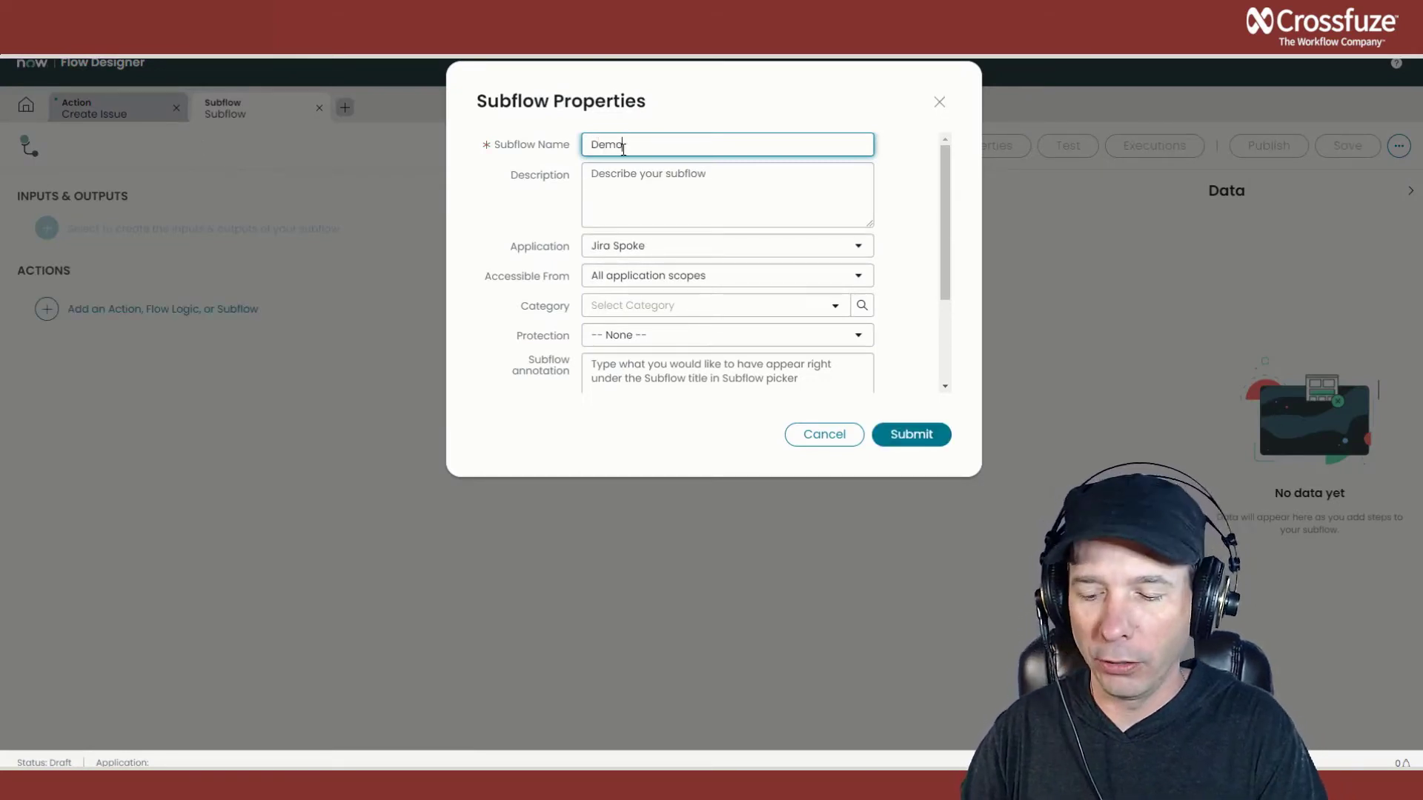
pyautogui.write(' Subflow')
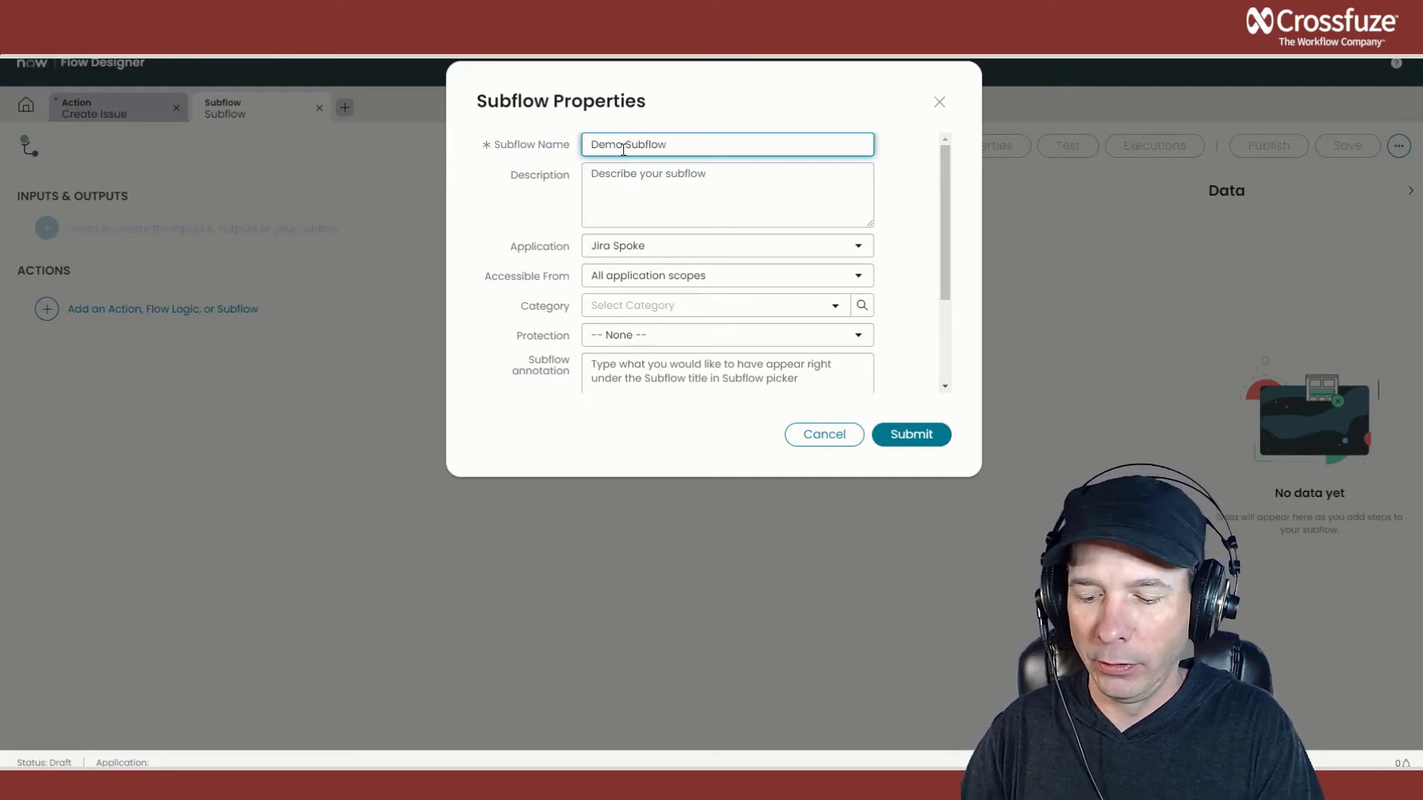
pyautogui.write(' Capability')
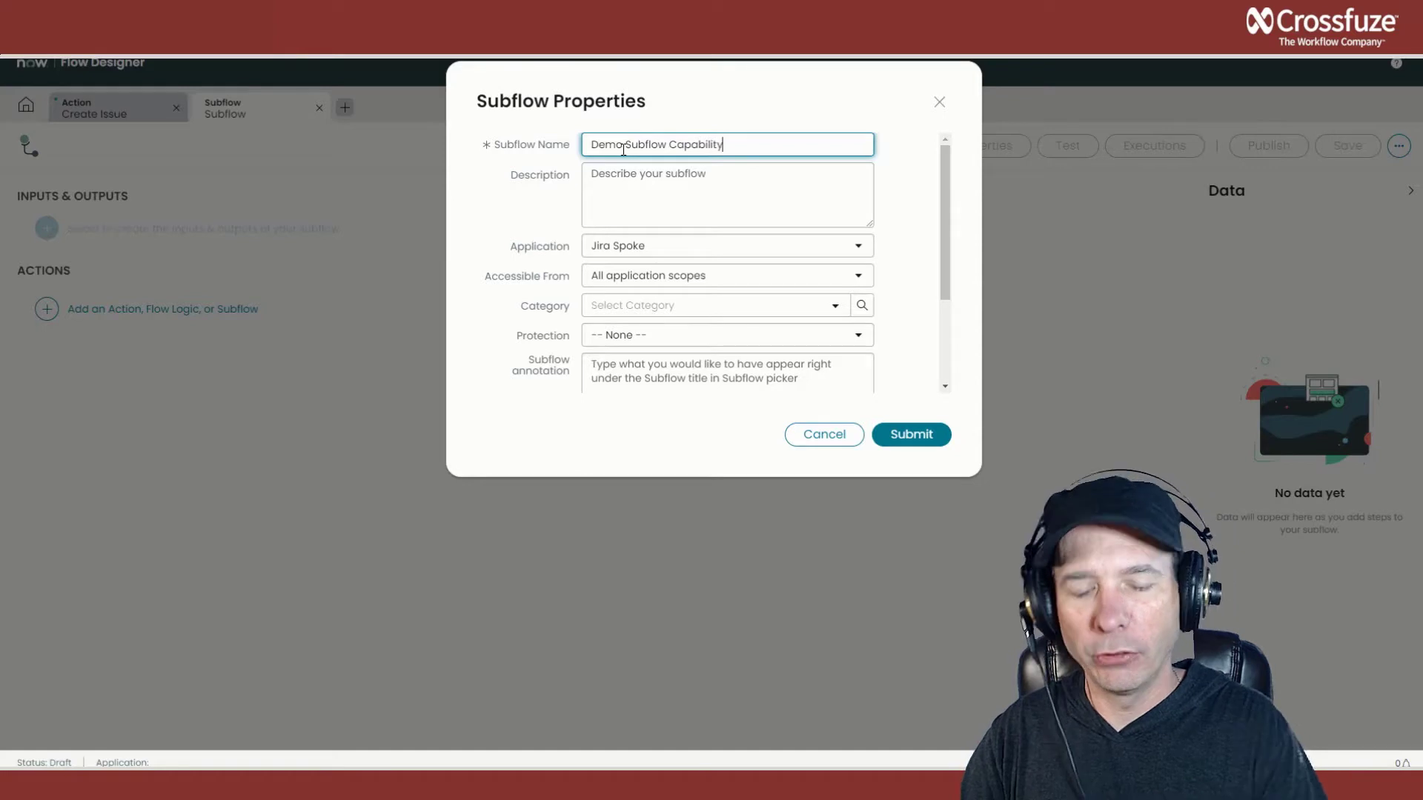
pyautogui.hotkey('ctrl', 'a')
pyautogui.hotkey('ctrl', 'c')
pyautogui.click(645, 191)
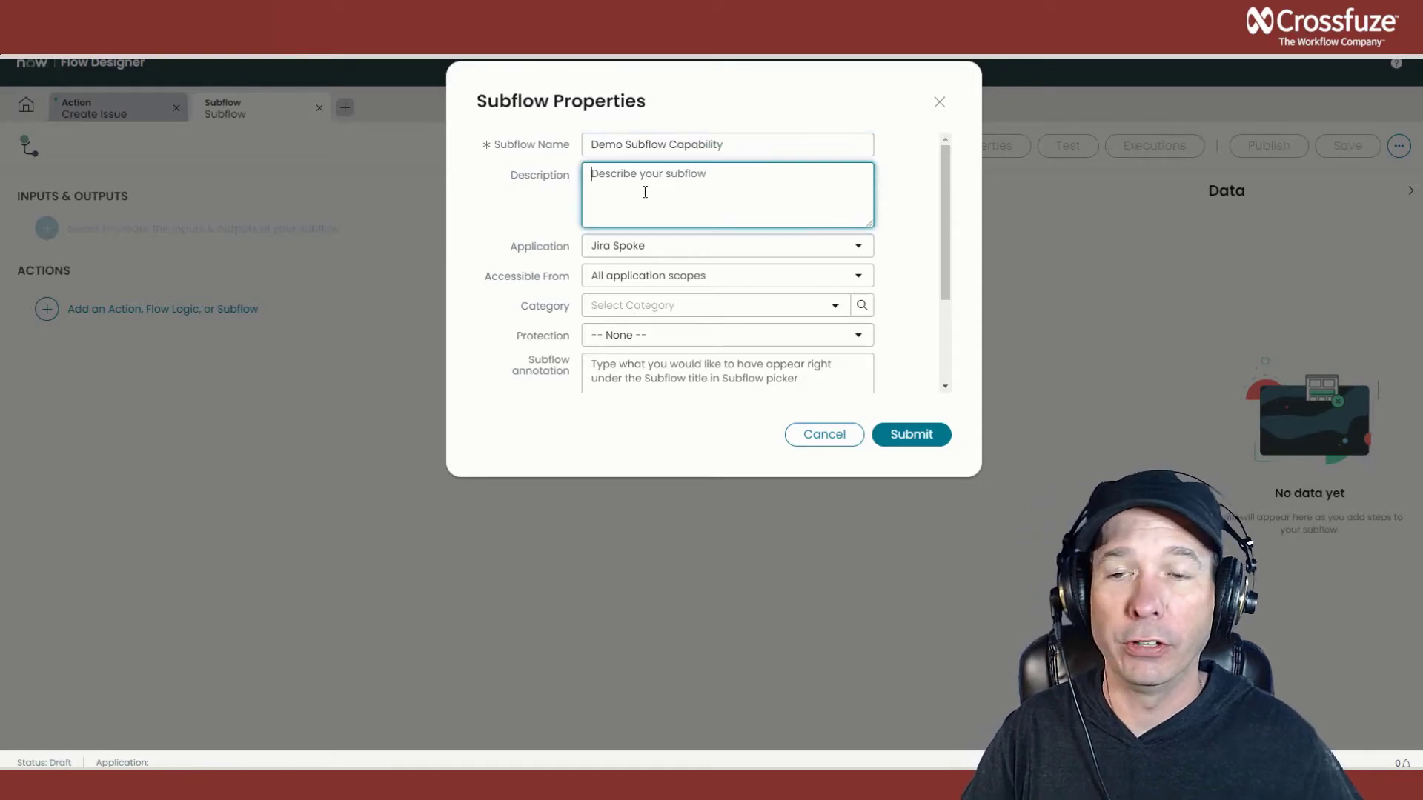
pyautogui.hotkey('ctrl', 'v')
# Step: Set the subflow's application to Global, leave its category empty, and submit the properties to create it
pyautogui.click(818, 244)
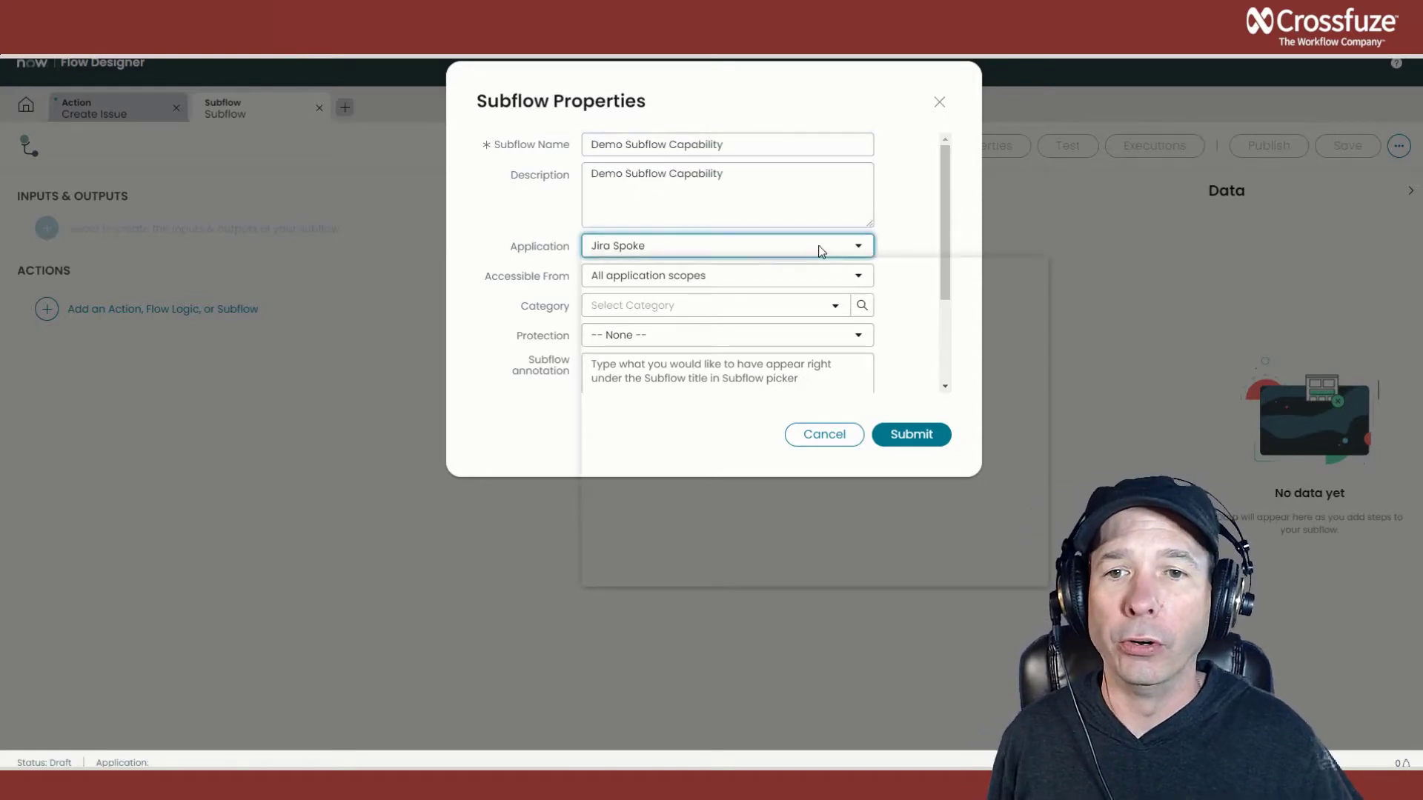
pyautogui.press('g')
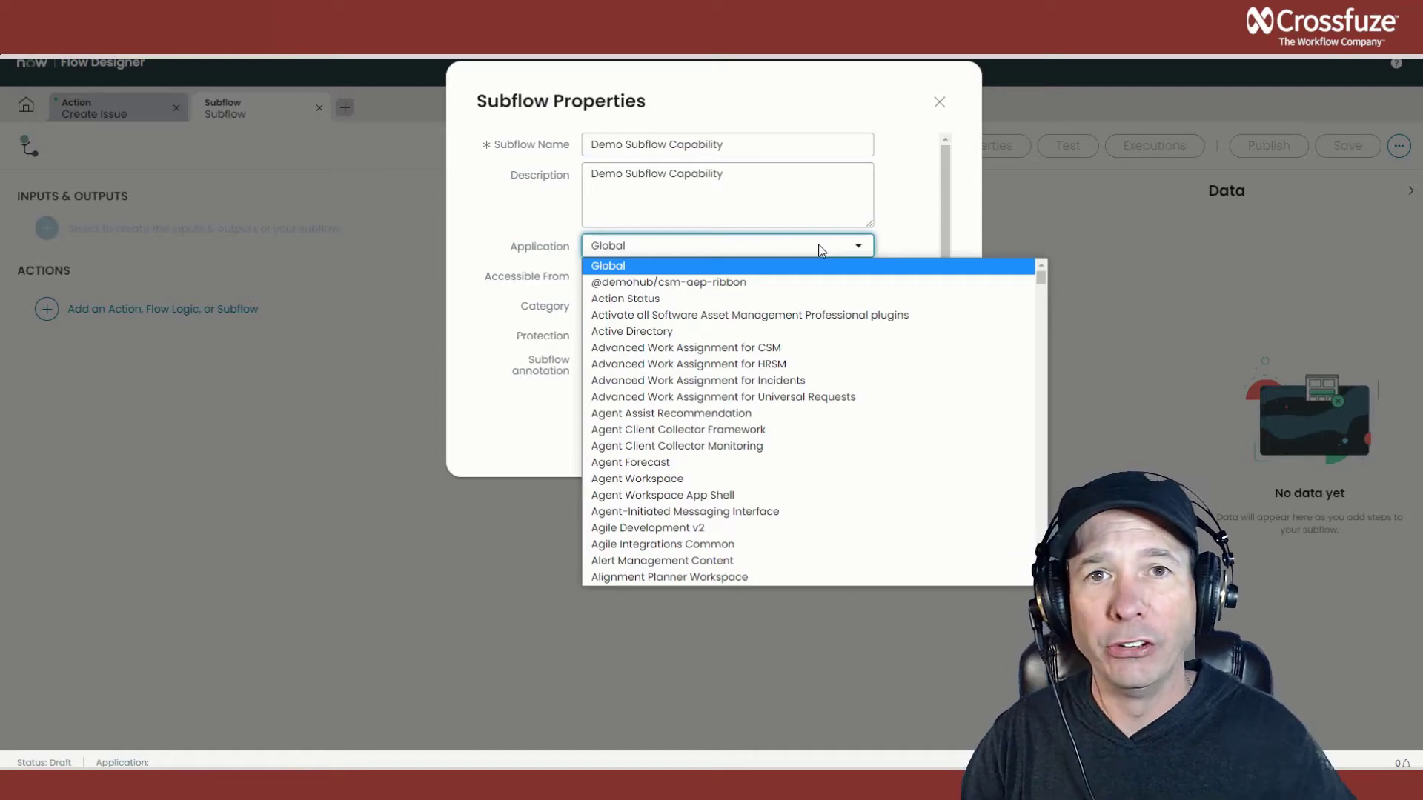
pyautogui.click(689, 267)
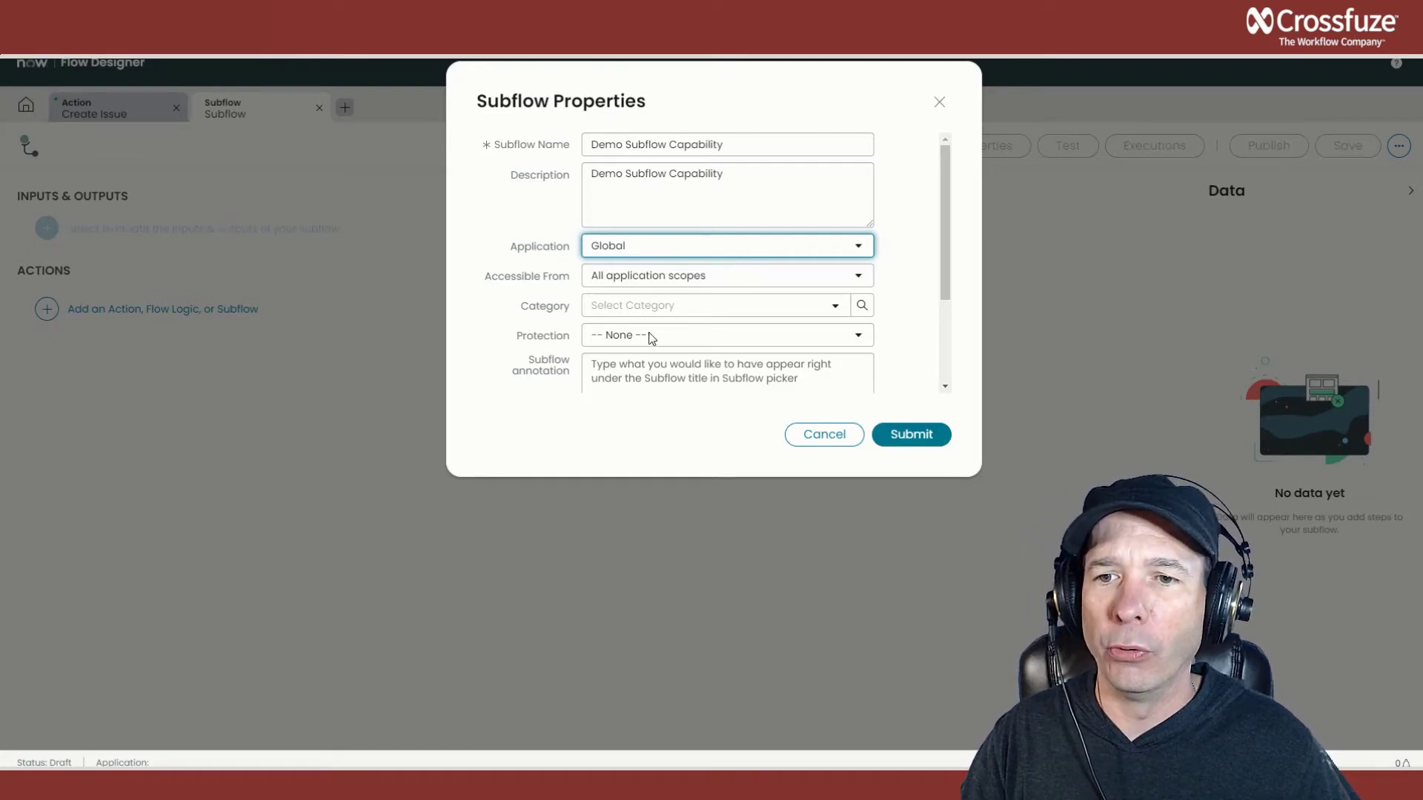
pyautogui.click(836, 307)
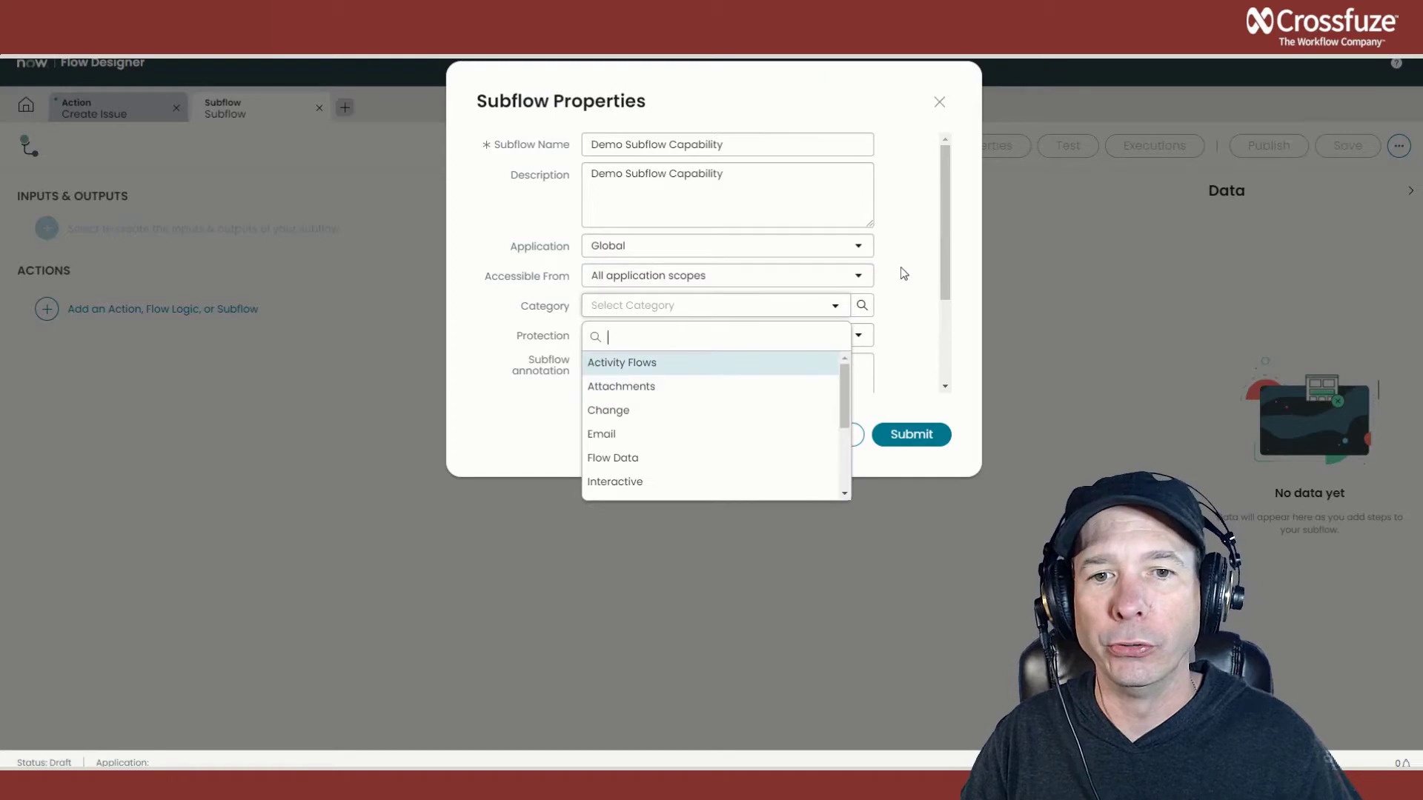
pyautogui.click(887, 388)
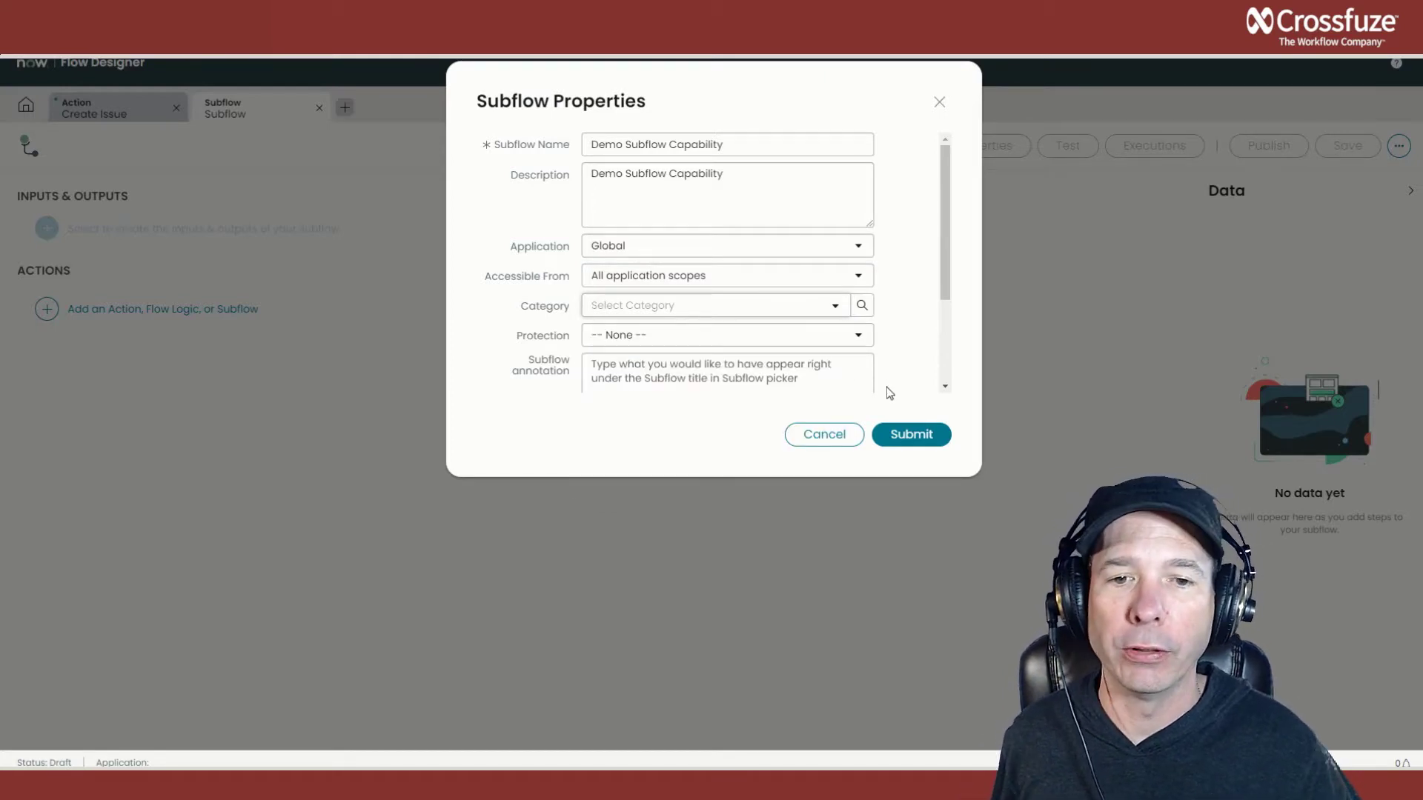
pyautogui.click(912, 435)
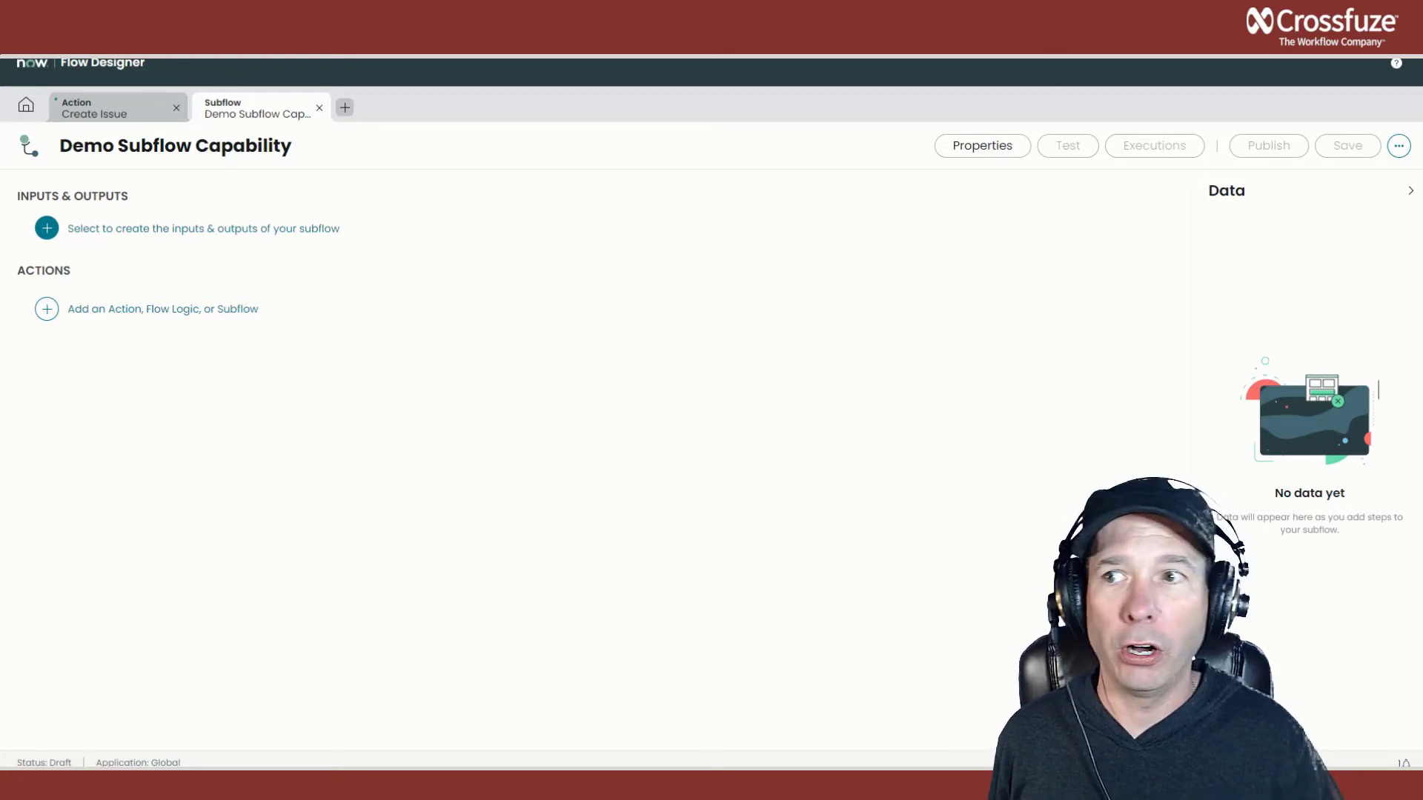
# Step: Review the input variables defined in the Create Issue action
pyautogui.click(118, 113)
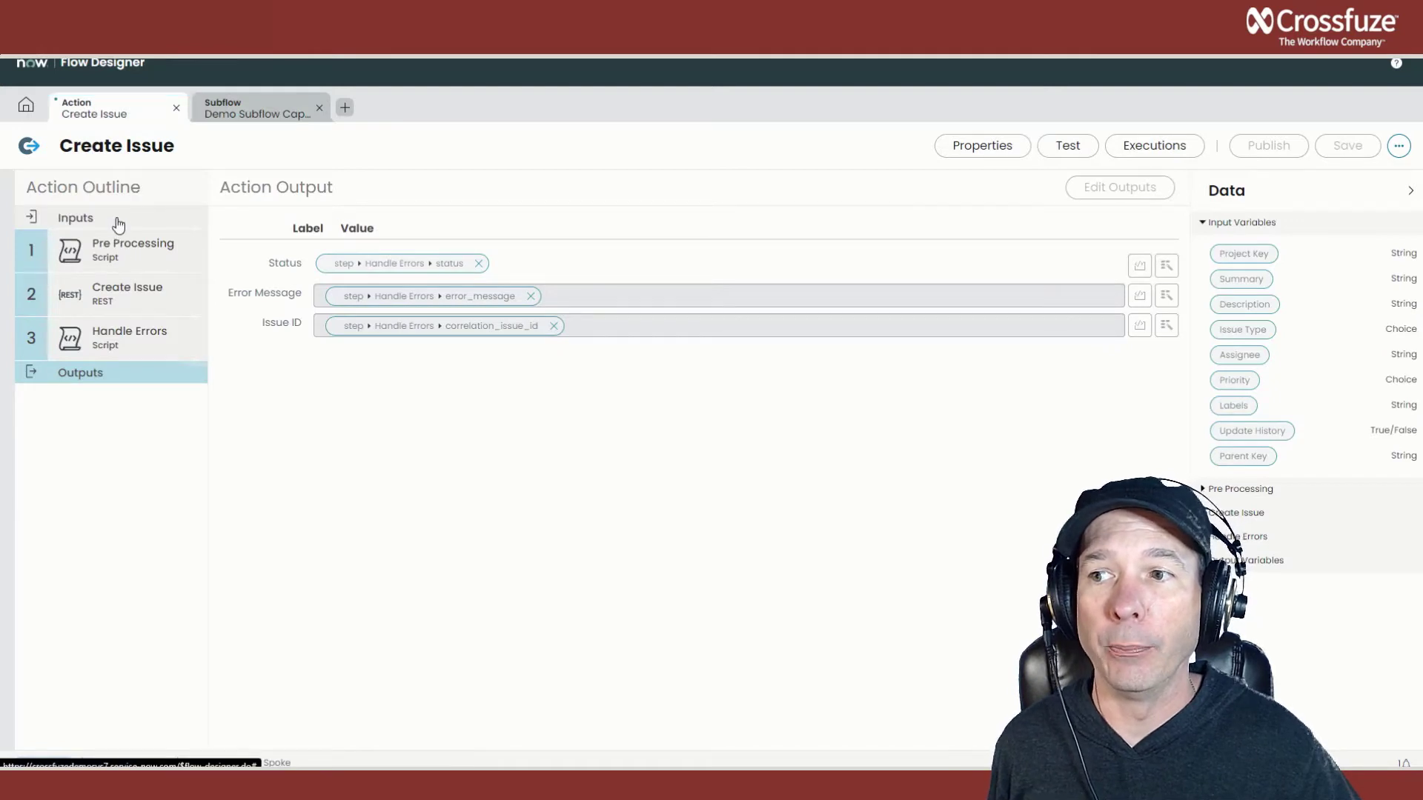
pyautogui.click(125, 222)
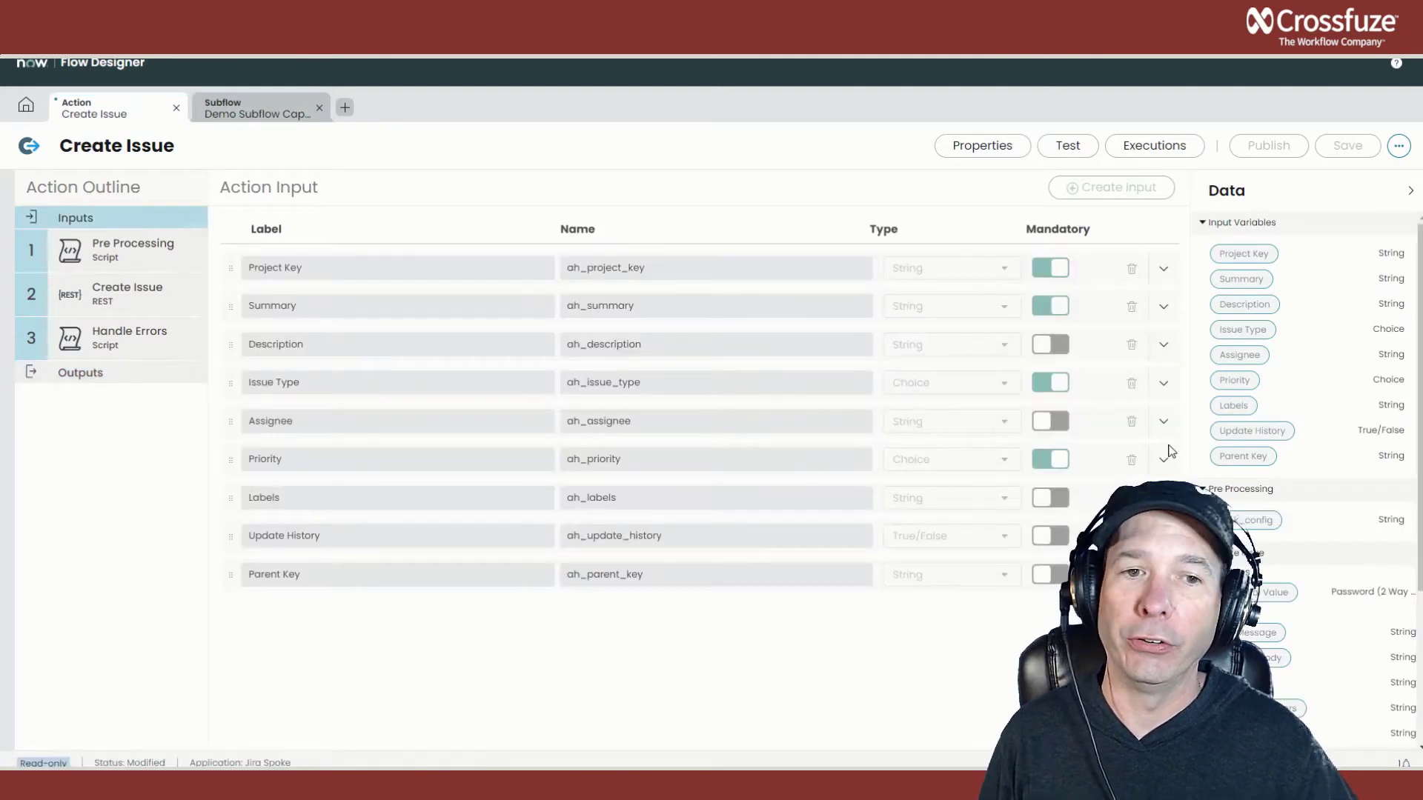
pyautogui.click(364, 270)
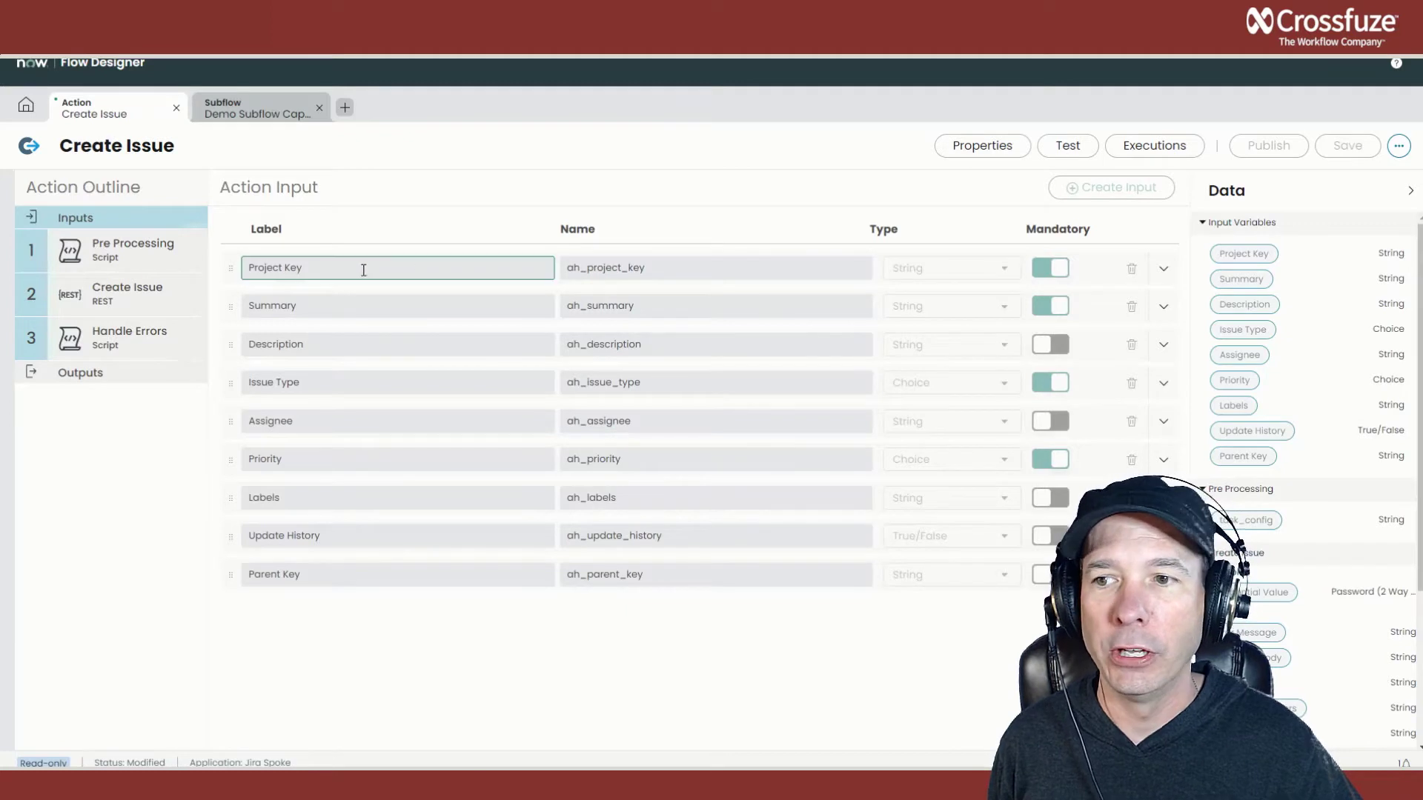
pyautogui.click(332, 303)
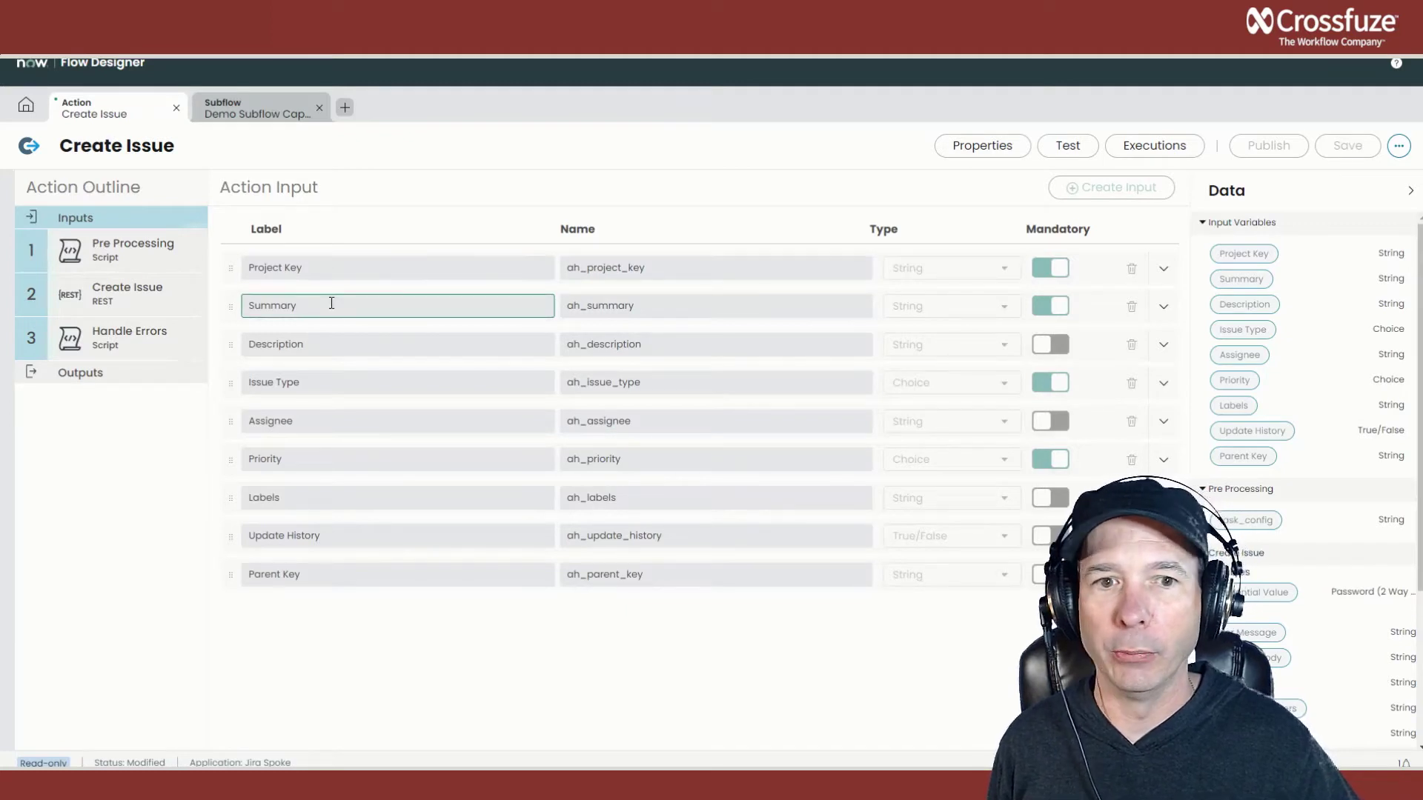
pyautogui.click(361, 464)
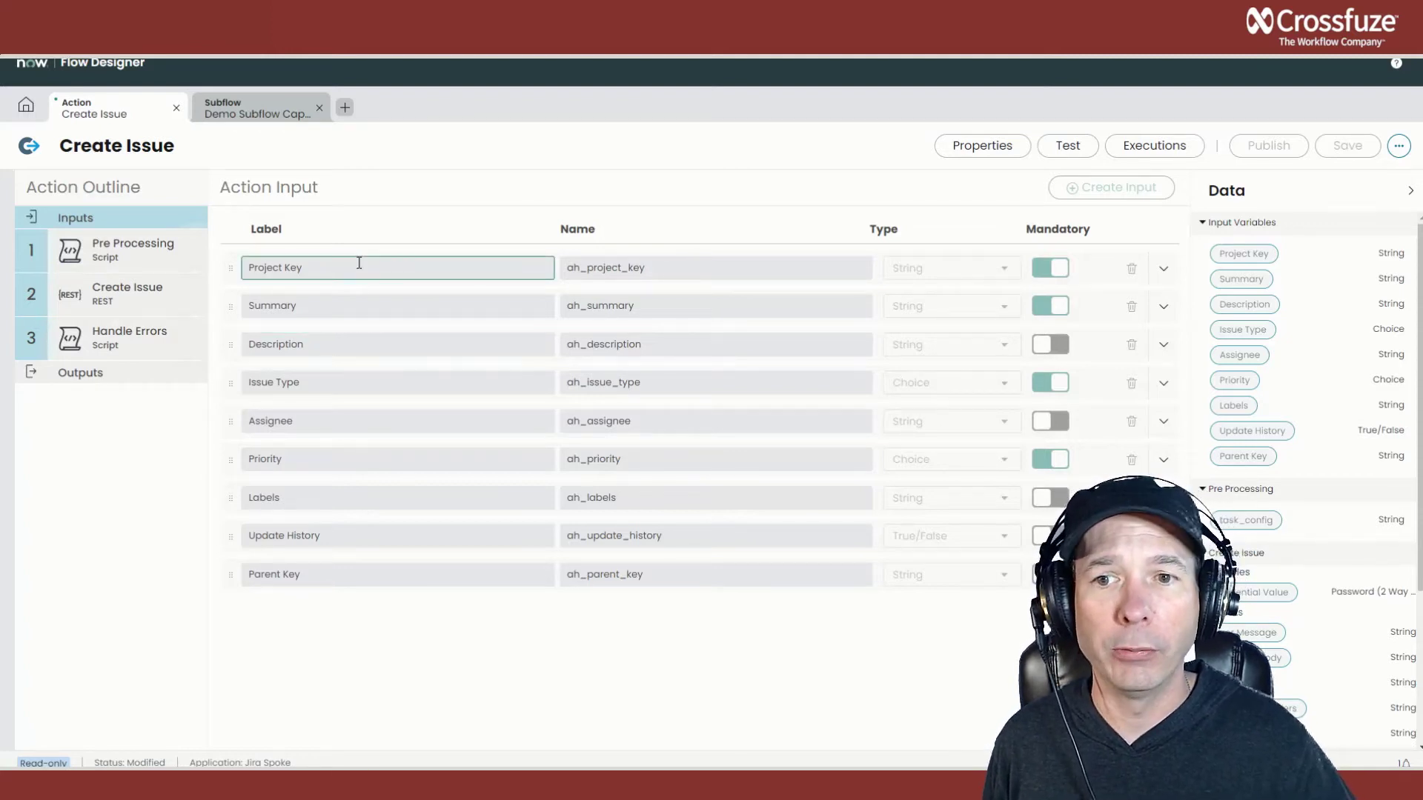
# Step: Add a mandatory string input labelled and named "summary" to the Demo Subflow Capability subflow
pyautogui.click(257, 112)
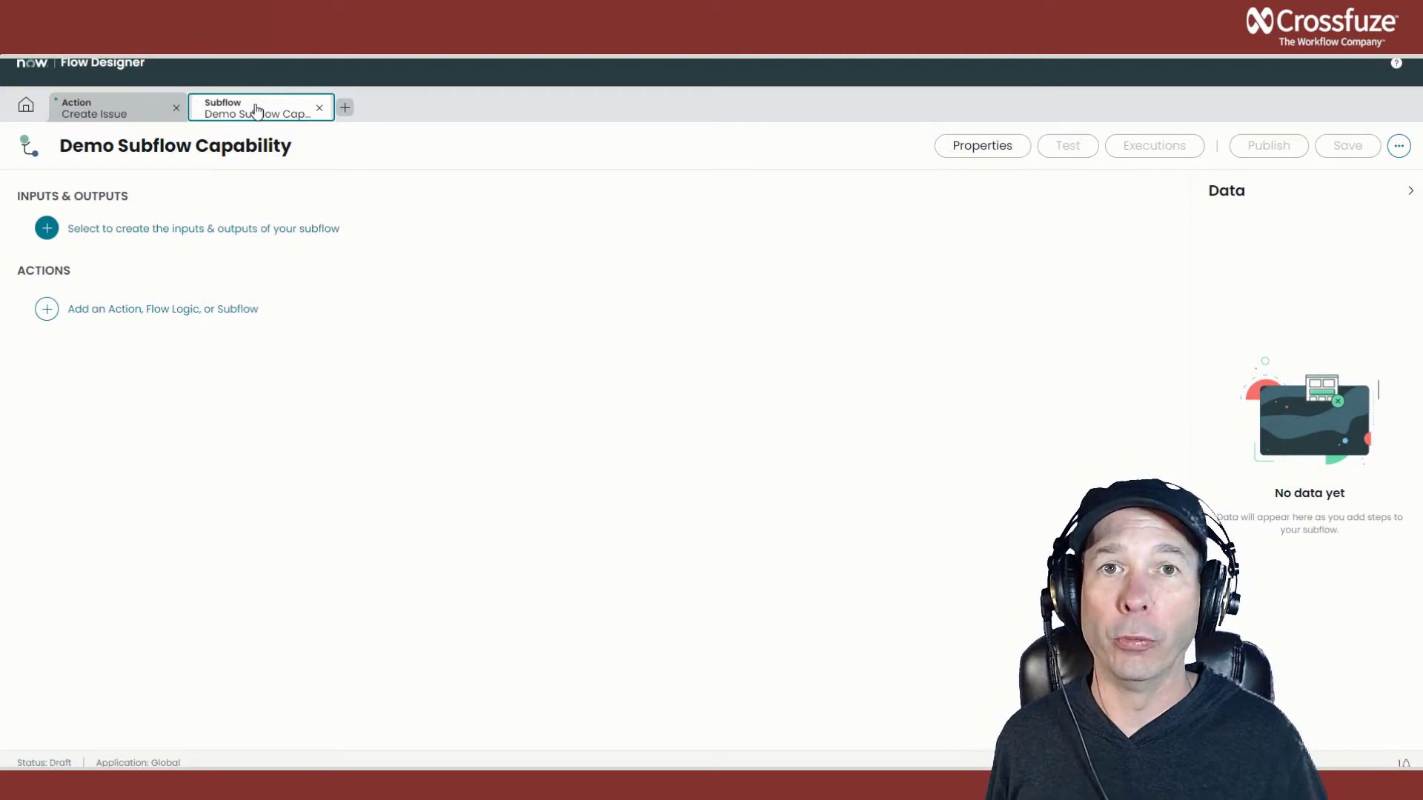
pyautogui.click(48, 230)
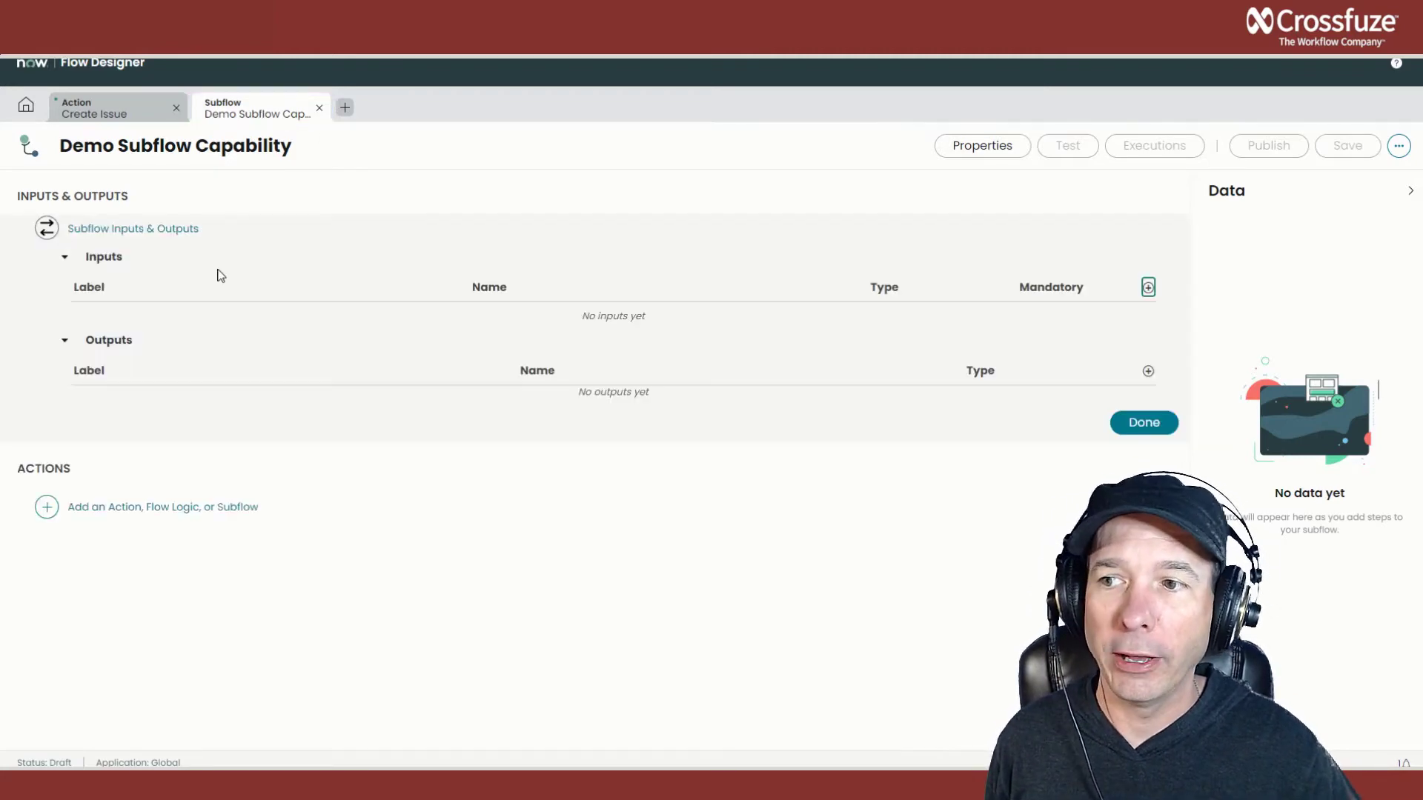
pyautogui.click(1149, 288)
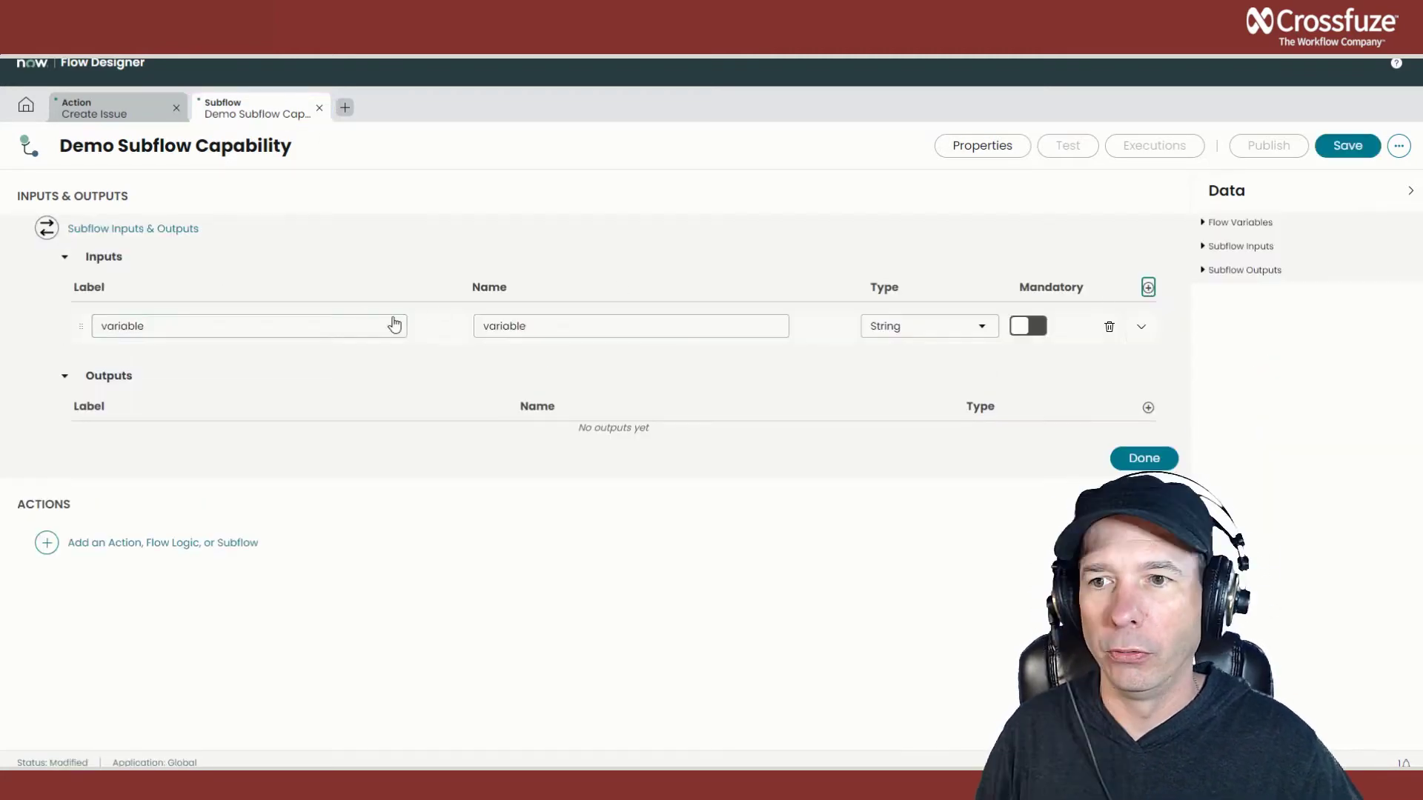
pyautogui.click(280, 333)
pyautogui.hotkey('ctrl', 'a')
pyautogui.write('summar')
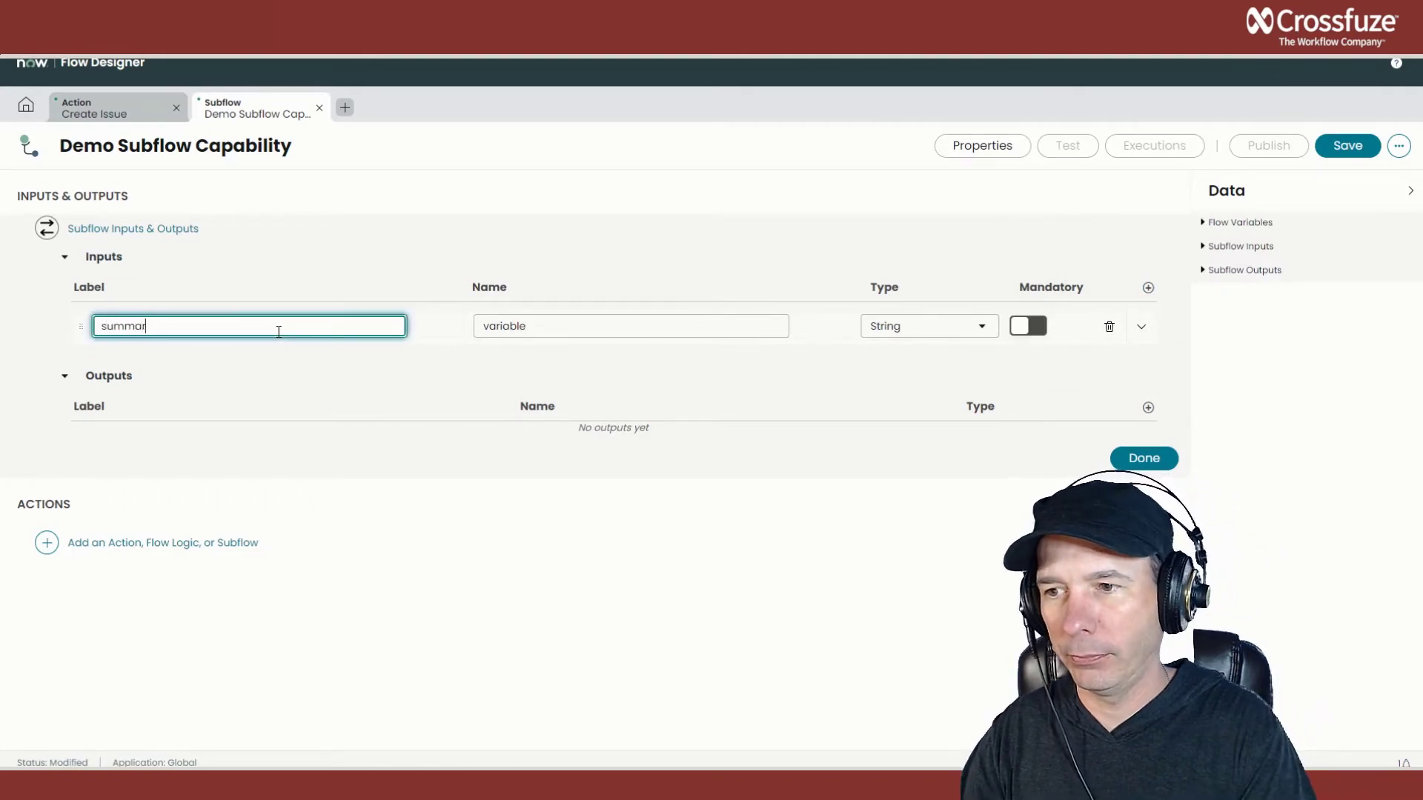
pyautogui.write('y')
pyautogui.press('Tab')
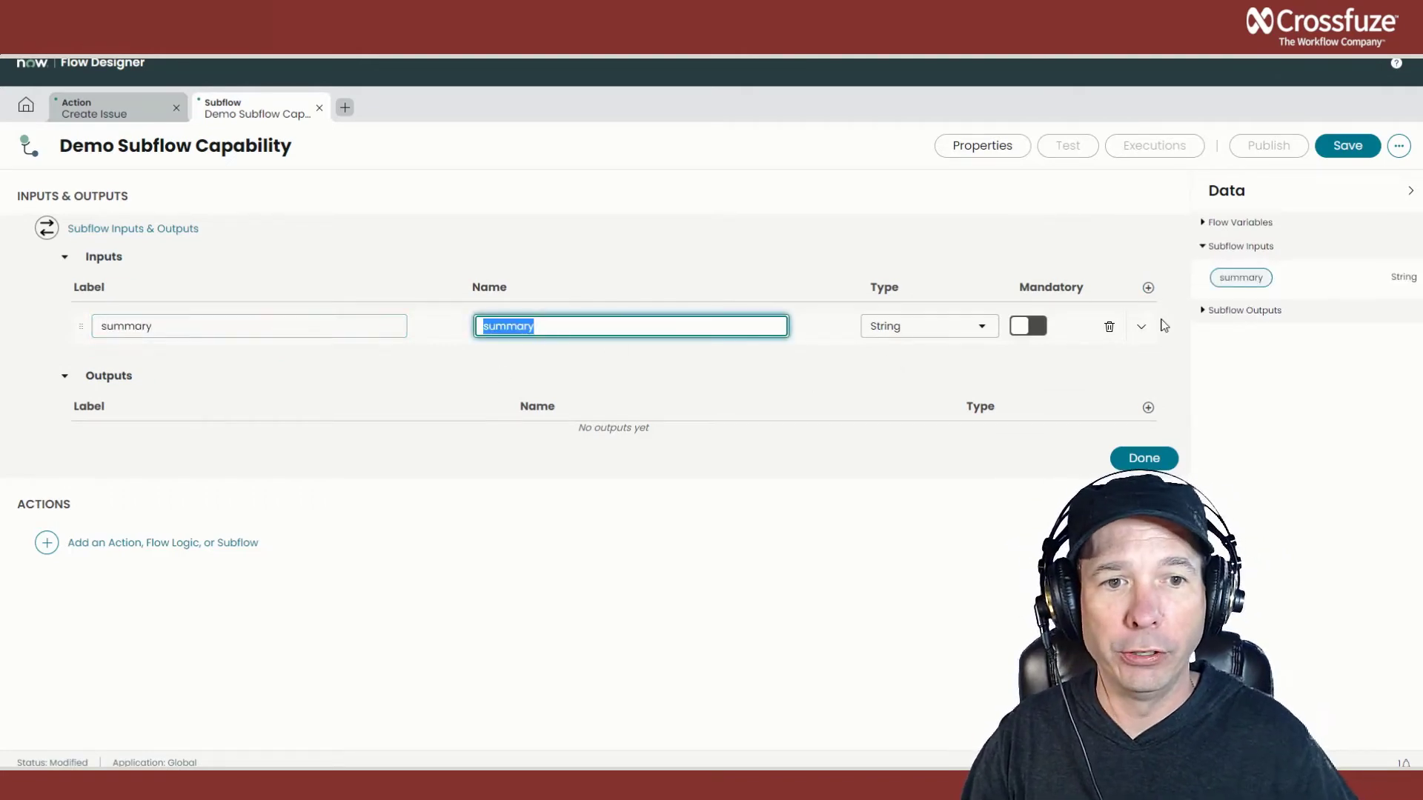
pyautogui.click(1029, 327)
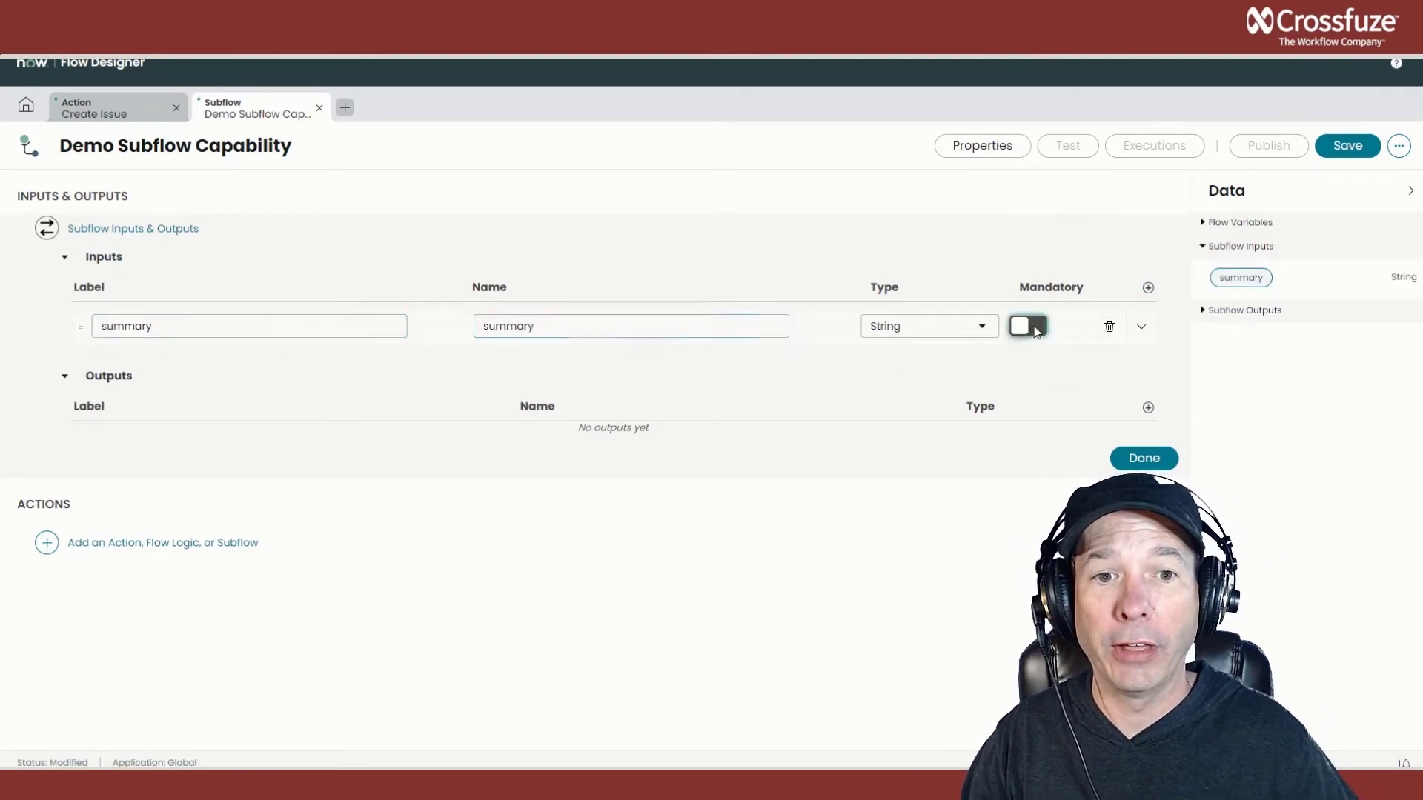
# Step: Add a second mandatory string input labelled and named "description" to the subflow
pyautogui.click(1148, 289)
pyautogui.doubleClick(180, 363)
pyautogui.write('de')
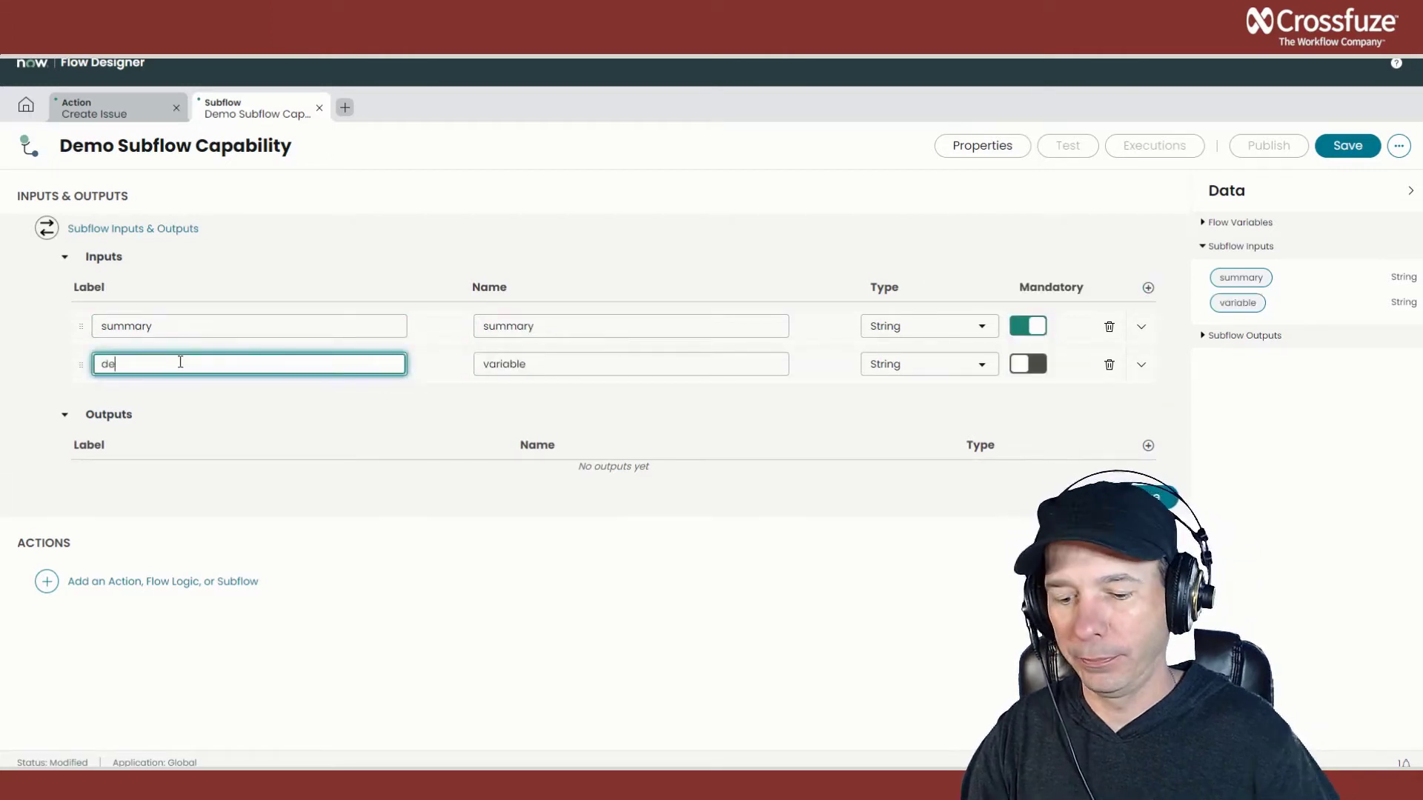
pyautogui.write('scription')
pyautogui.press('Tab')
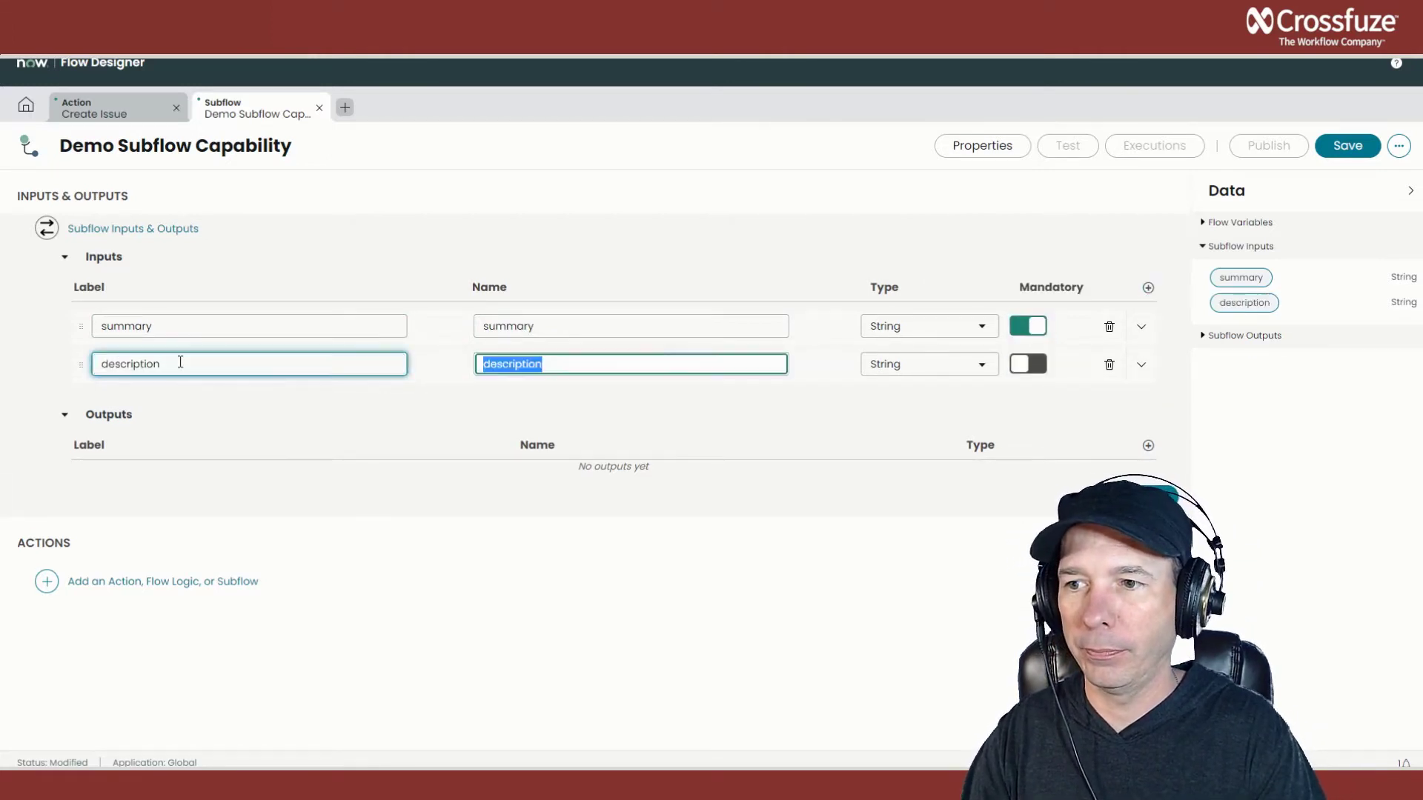
pyautogui.write('description')
pyautogui.press('Tab')
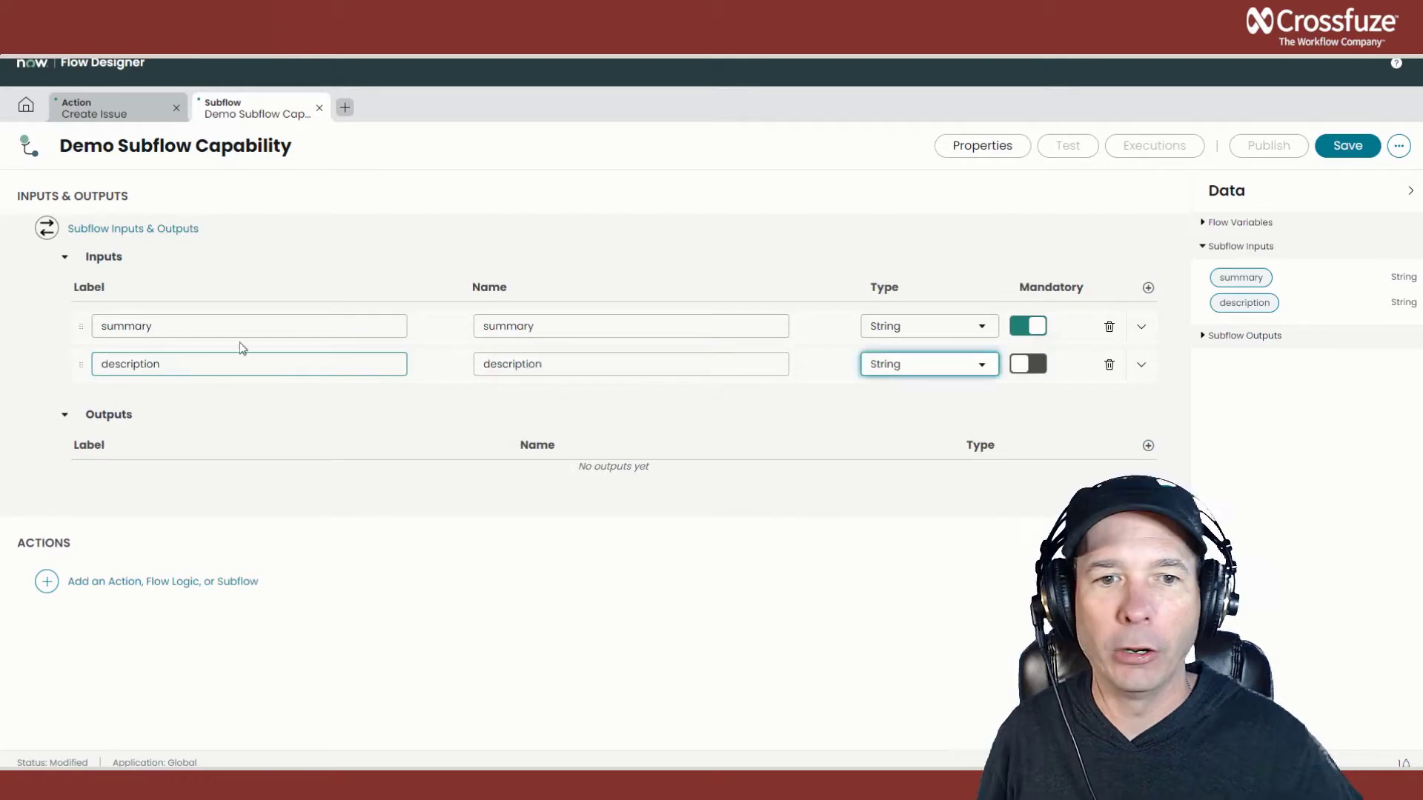
pyautogui.click(1029, 364)
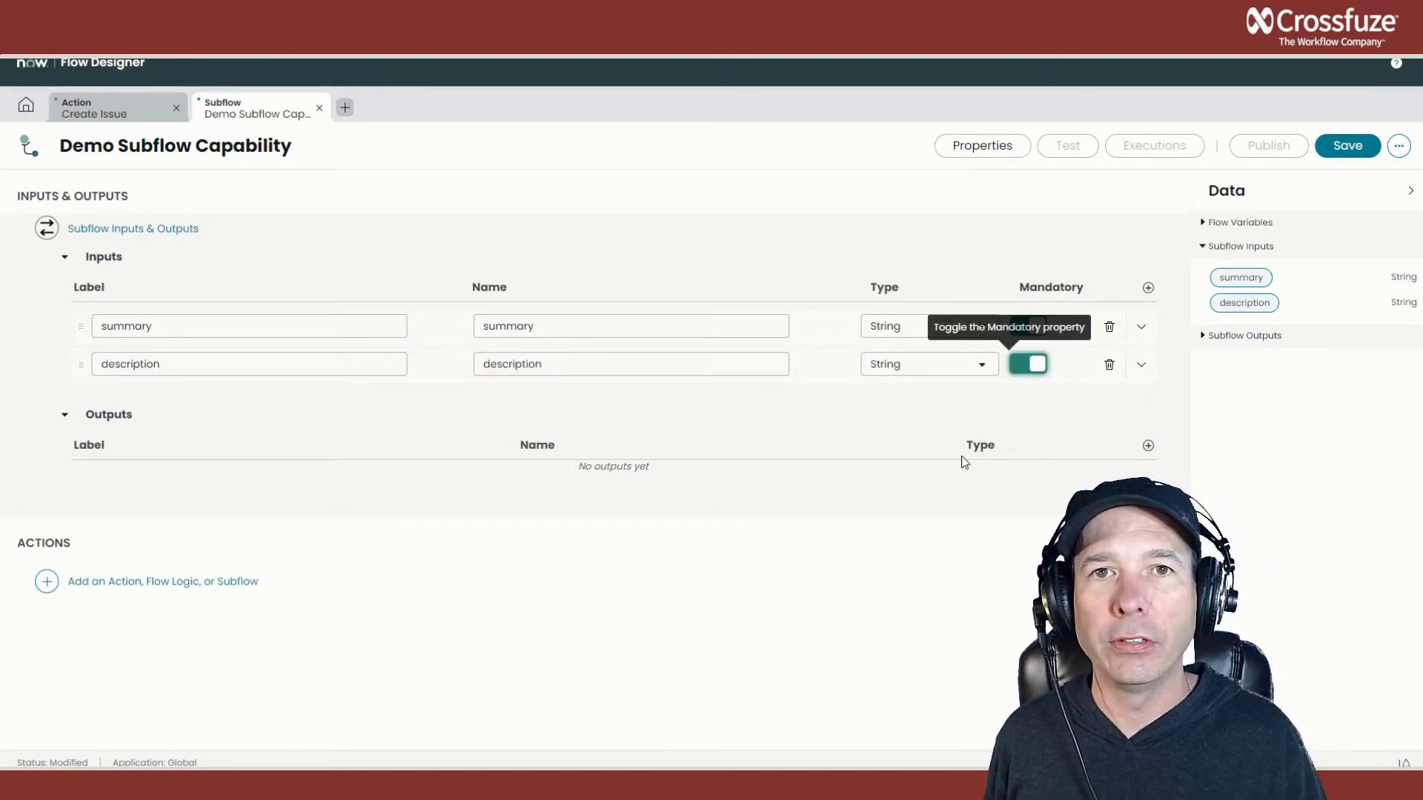
# Step: Check the Create Issue action's outputs and add a string output labelled and named "status" to the Demo Subflow Capability subflow
pyautogui.click(107, 108)
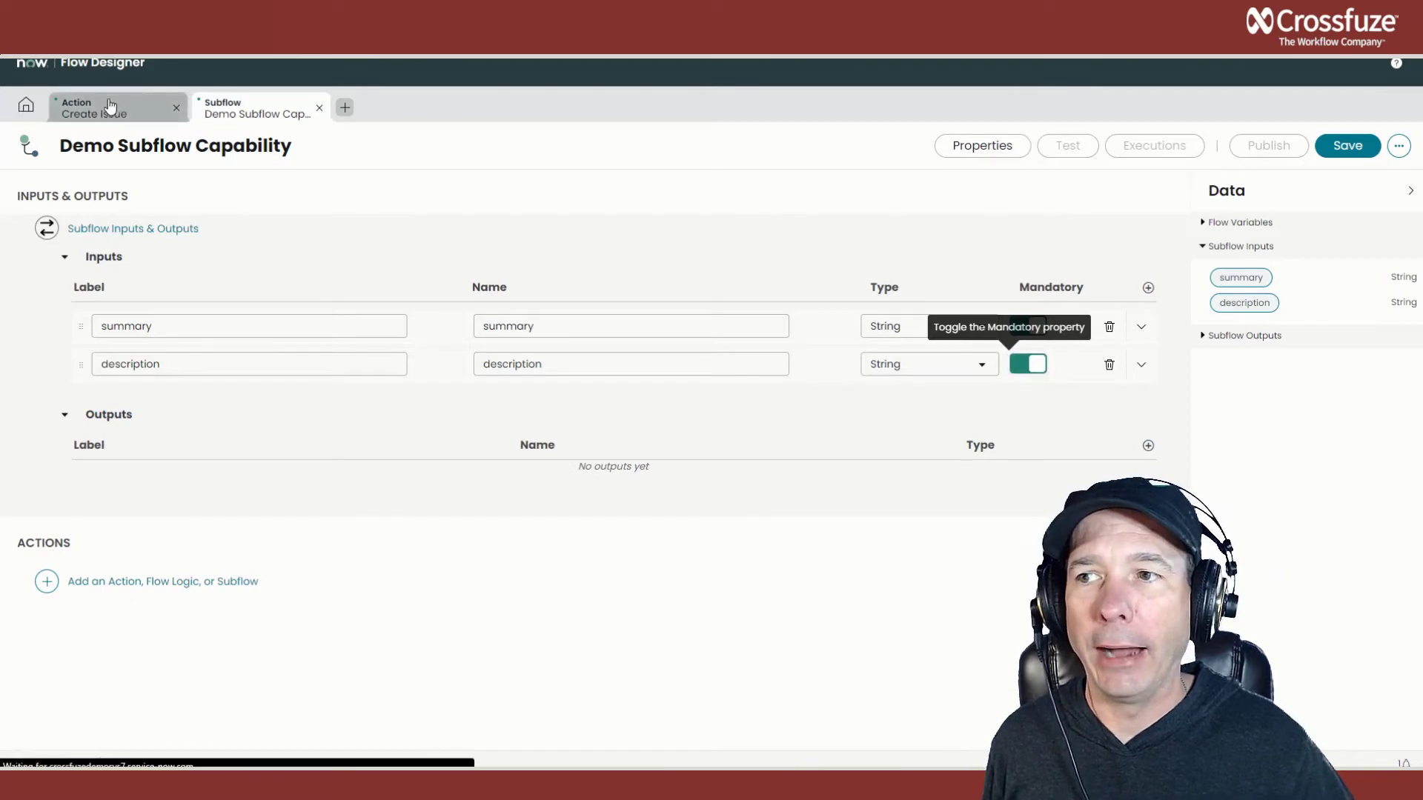
pyautogui.click(119, 378)
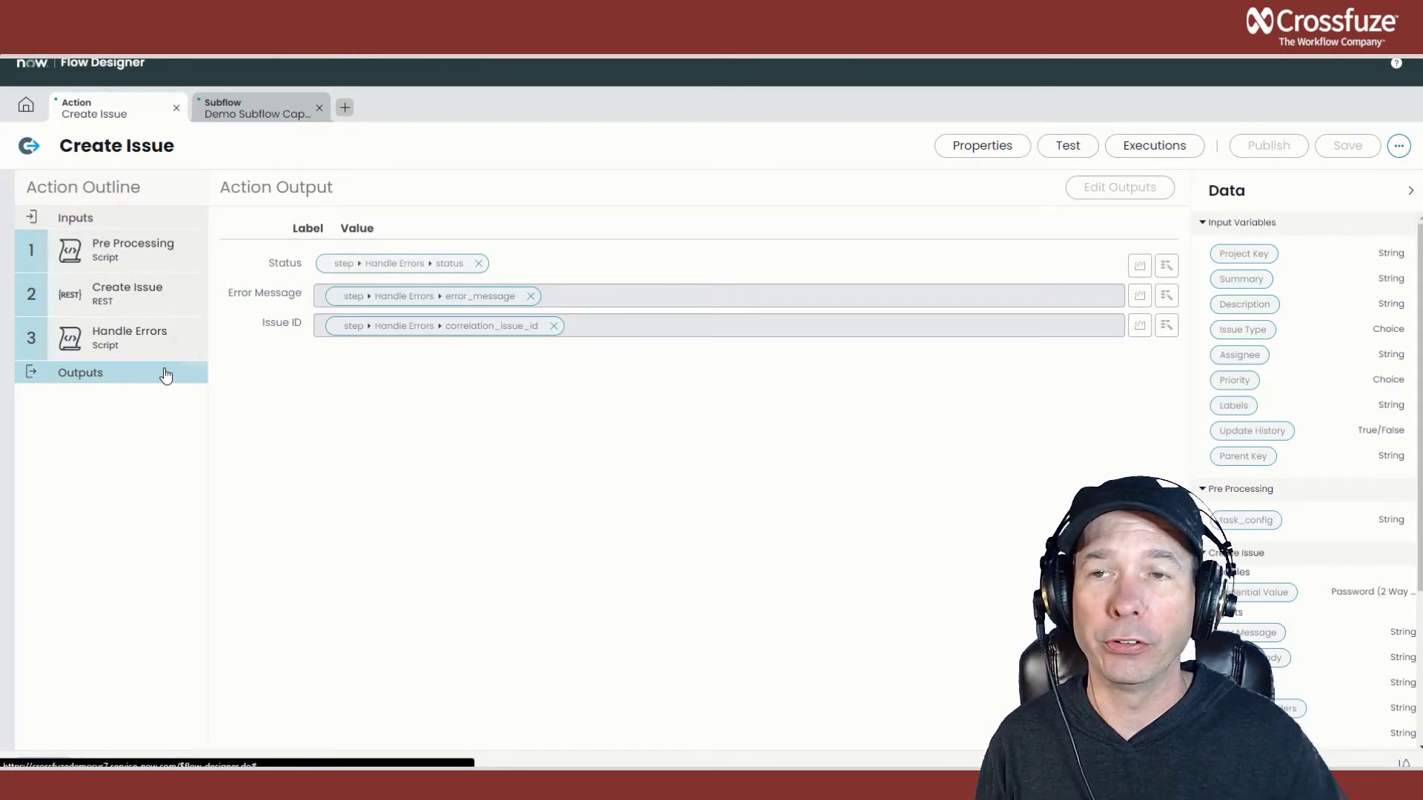
pyautogui.click(247, 118)
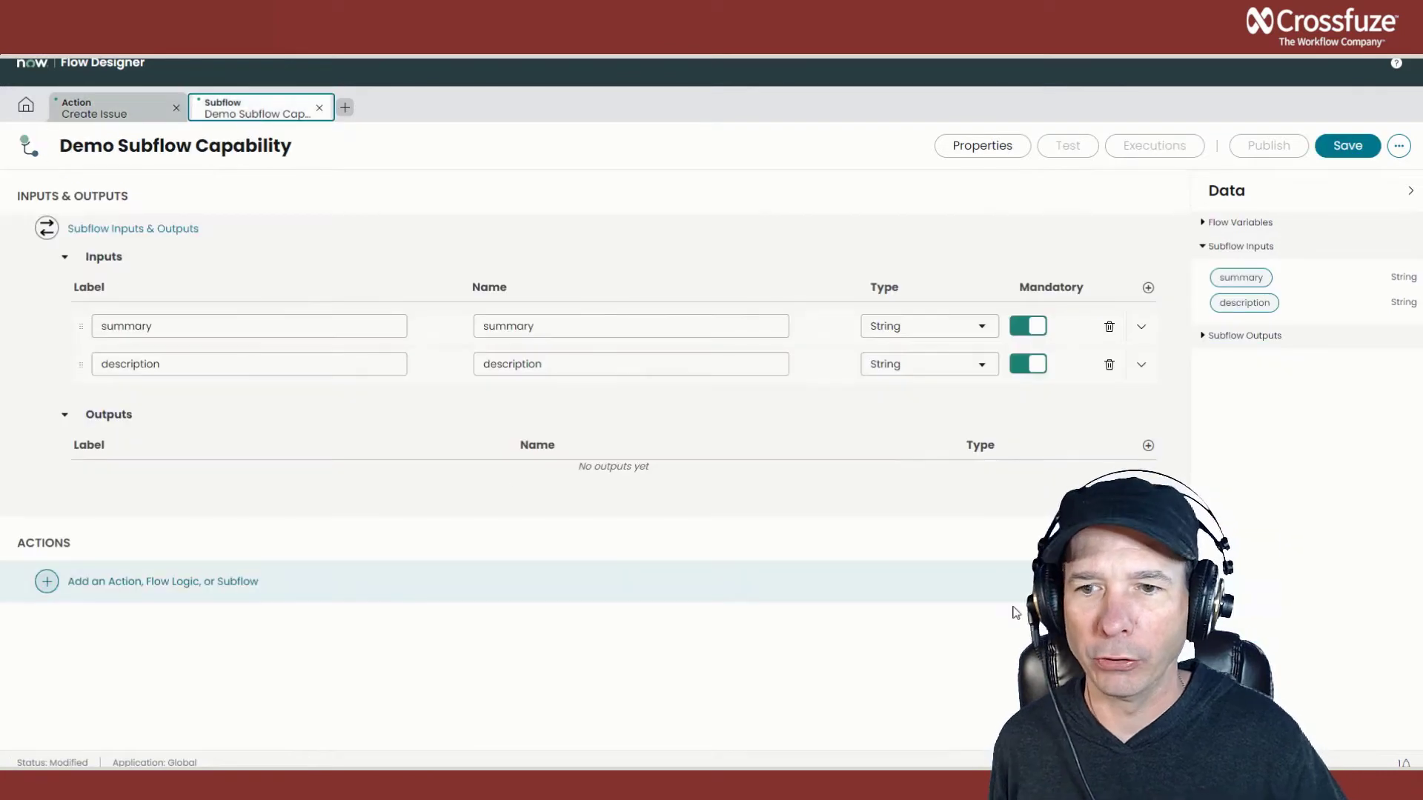
pyautogui.click(1148, 445)
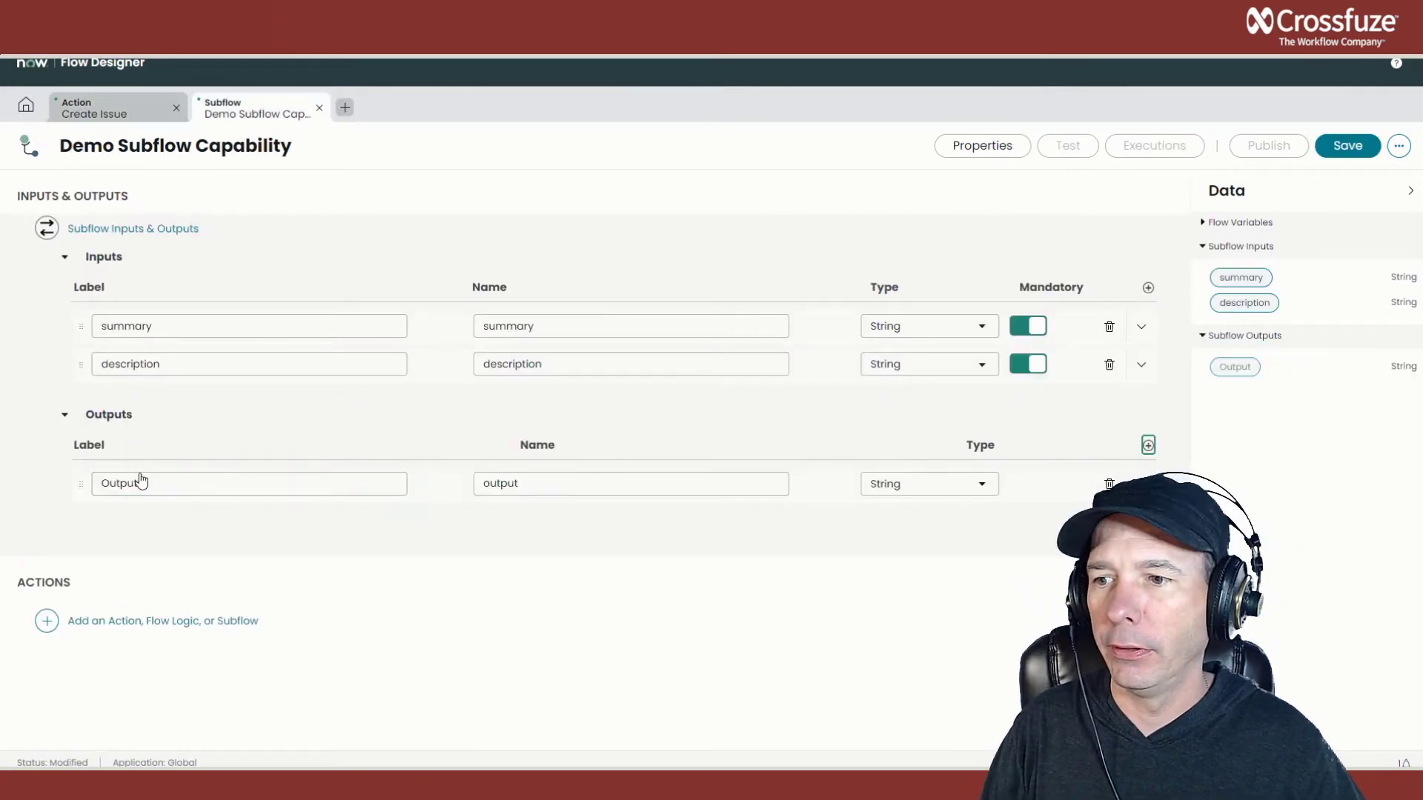
pyautogui.doubleClick(140, 482)
pyautogui.write('status')
pyautogui.press('Tab')
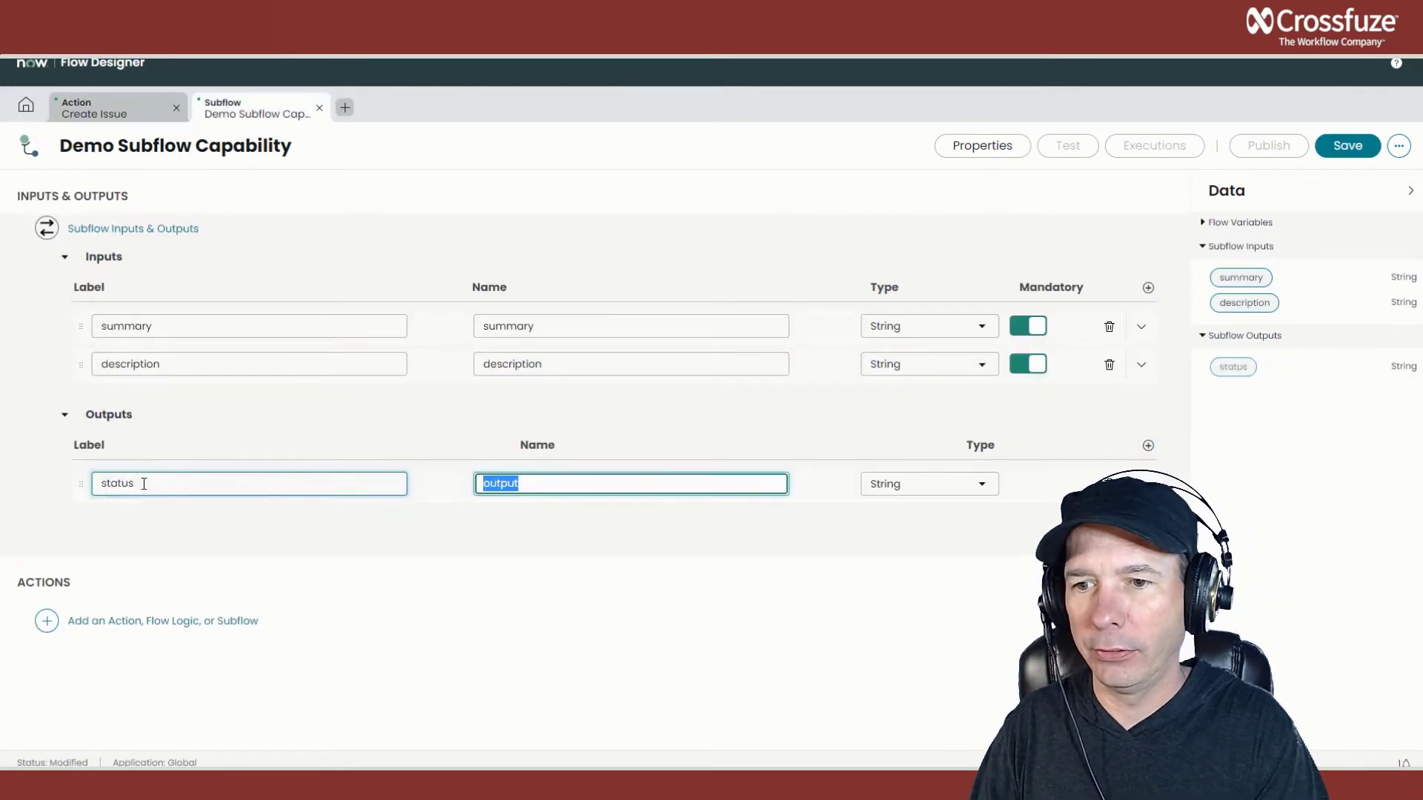
pyautogui.write('status')
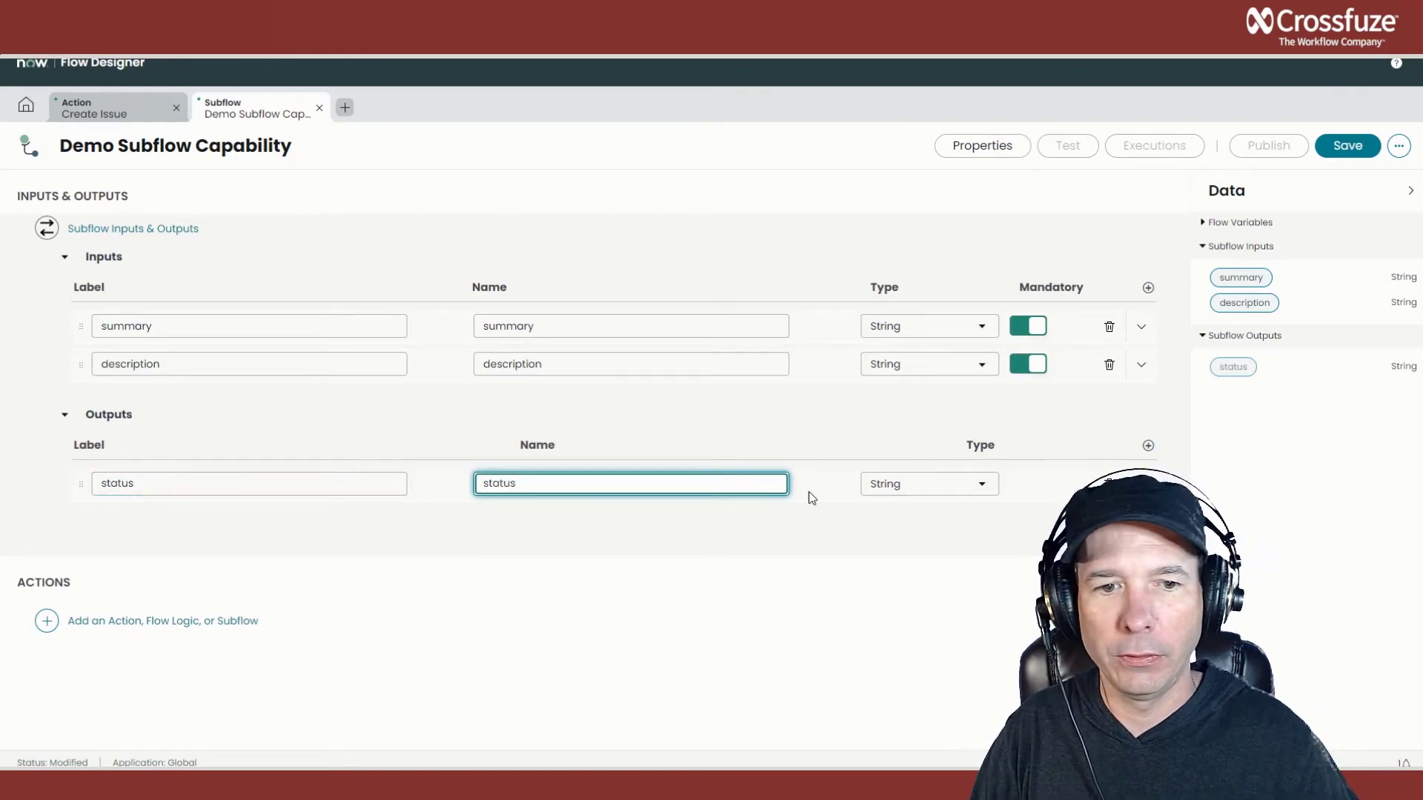
# Step: Check the Create Issue action's outputs and add a second string output labelled and named "error_message" to the Demo Subflow Capability subflow
pyautogui.click(1149, 446)
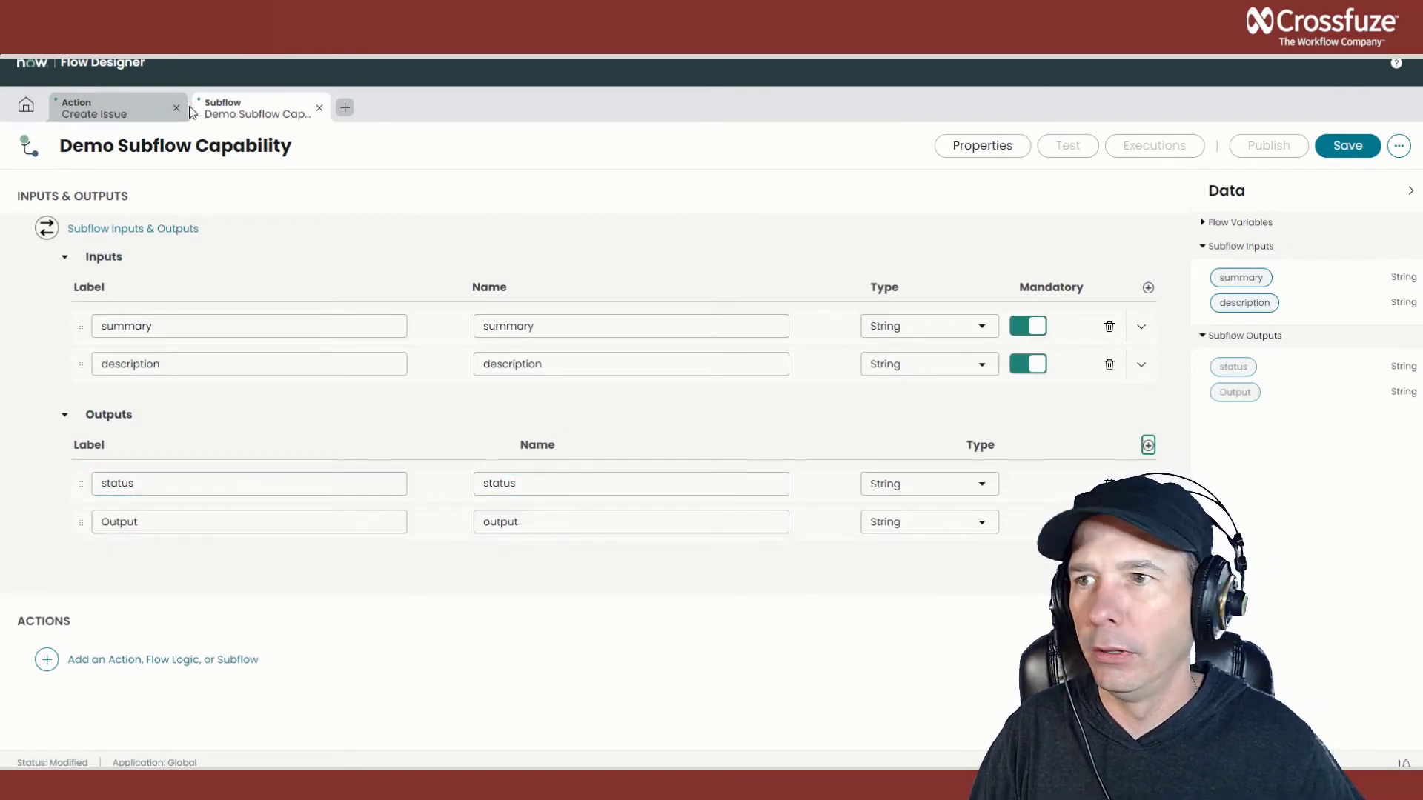
pyautogui.click(141, 113)
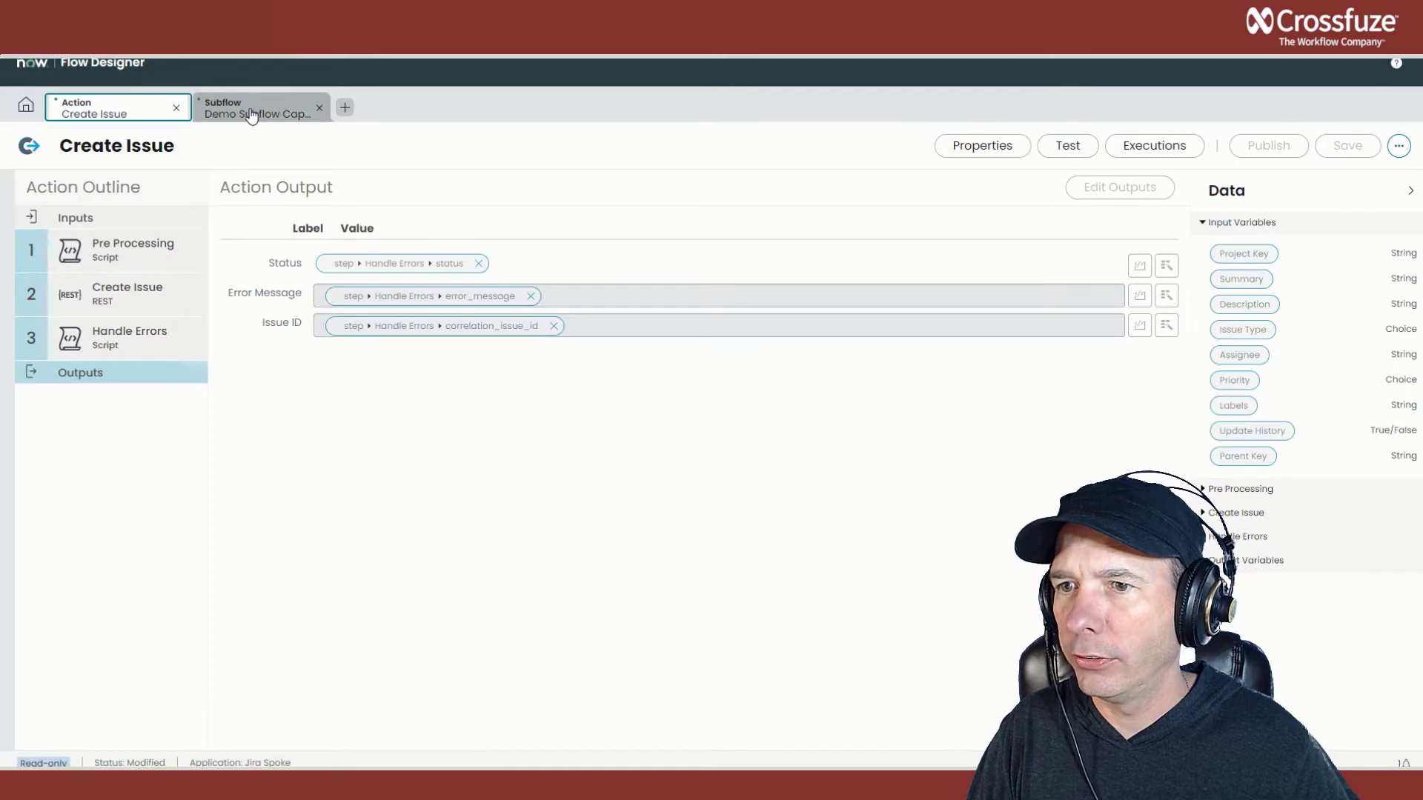
pyautogui.click(252, 115)
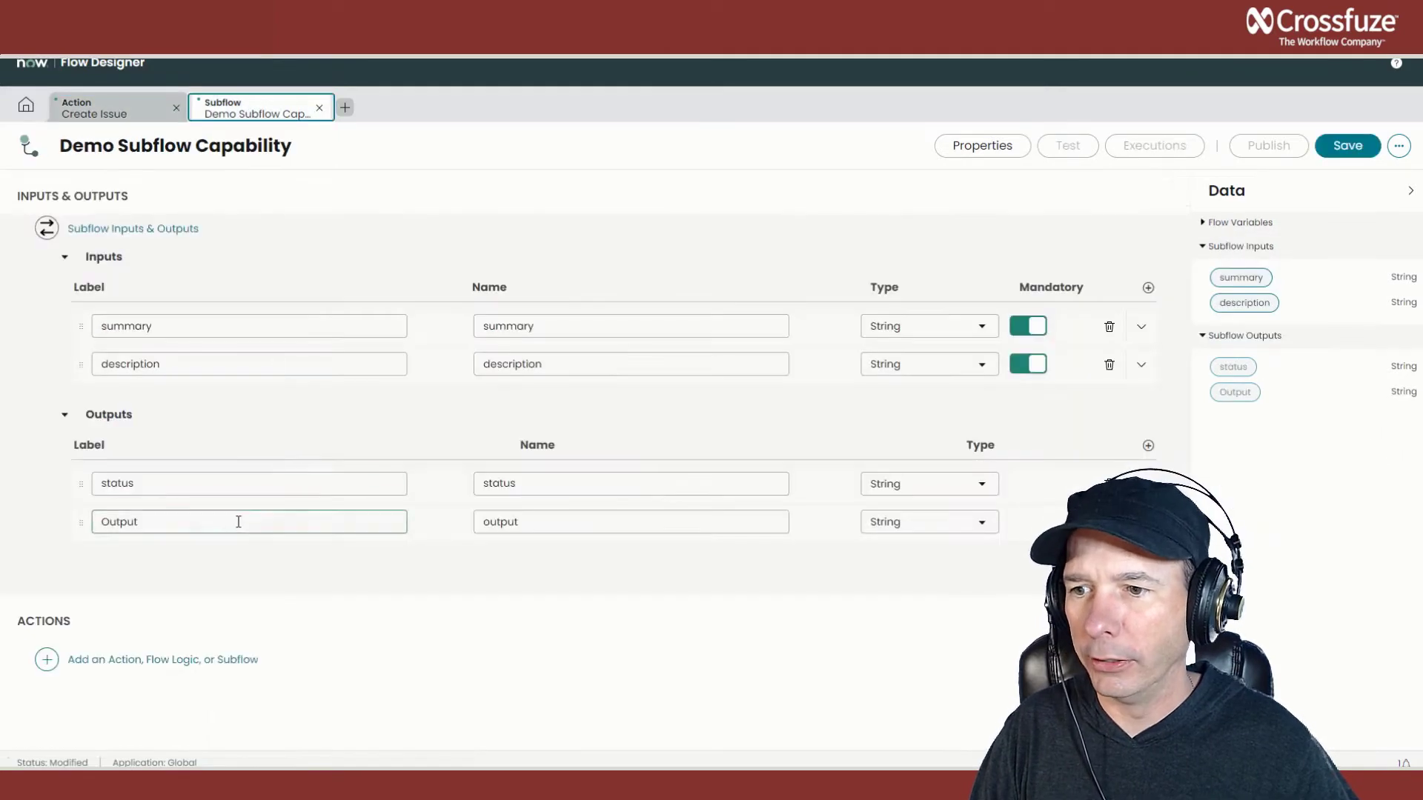
pyautogui.click(239, 522)
pyautogui.write('Outputr m')
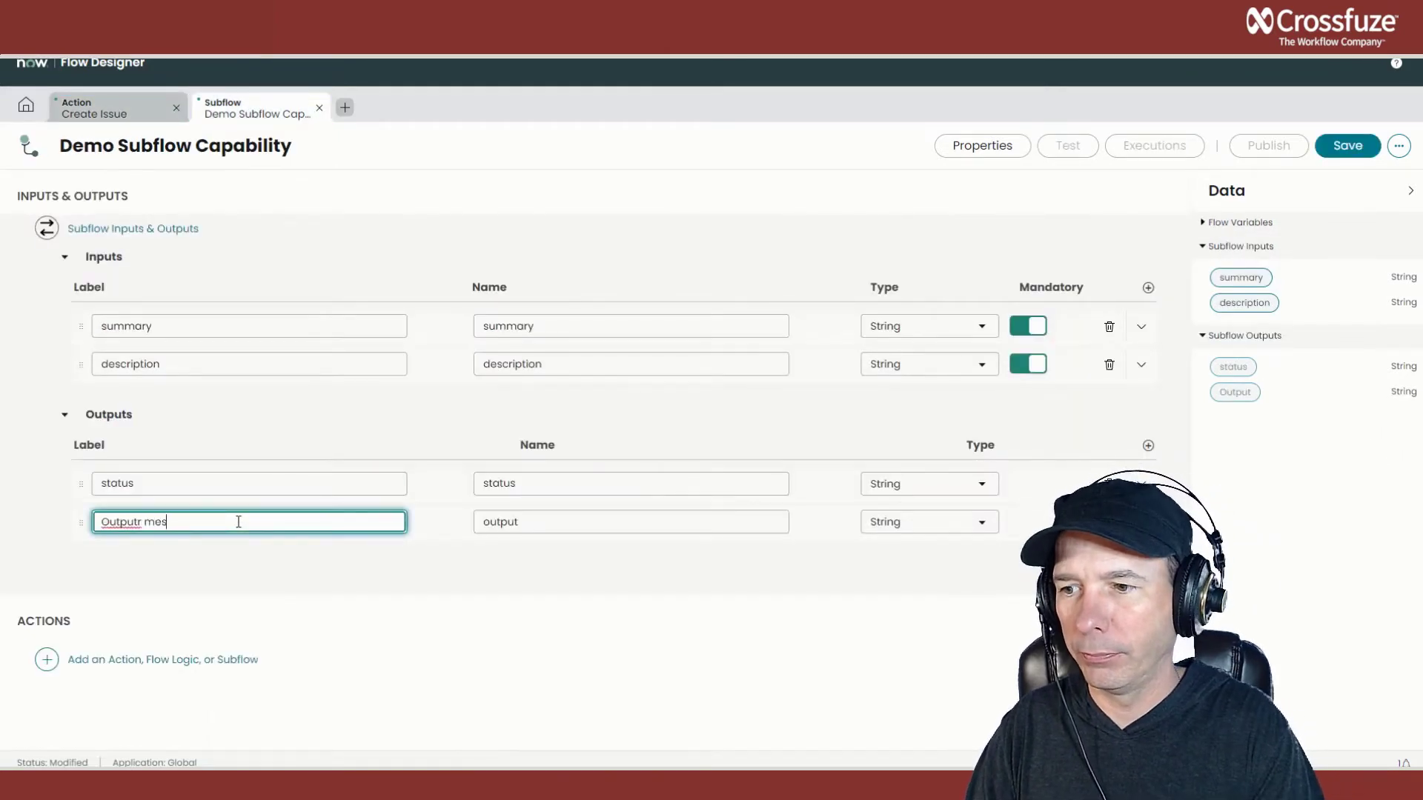
pyautogui.write('es')
pyautogui.press('BackSpace')
pyautogui.press('BackSpace')
pyautogui.press('BackSpace')
pyautogui.press('BackSpace')
pyautogui.press('BackSpace')
pyautogui.write('er')
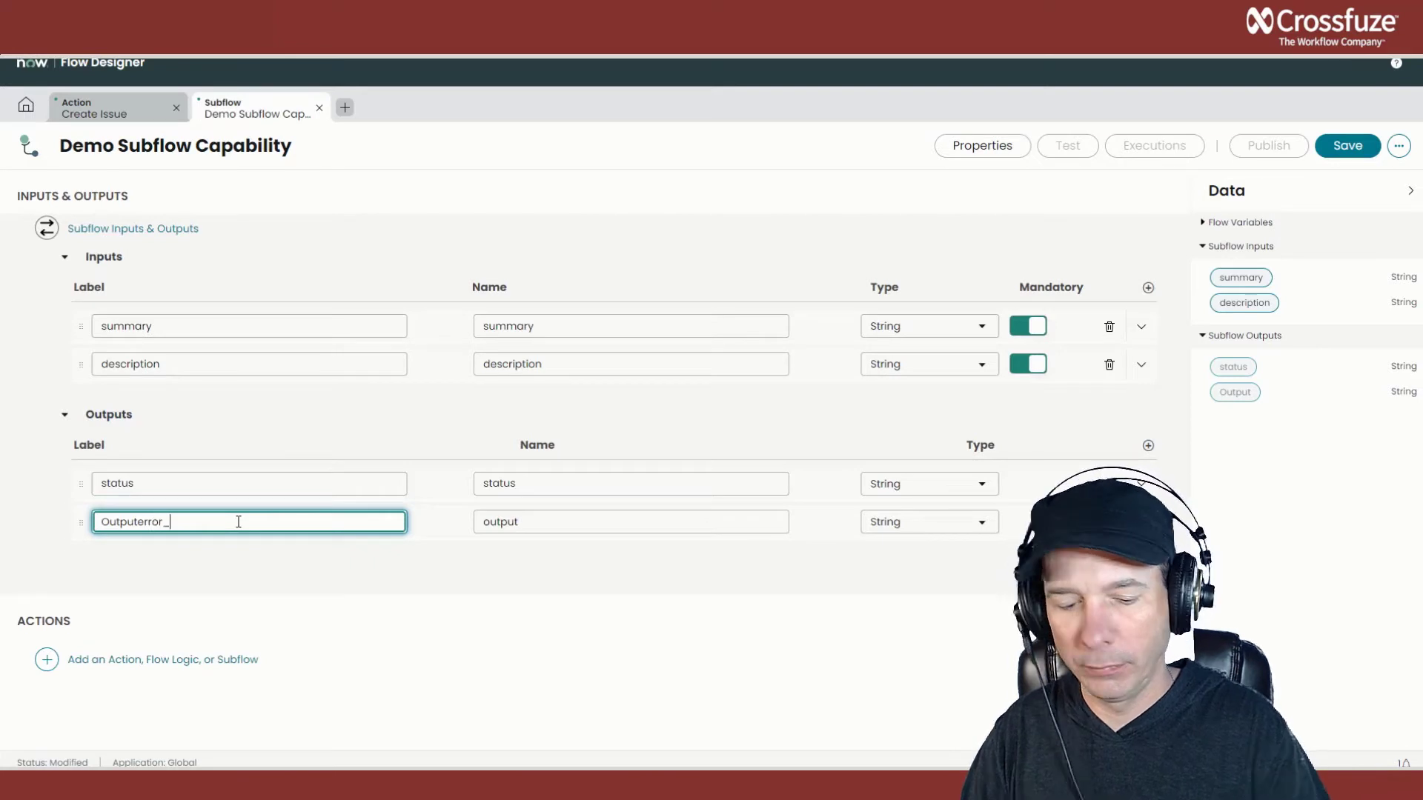
pyautogui.write('ror_')
pyautogui.hotkey('ctrl', 'a')
pyautogui.press('BackSpace')
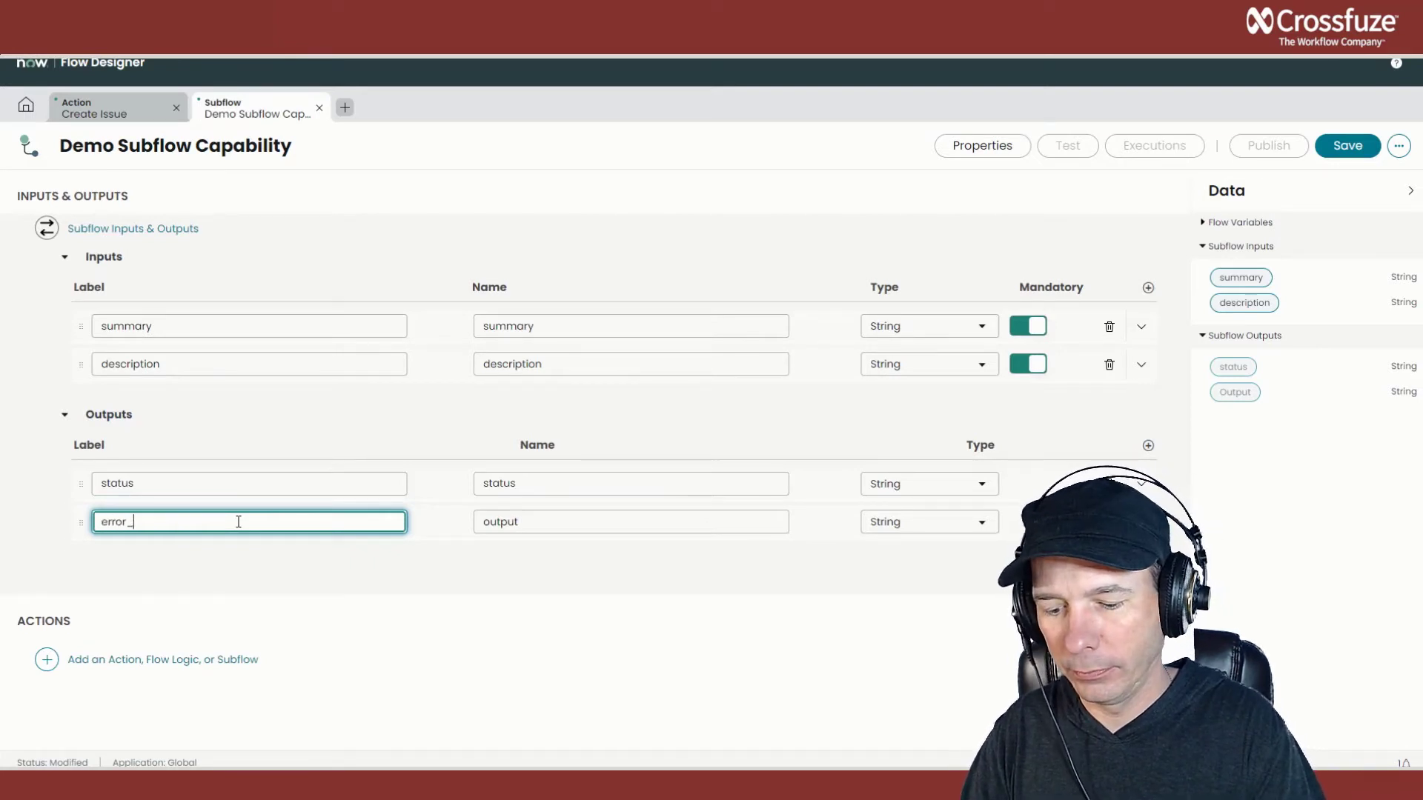
pyautogui.hotkey('ctrl', 'a')
pyautogui.hotkey('ctrl', 'c')
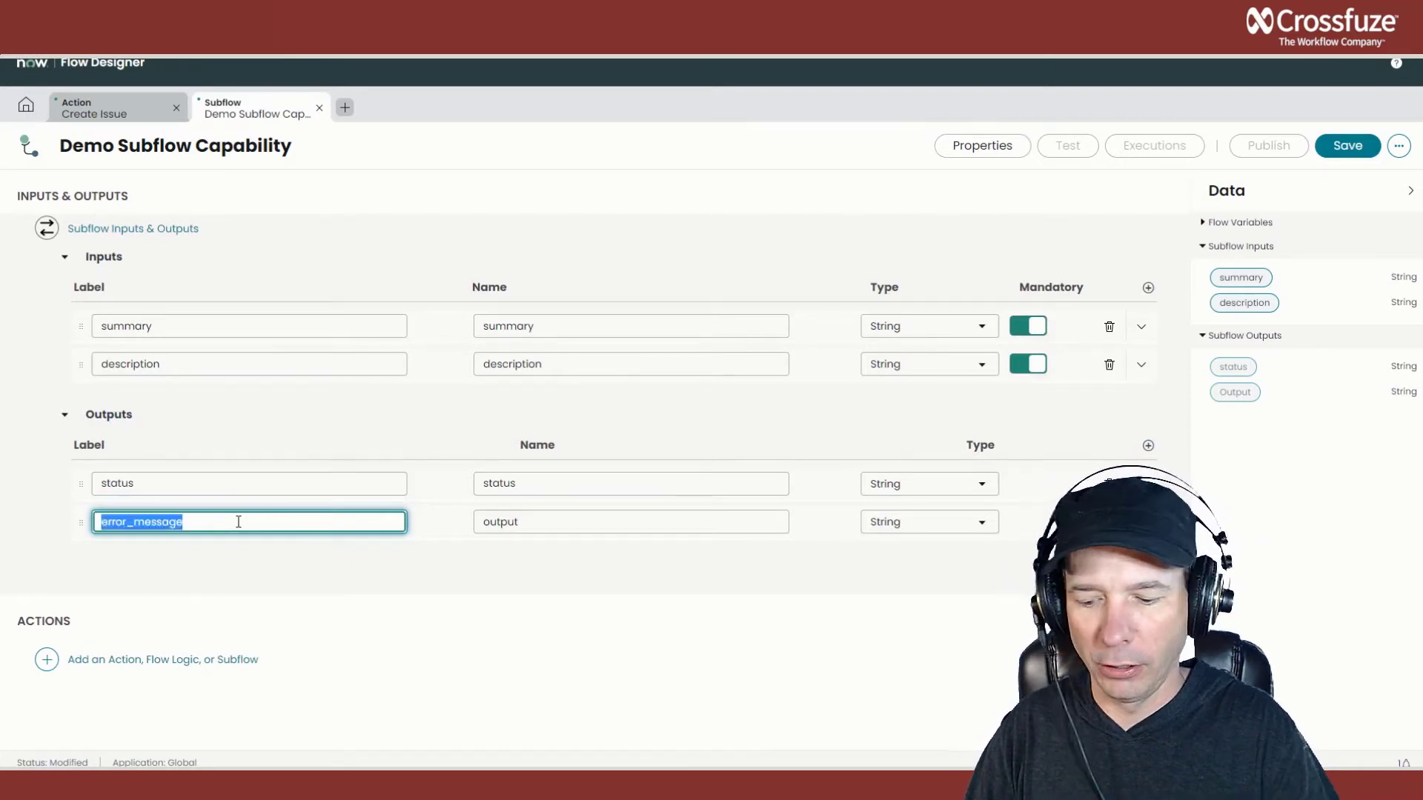
pyautogui.press('Tab')
pyautogui.hotkey('ctrl', 'v')
pyautogui.press('Tab')
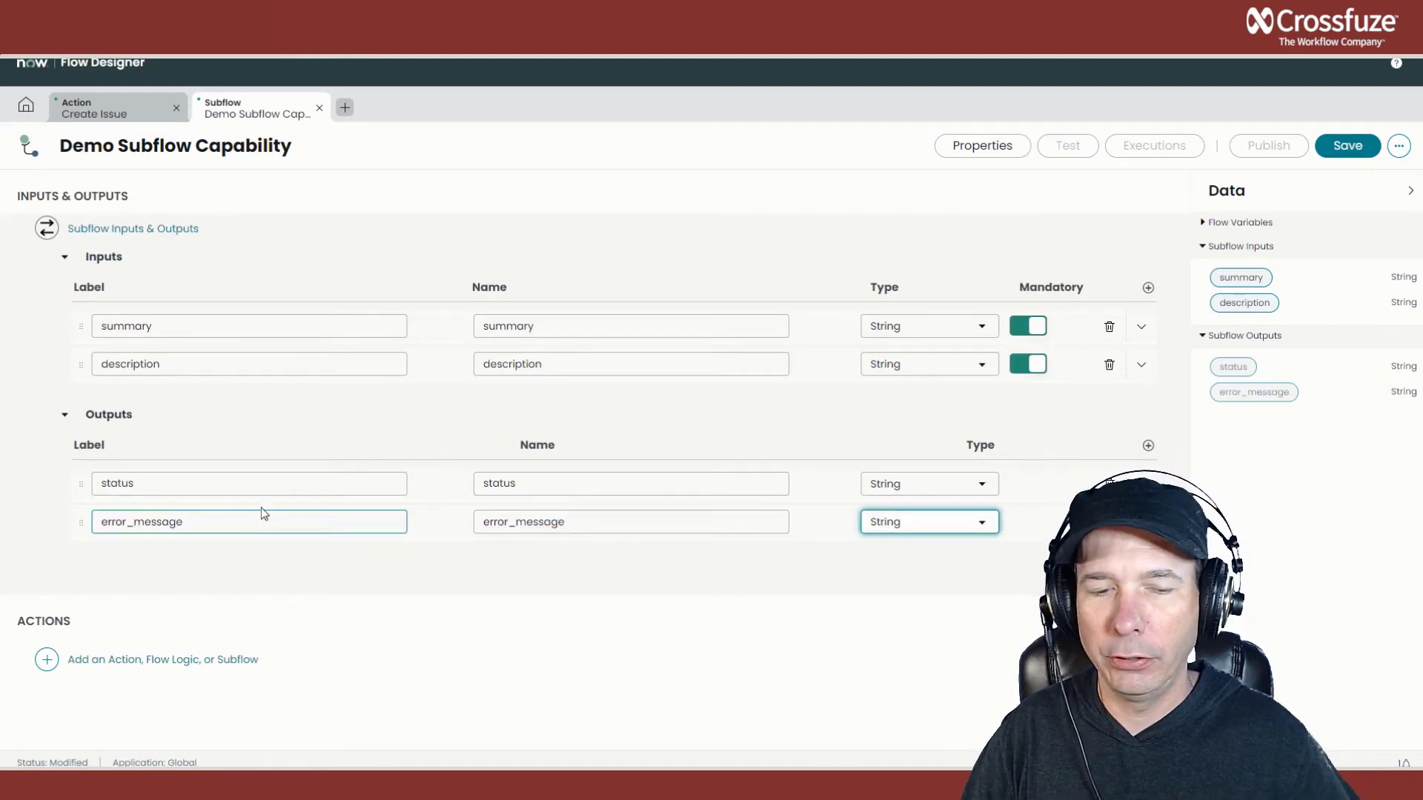
# Step: Add a third string output labelled and named "issue_id" and finish the subflow's inputs and outputs
pyautogui.click(1148, 446)
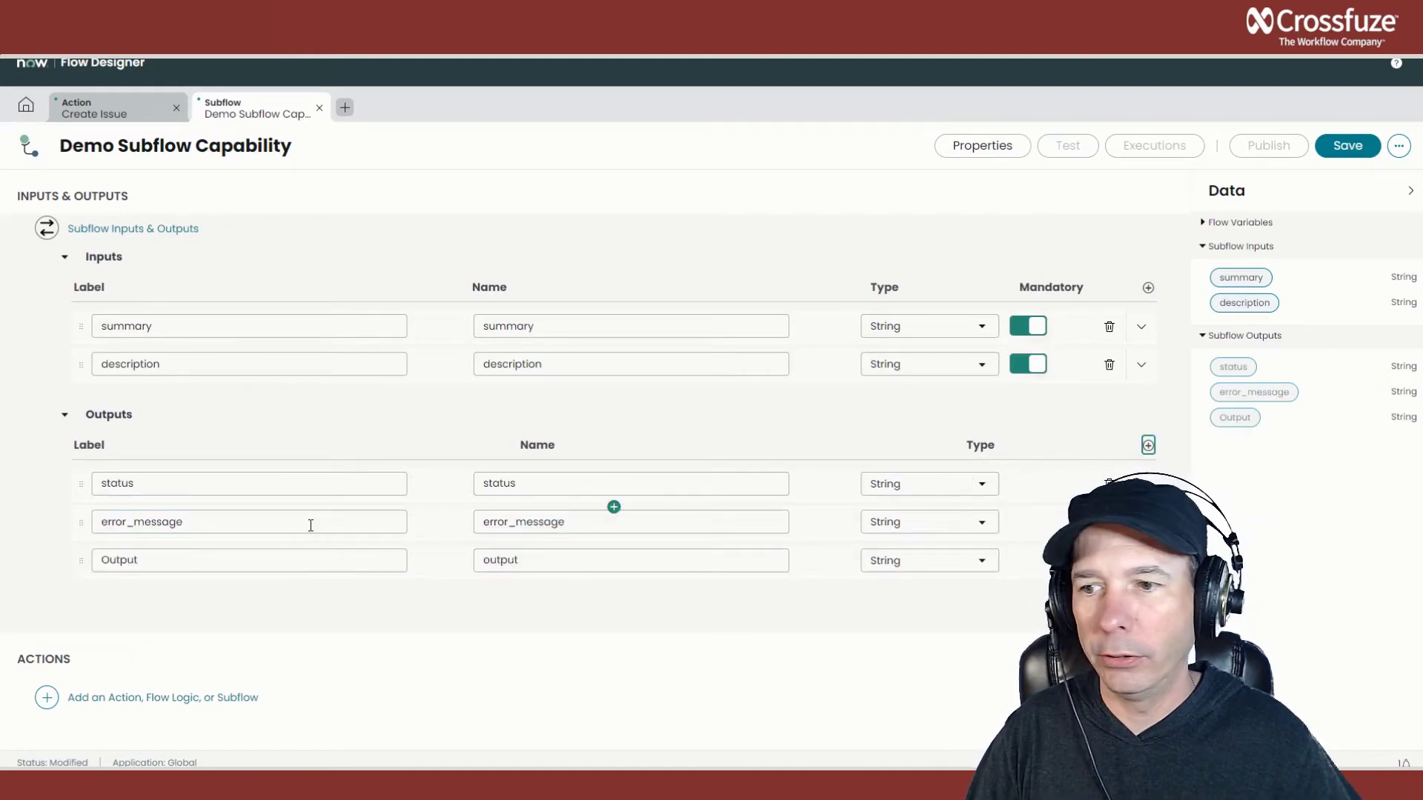
pyautogui.doubleClick(228, 569)
pyautogui.write('issue')
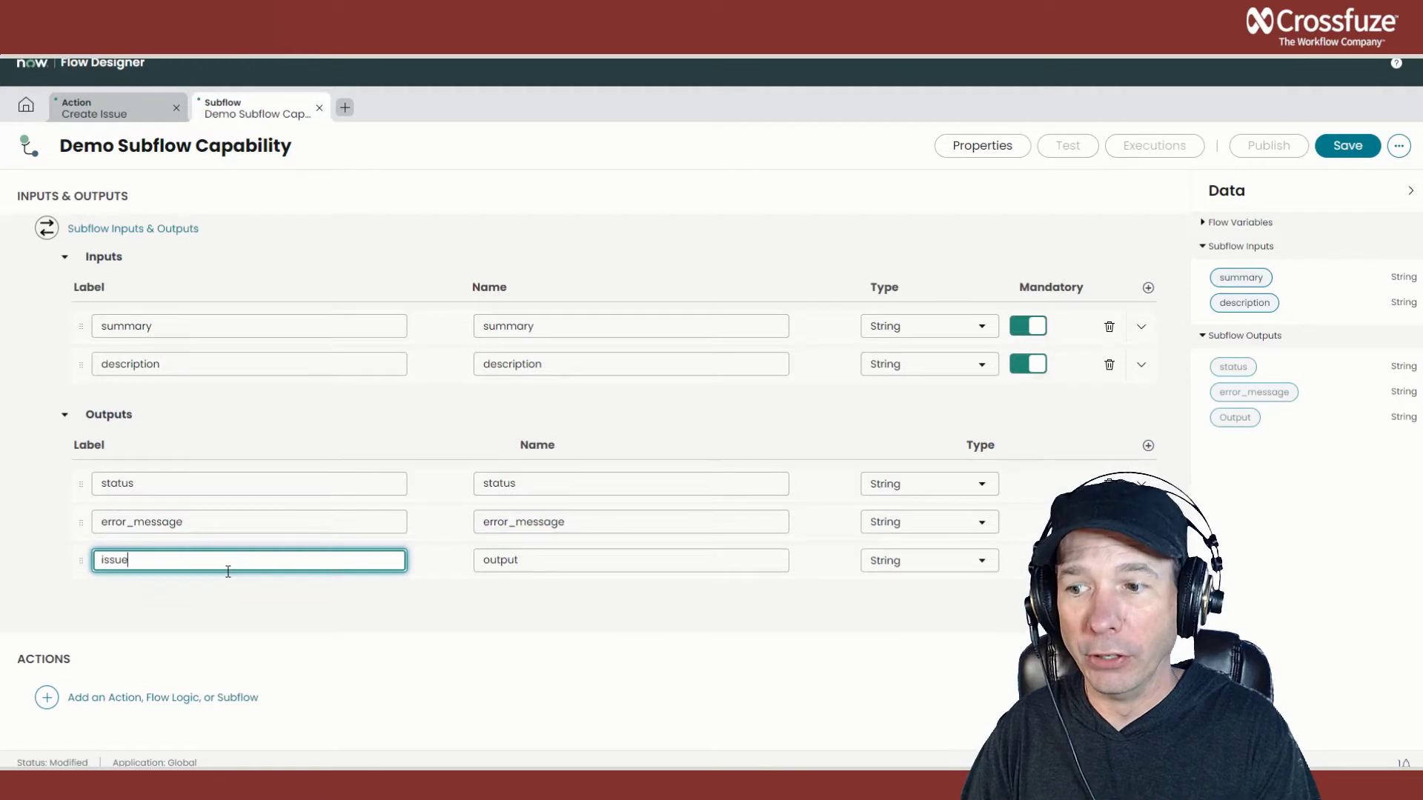
pyautogui.write('_id')
pyautogui.hotkey('ctrl', 'a')
pyautogui.hotkey('ctrl', 'c')
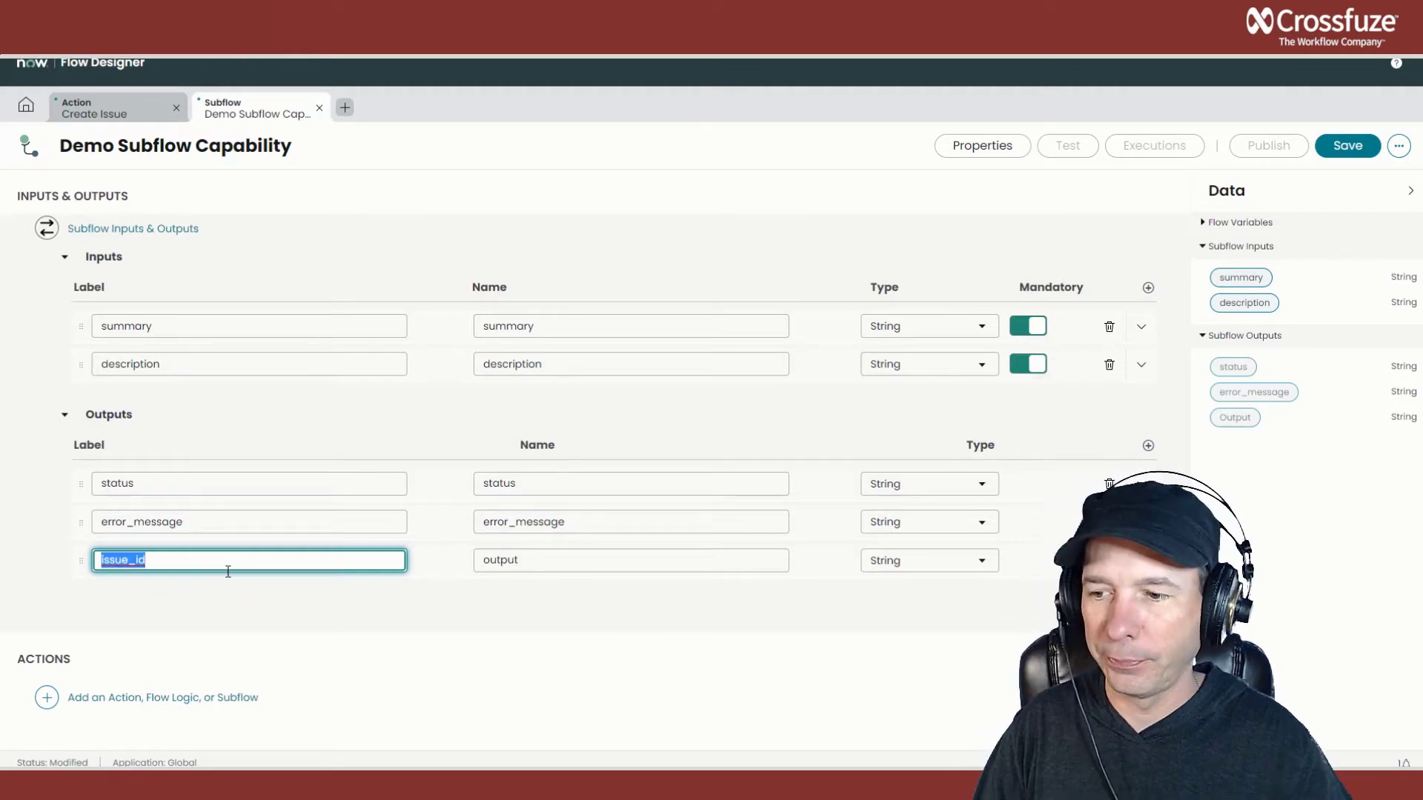
pyautogui.press('Tab')
pyautogui.hotkey('ctrl', 'v')
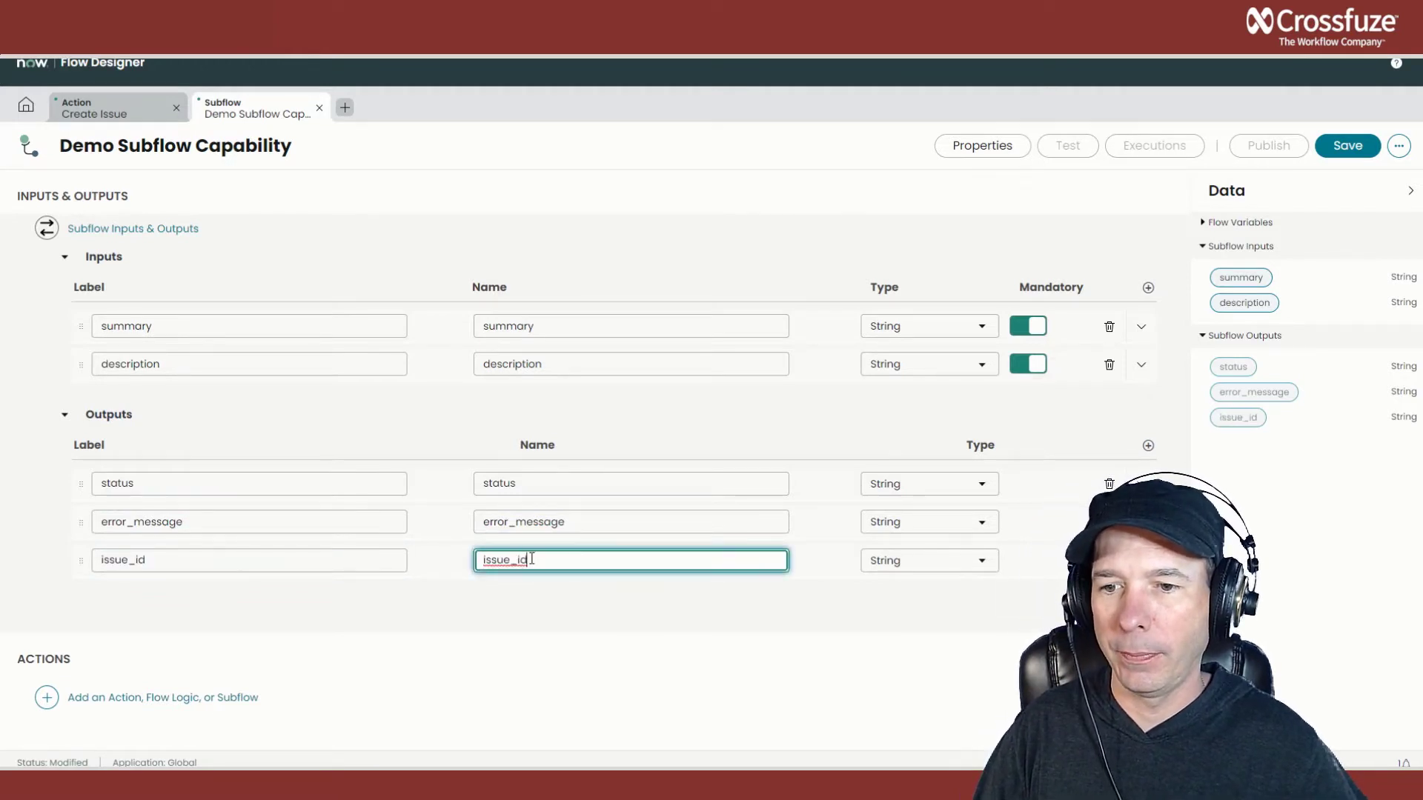
pyautogui.click(1134, 606)
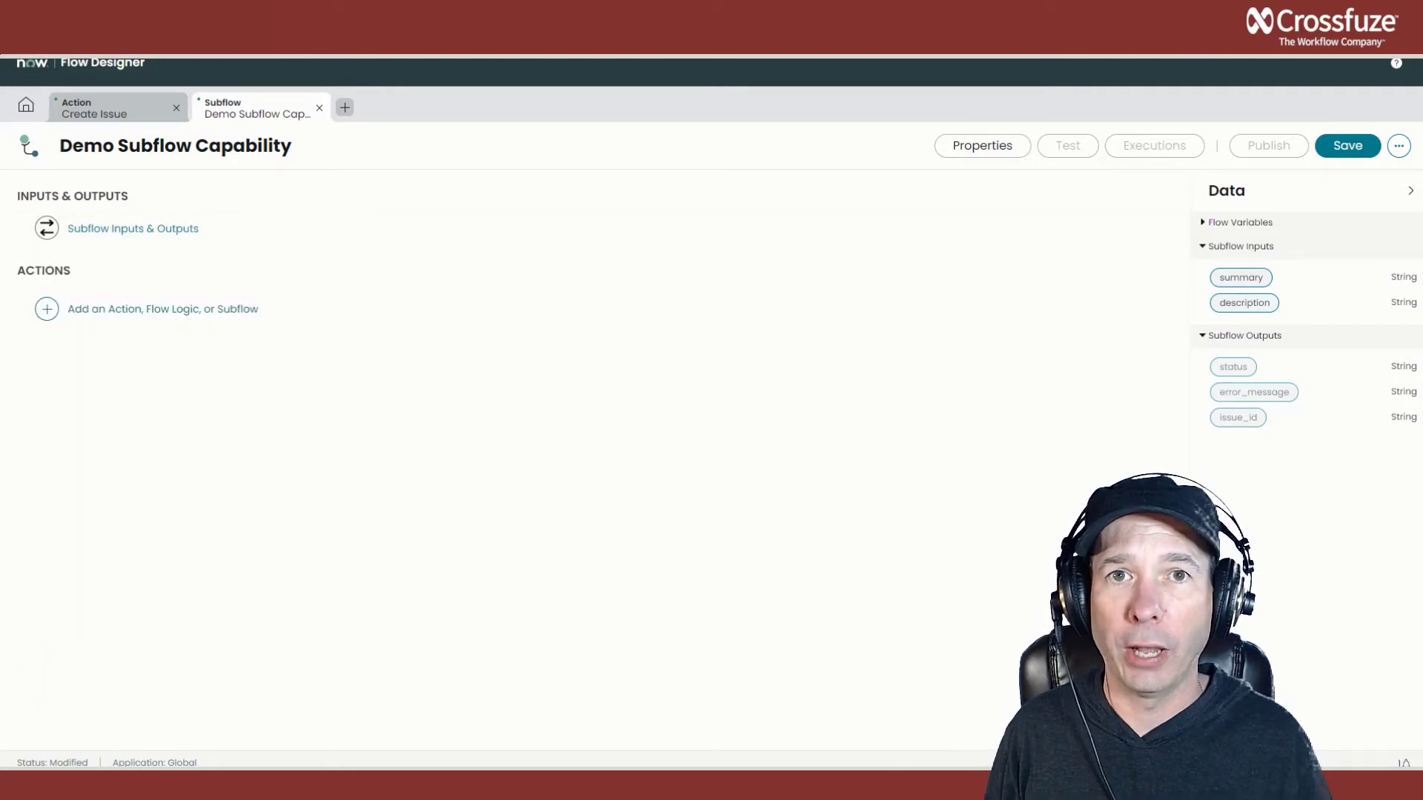
# Step: Find the Jira spoke's Create Issue action, look through its description, and add it as the subflow's first action
pyautogui.click(47, 308)
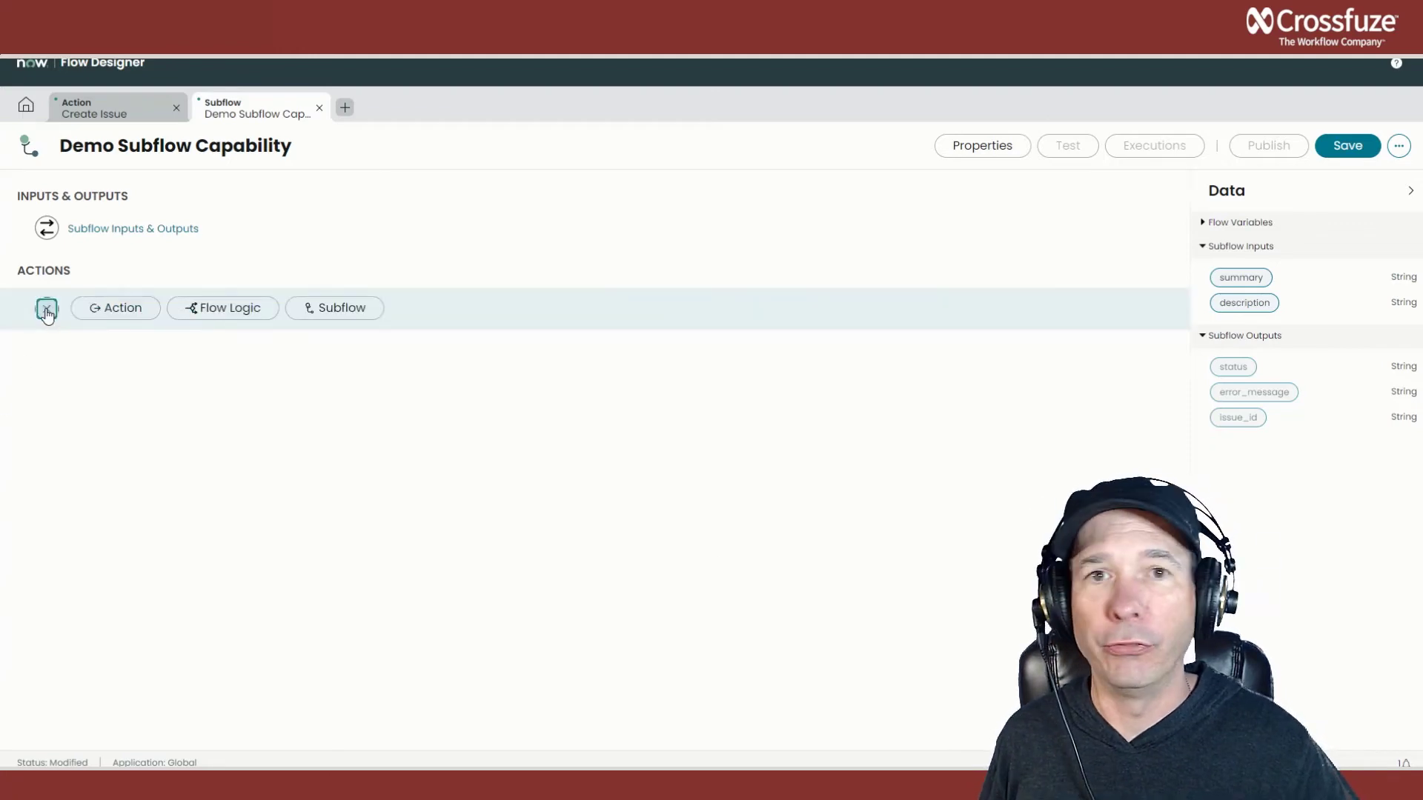
pyautogui.click(119, 307)
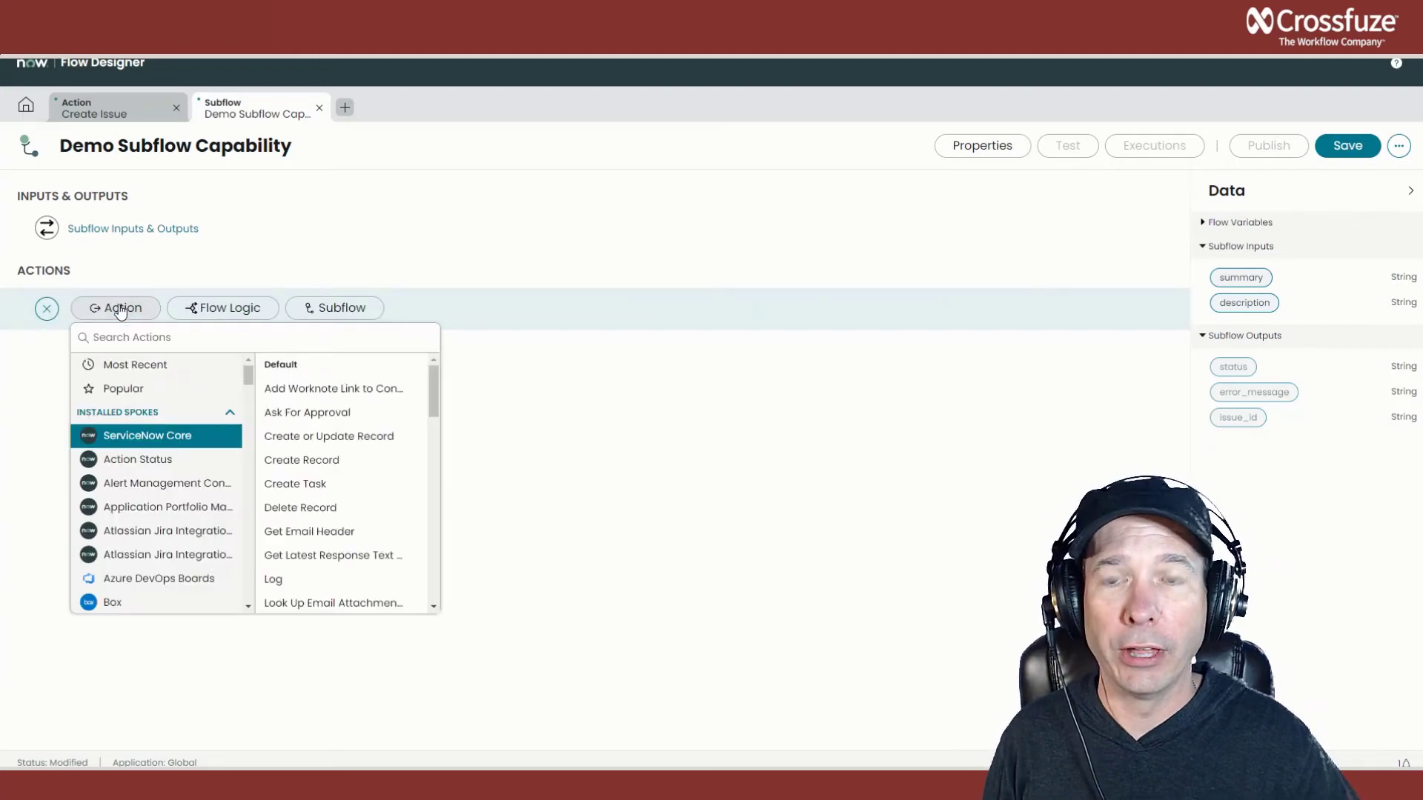
pyautogui.write('jira')
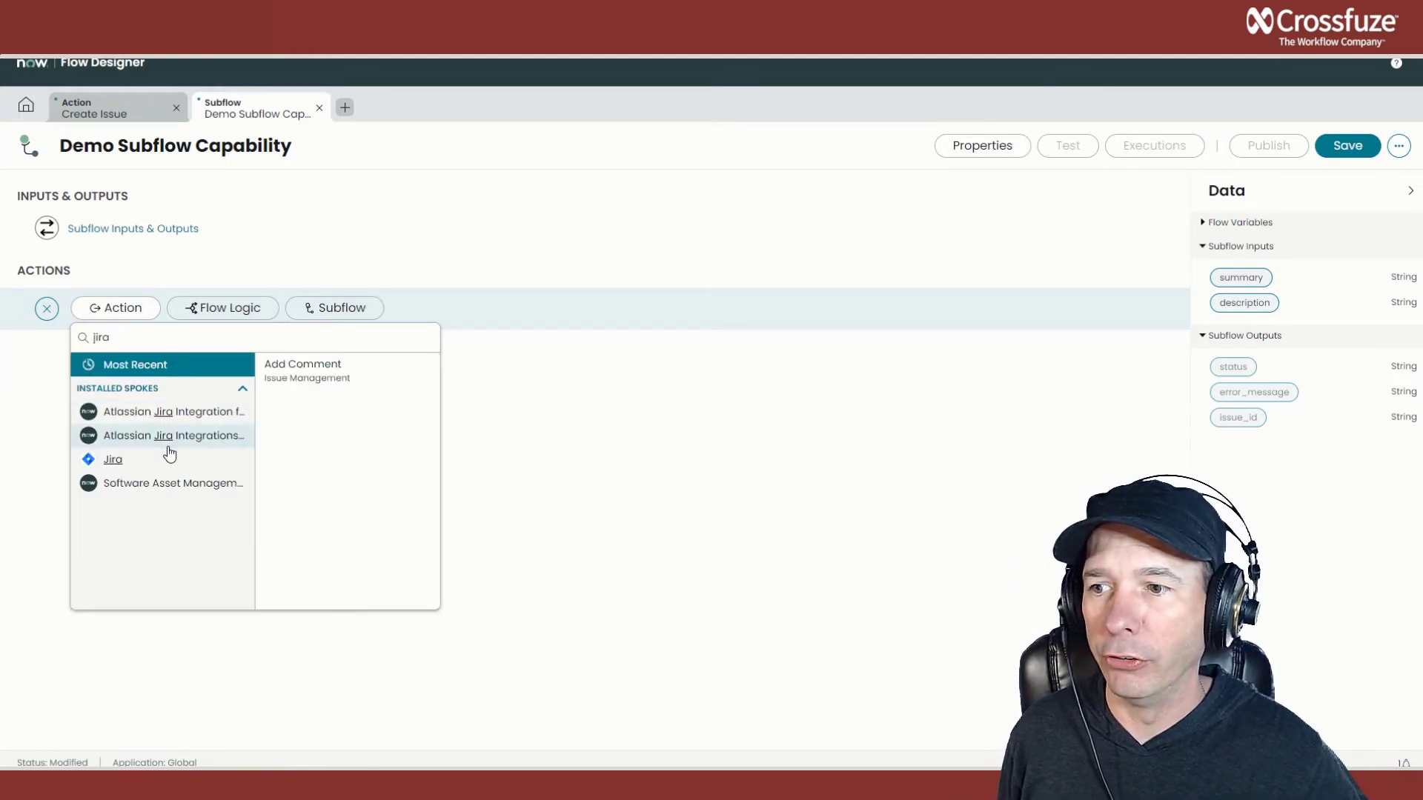
pyautogui.click(165, 467)
pyautogui.scroll(-3, 371, 481)
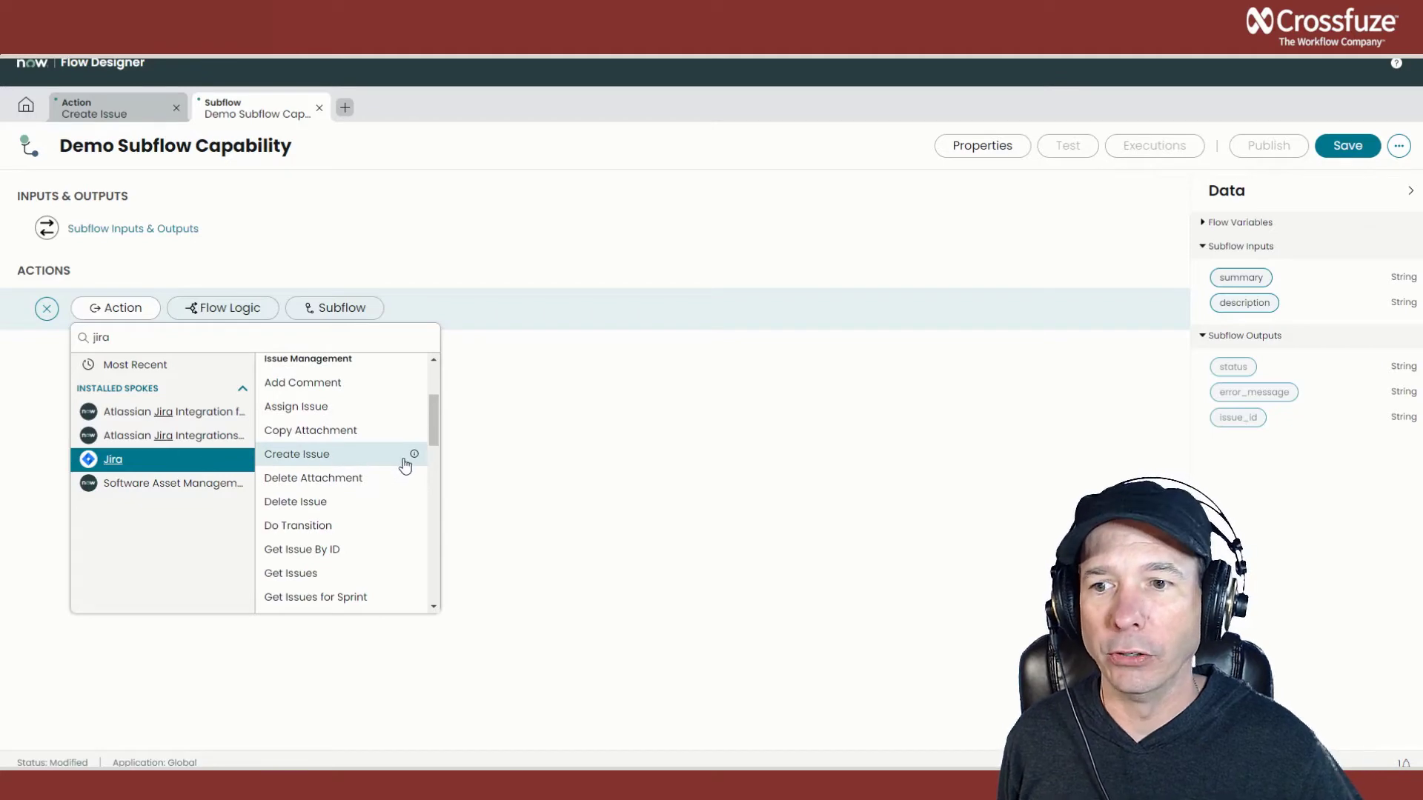
pyautogui.moveTo(414, 455)
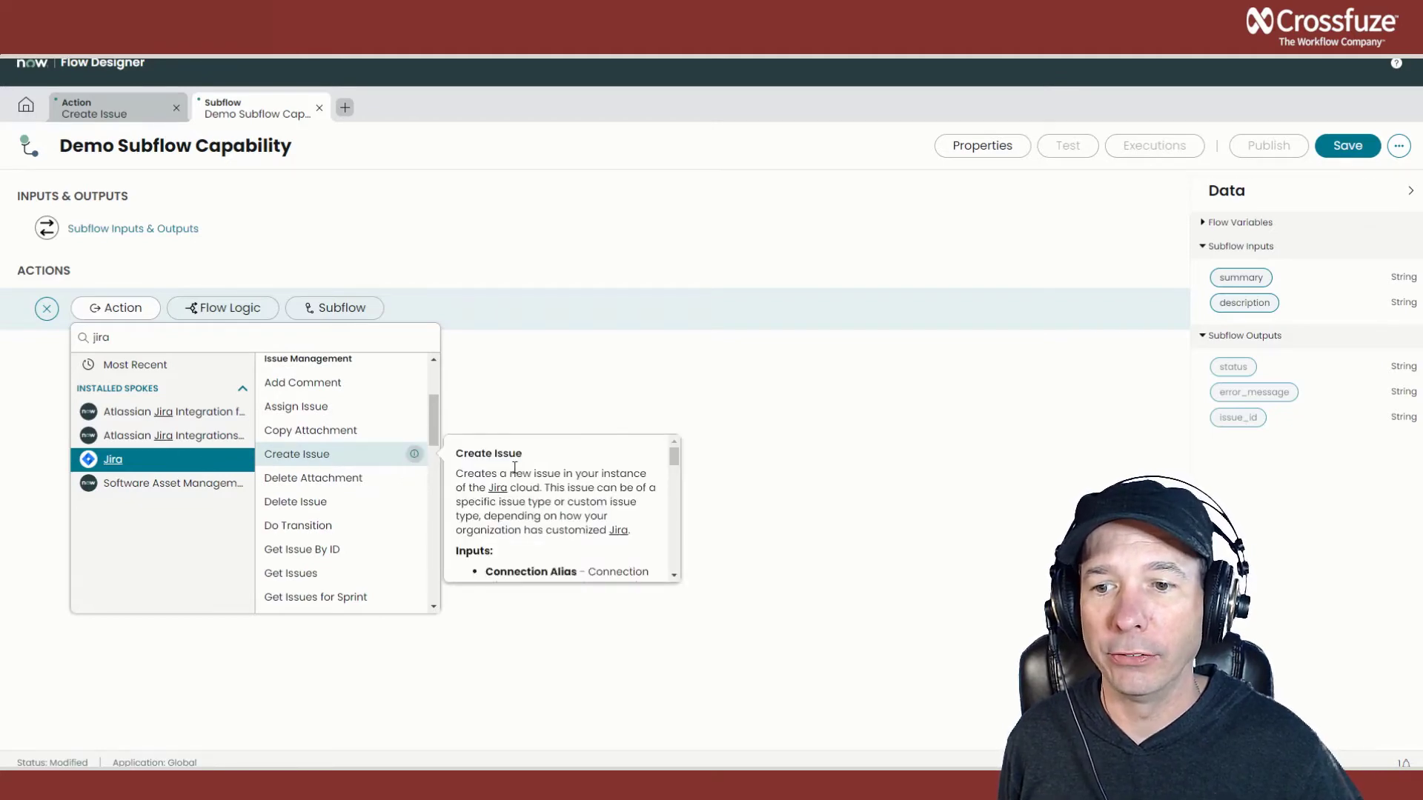
pyautogui.scroll(-5, 527, 521)
pyautogui.scroll(-2, 527, 521)
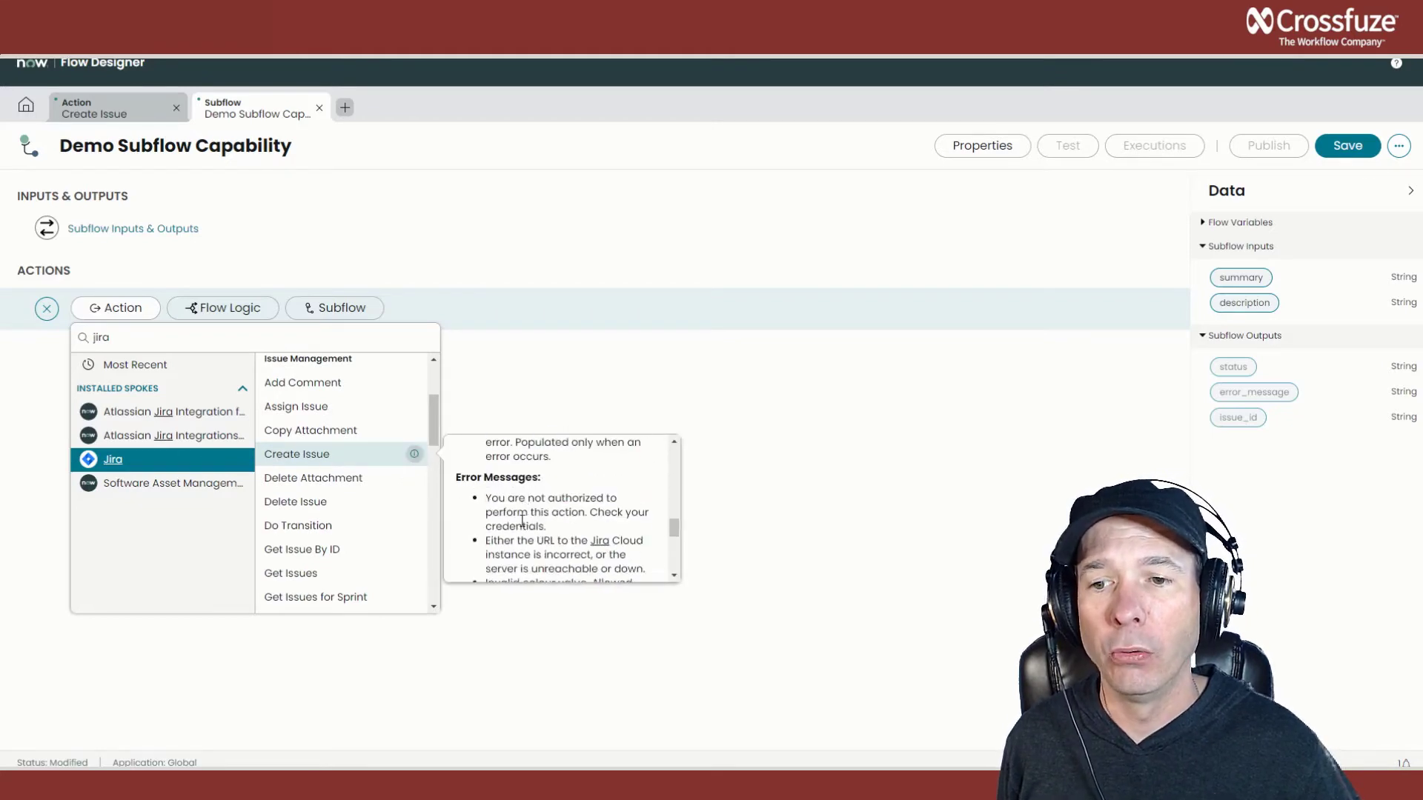
pyautogui.scroll(8, 522, 522)
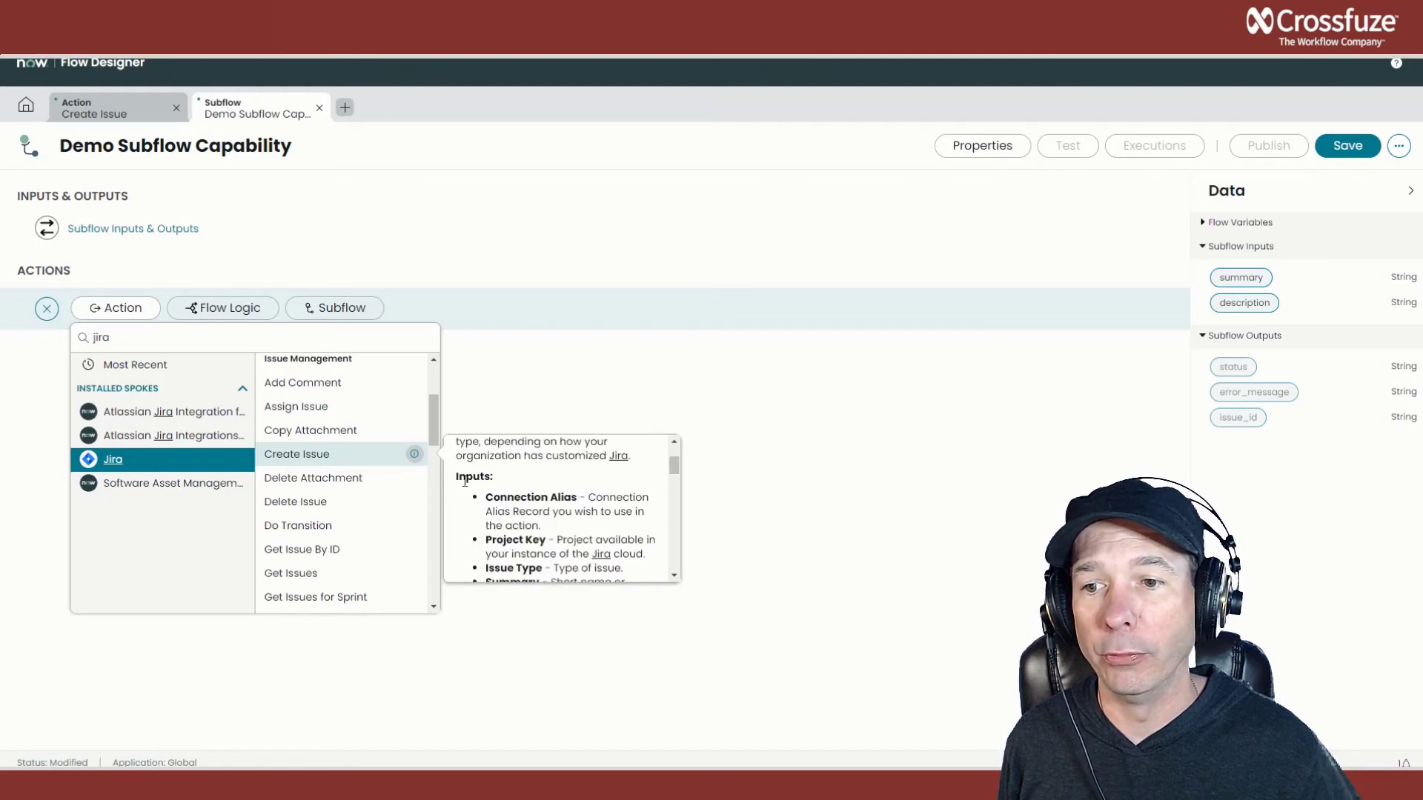
pyautogui.click(308, 454)
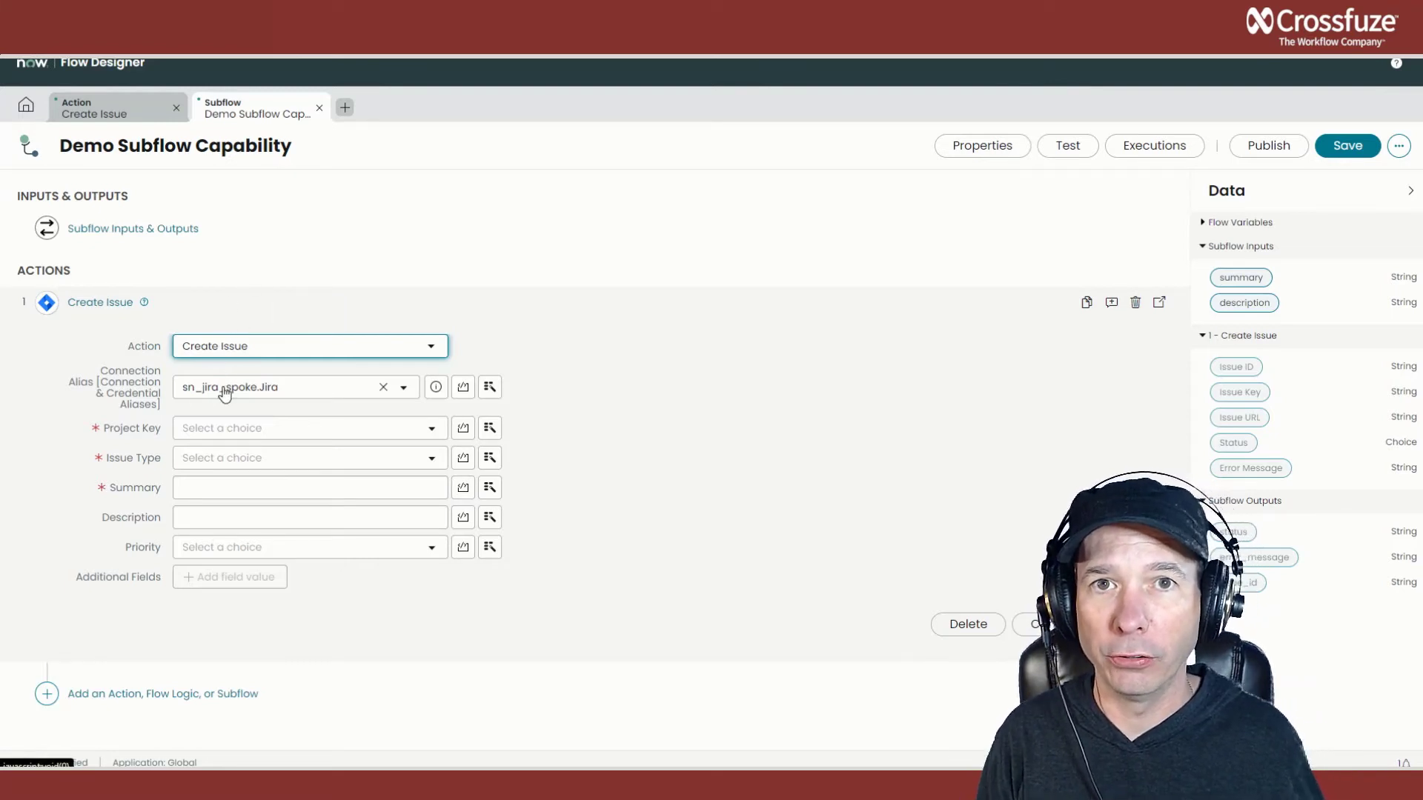
# Step: Set the Create Issue action's project key to Crossfuze Demo 7 (crossfuzedemosvs7) and its issue type to Task
pyautogui.click(285, 430)
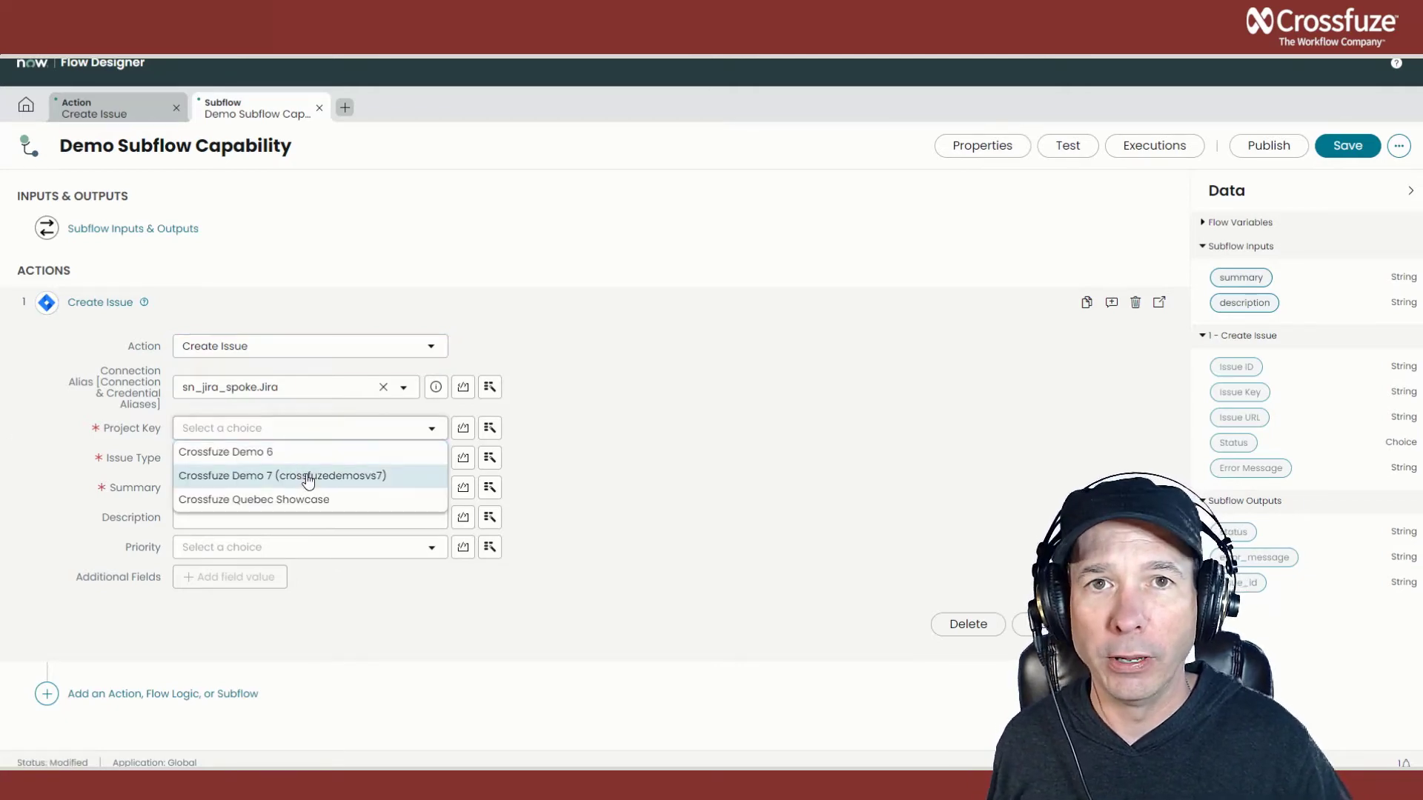
pyautogui.click(307, 475)
pyautogui.click(281, 460)
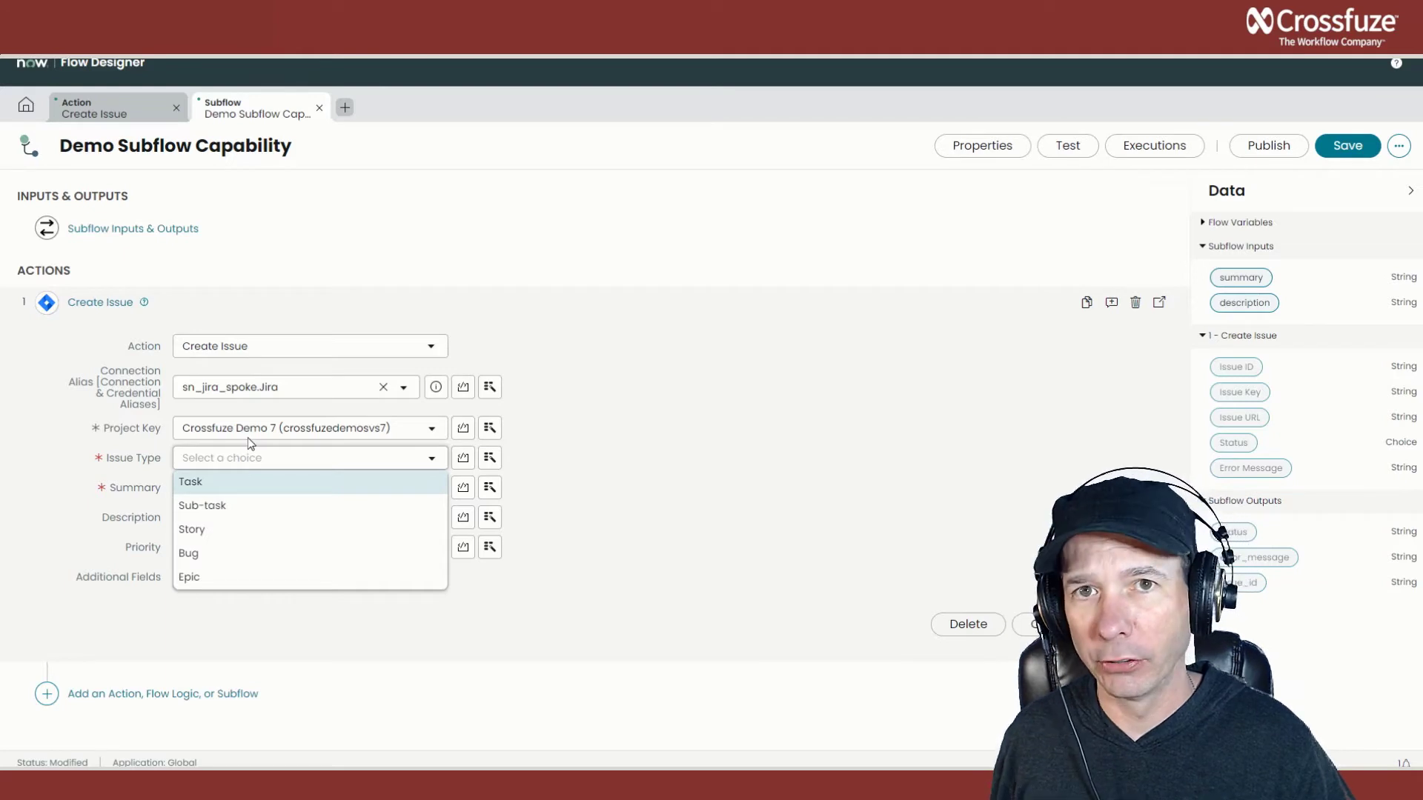
pyautogui.click(231, 487)
# Step: Map the subflow inputs summary and description to the Create Issue action's Summary and Description, and collapse the action
pyautogui.click(225, 485)
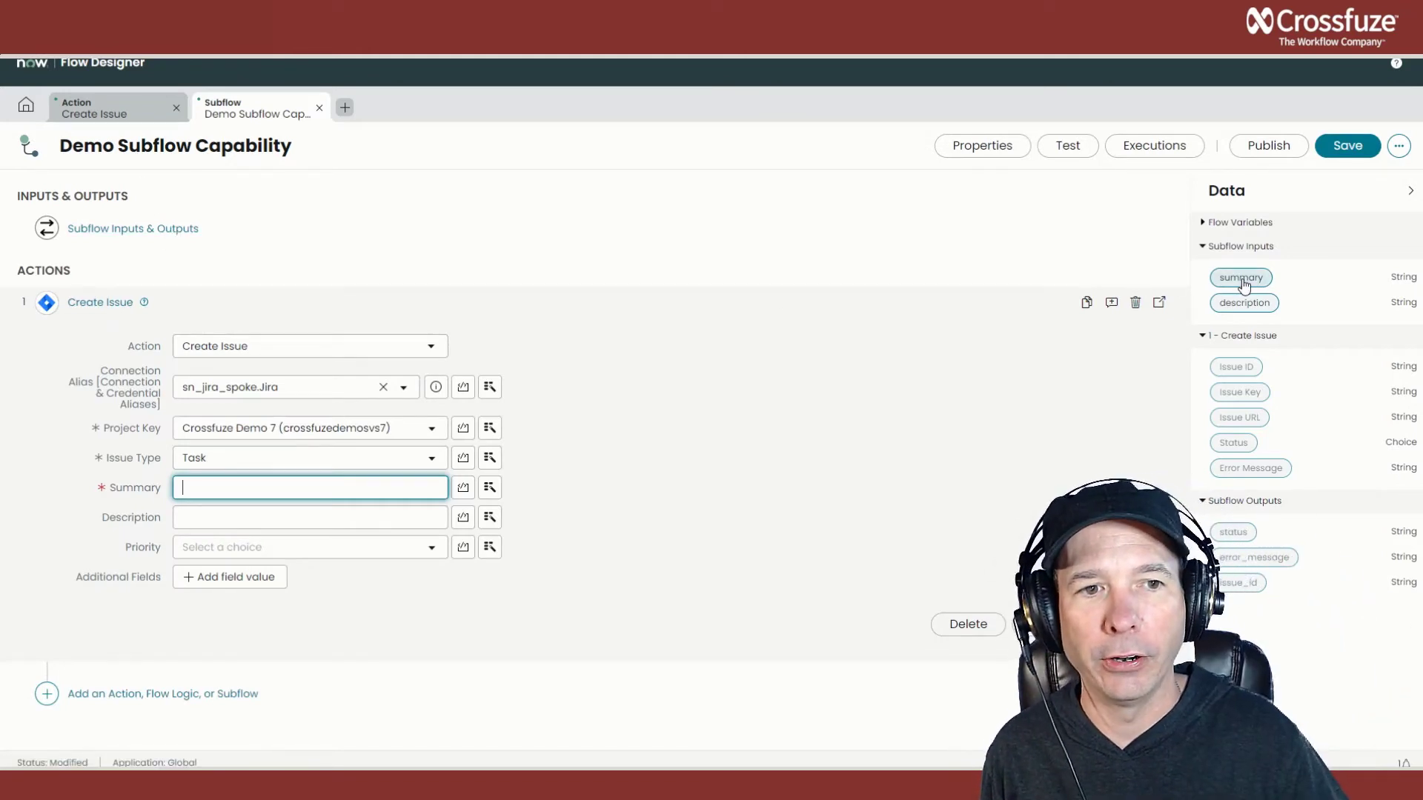
pyautogui.moveTo(1240, 300); pyautogui.dragTo(259, 493)
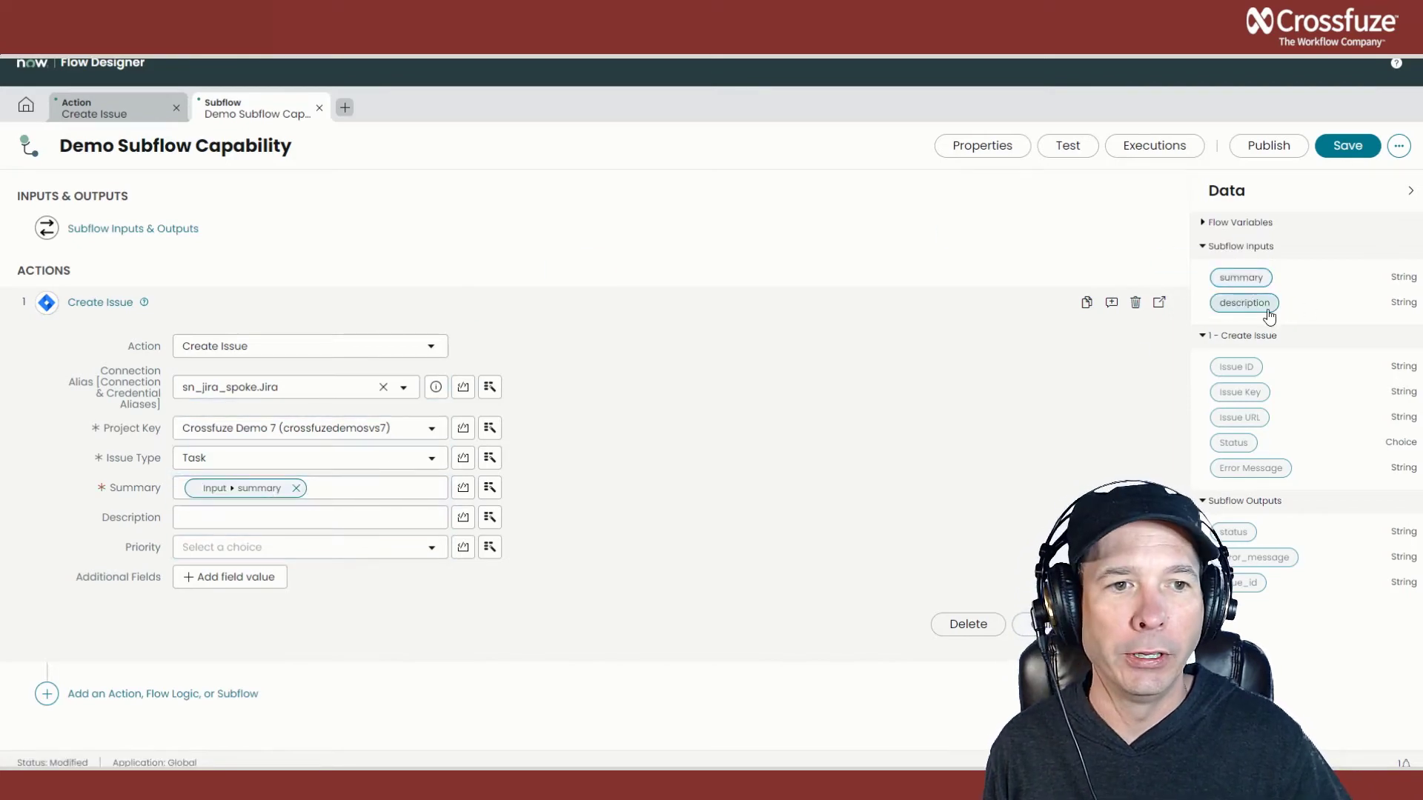
pyautogui.moveTo(1258, 304); pyautogui.dragTo(238, 519)
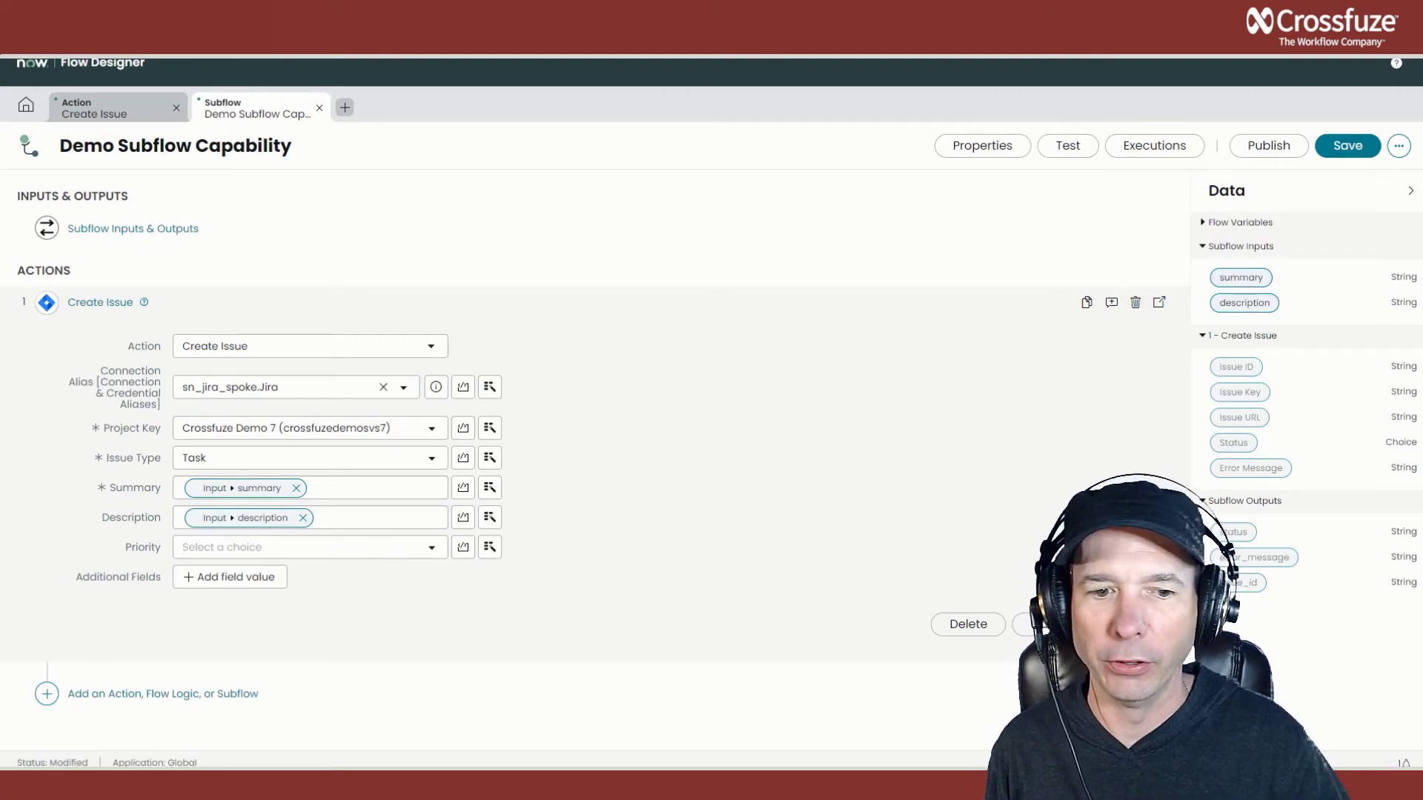
pyautogui.click(100, 302)
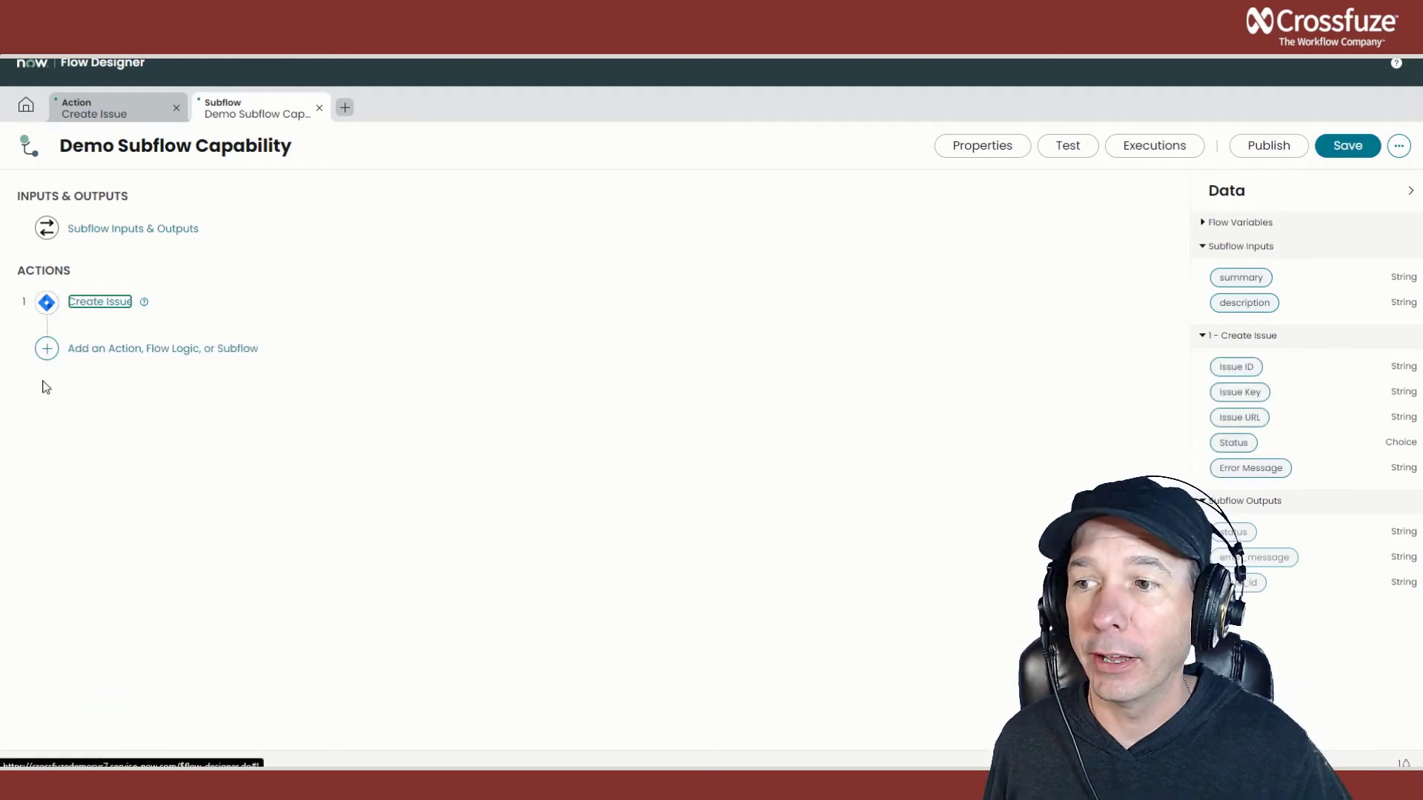
# Step: Add the Jira spoke's Add Comment action as the subflow's second action
pyautogui.click(46, 348)
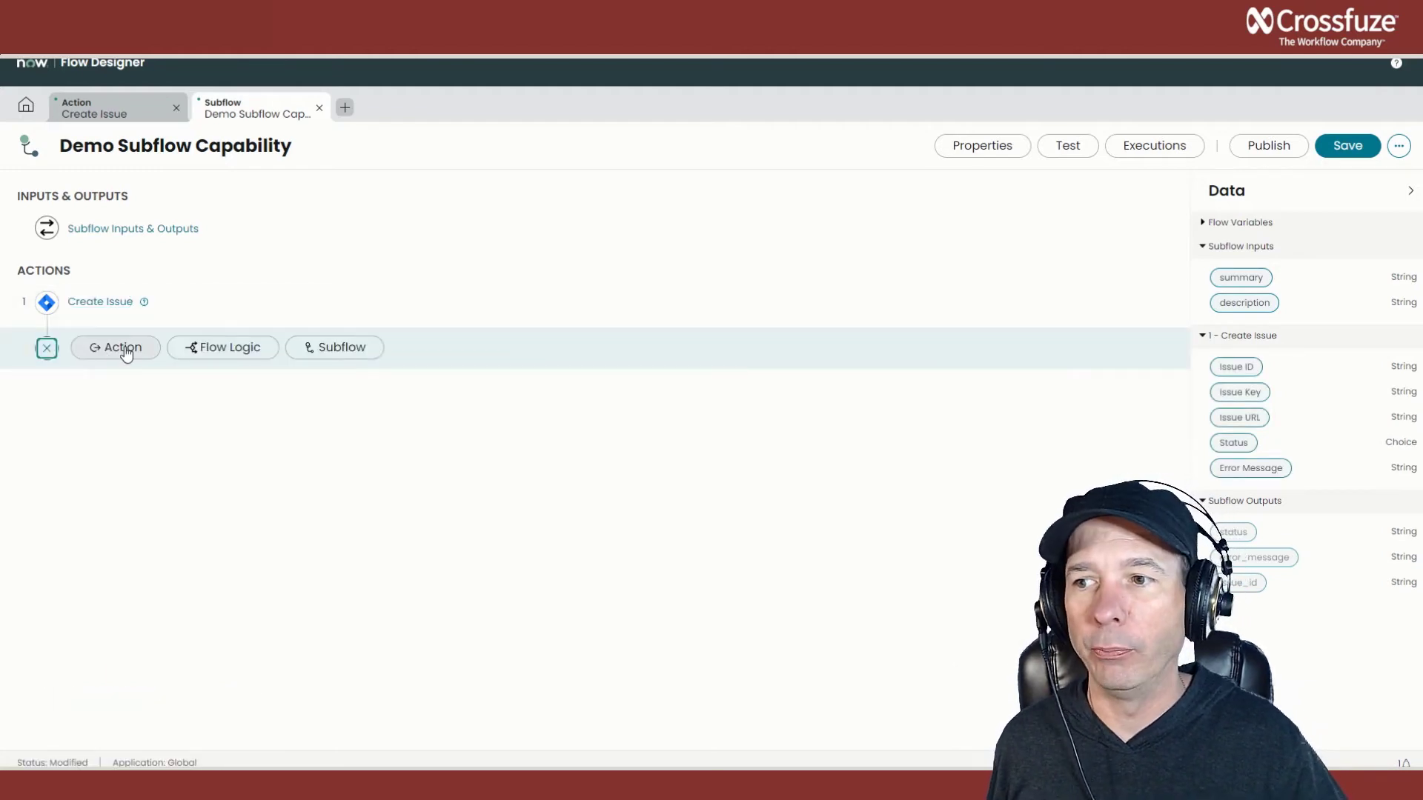
pyautogui.click(123, 348)
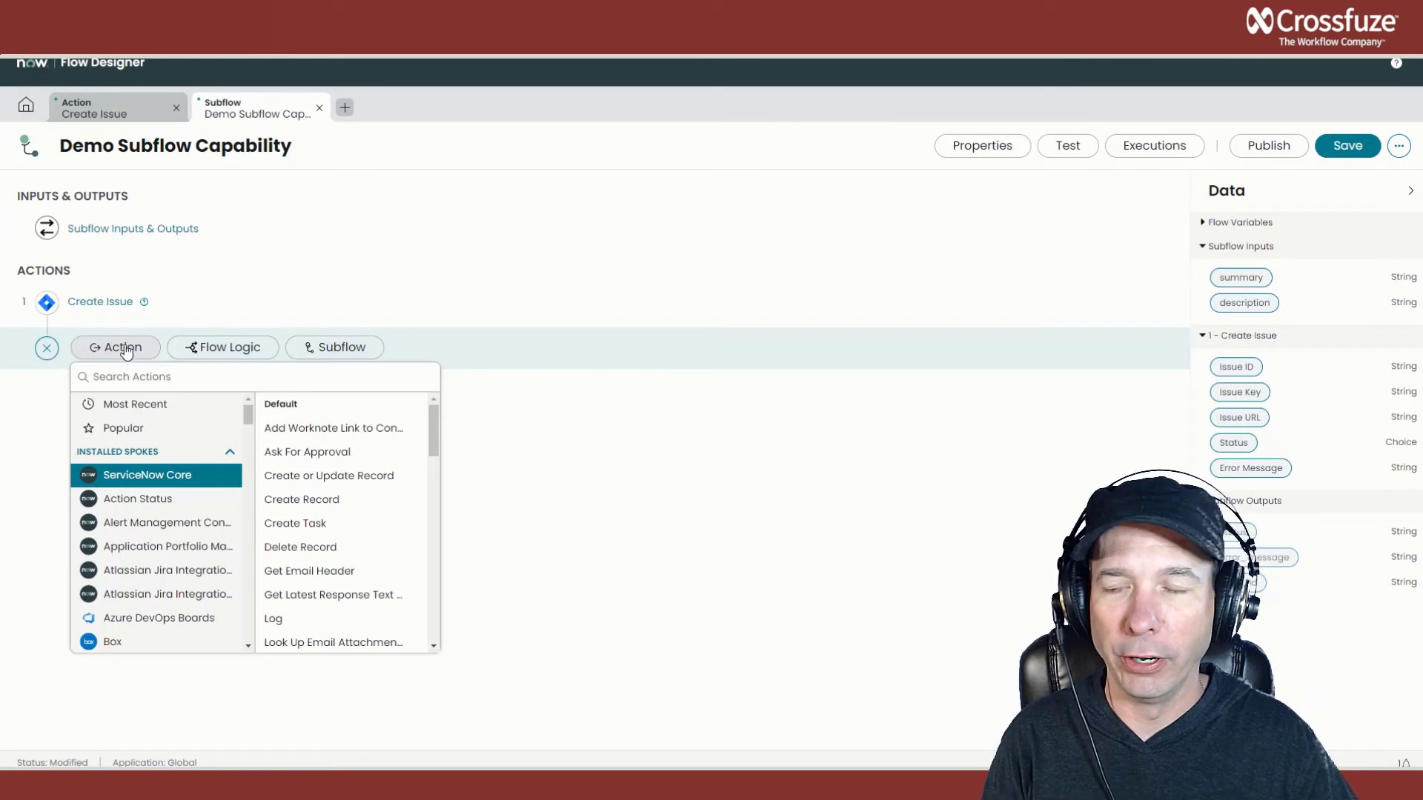
pyautogui.click(156, 378)
pyautogui.write('jira')
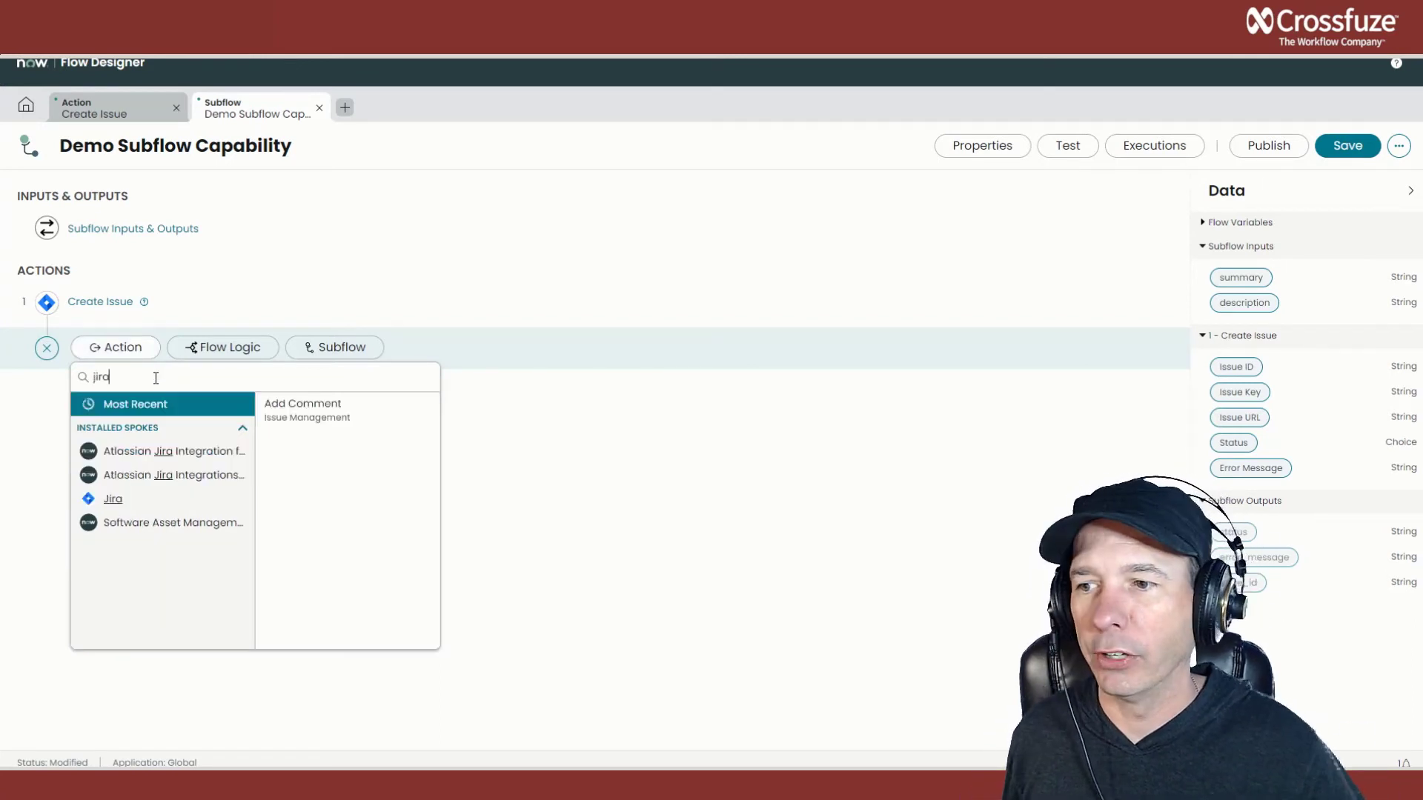
pyautogui.click(137, 500)
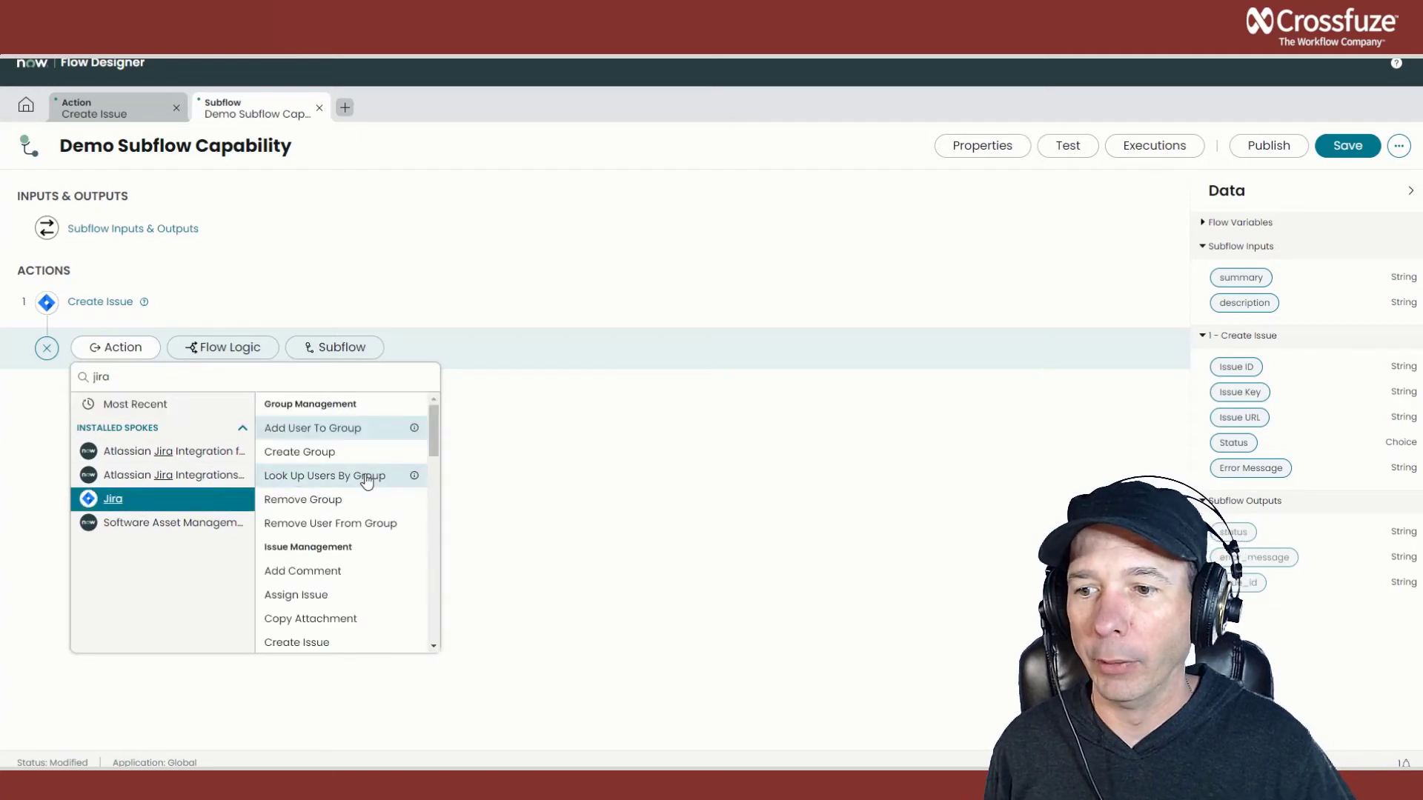
pyautogui.click(345, 572)
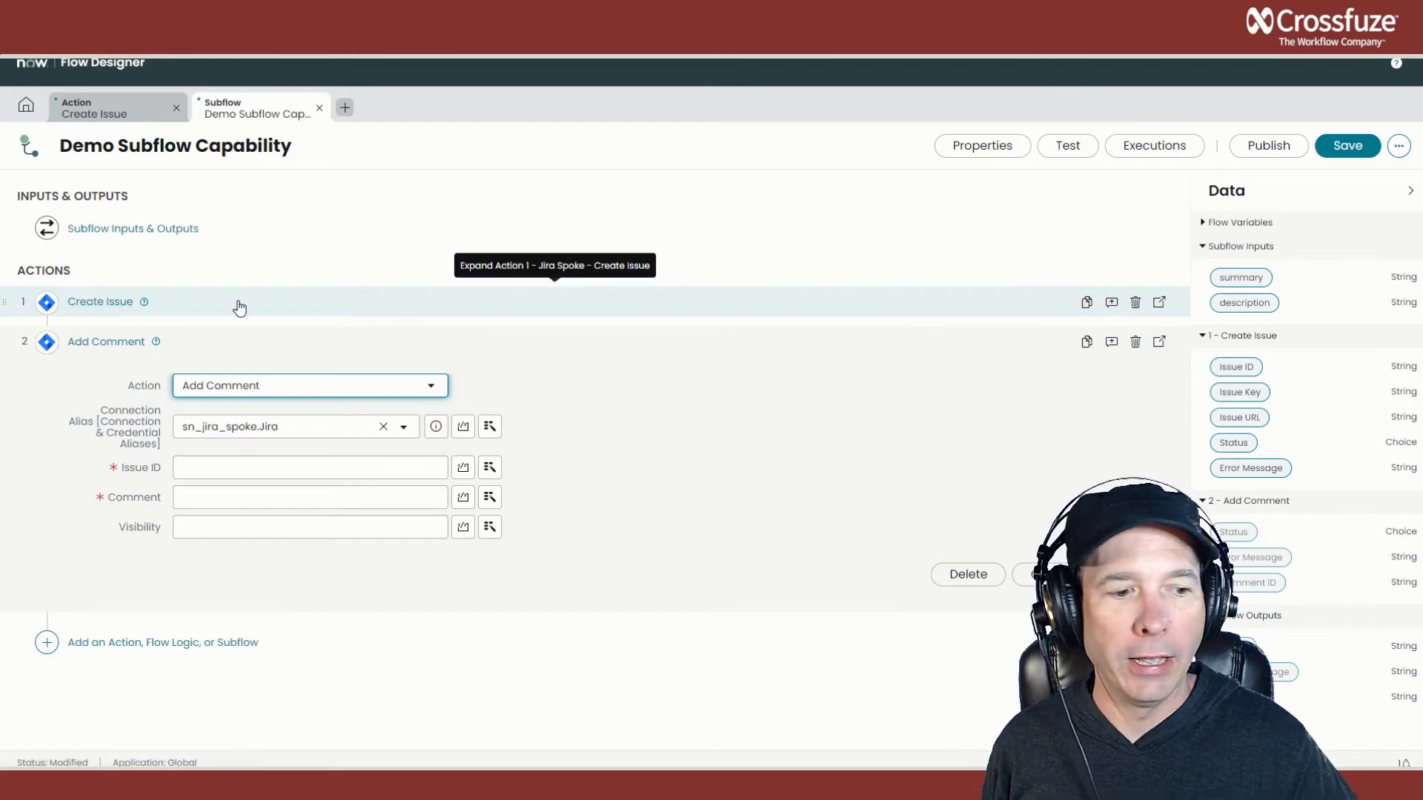
# Step: Map the Create Issue action's Issue ID to the Add Comment action's Issue ID and set the comment to "This task was created by ServiceNow."
pyautogui.moveTo(1176, 321); pyautogui.dragTo(1330, 459)
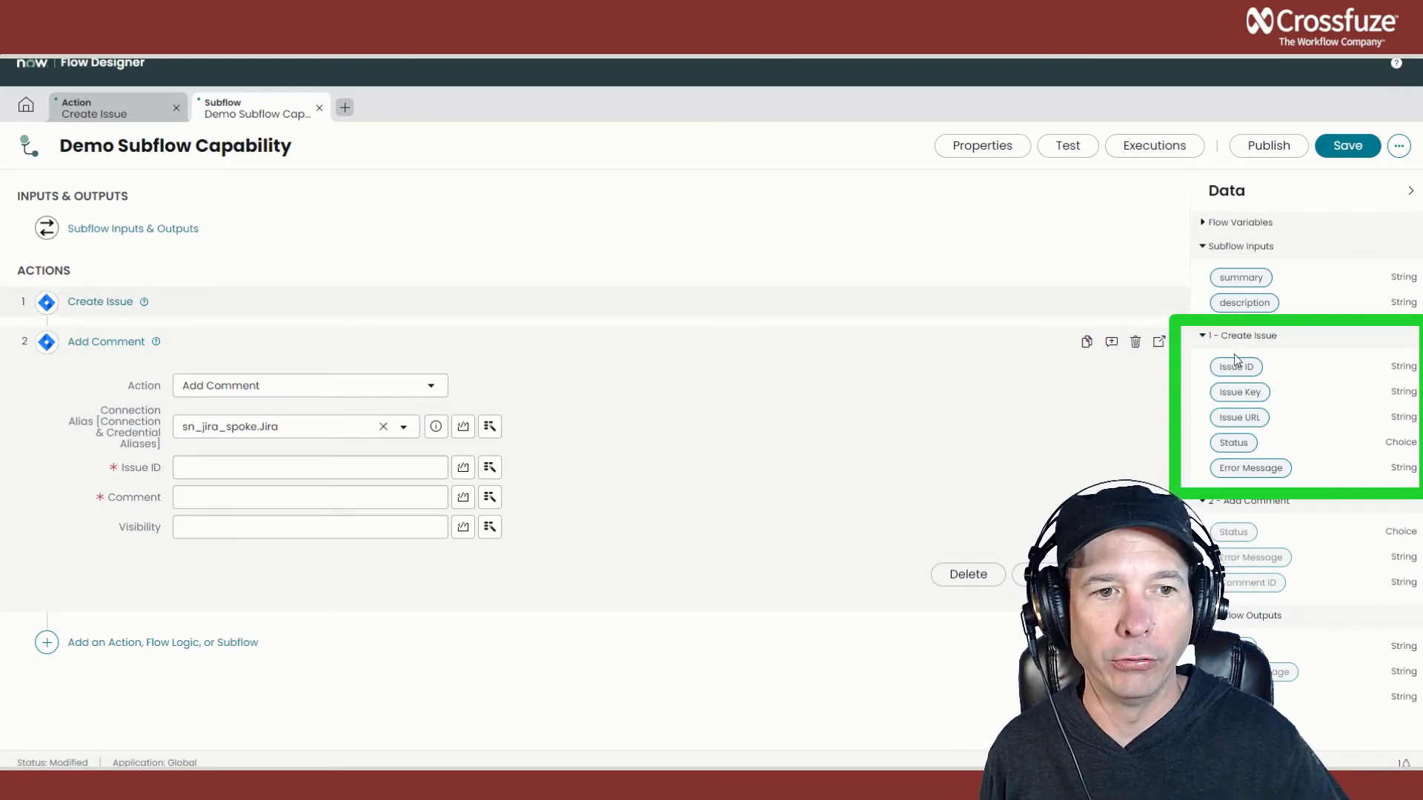
pyautogui.moveTo(1237, 363); pyautogui.dragTo(285, 471)
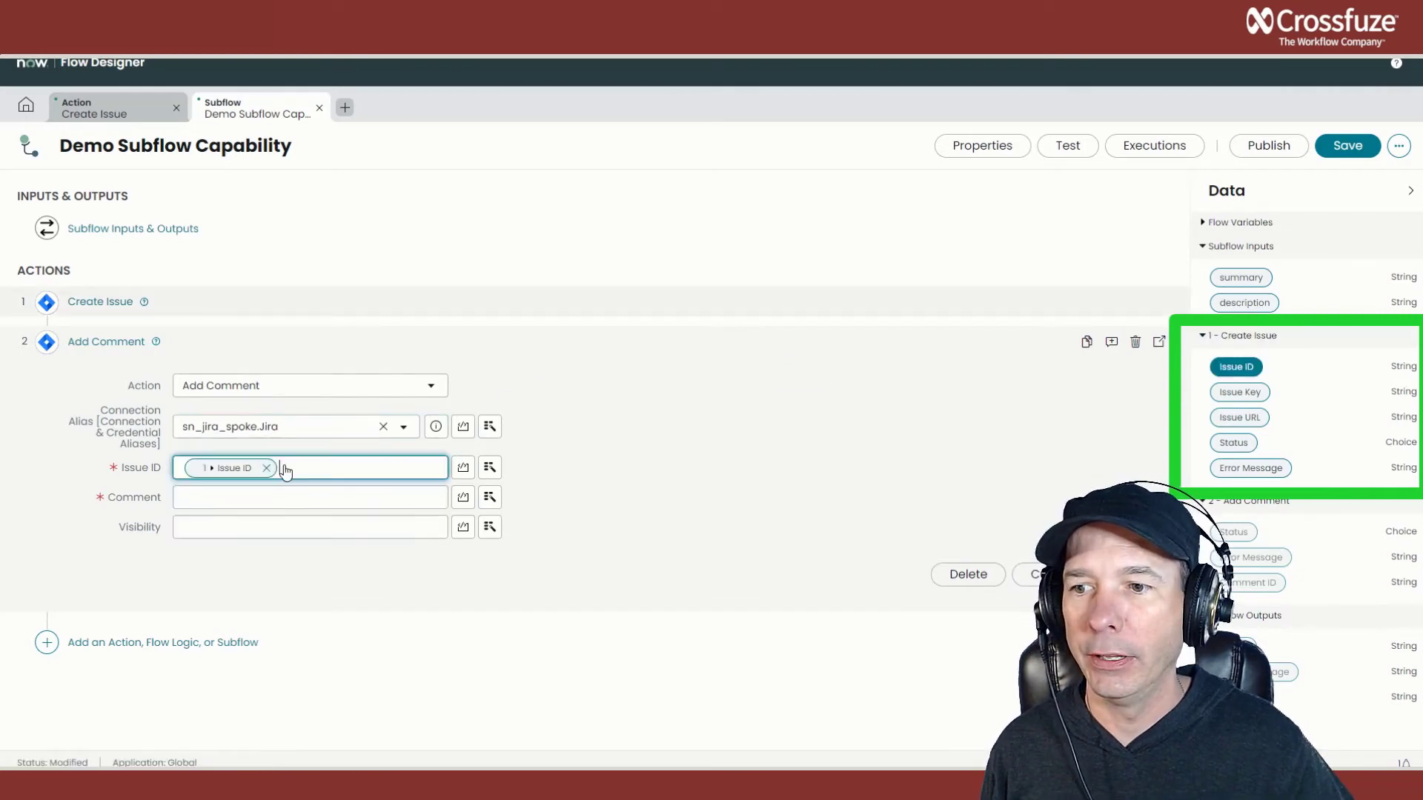
pyautogui.click(369, 499)
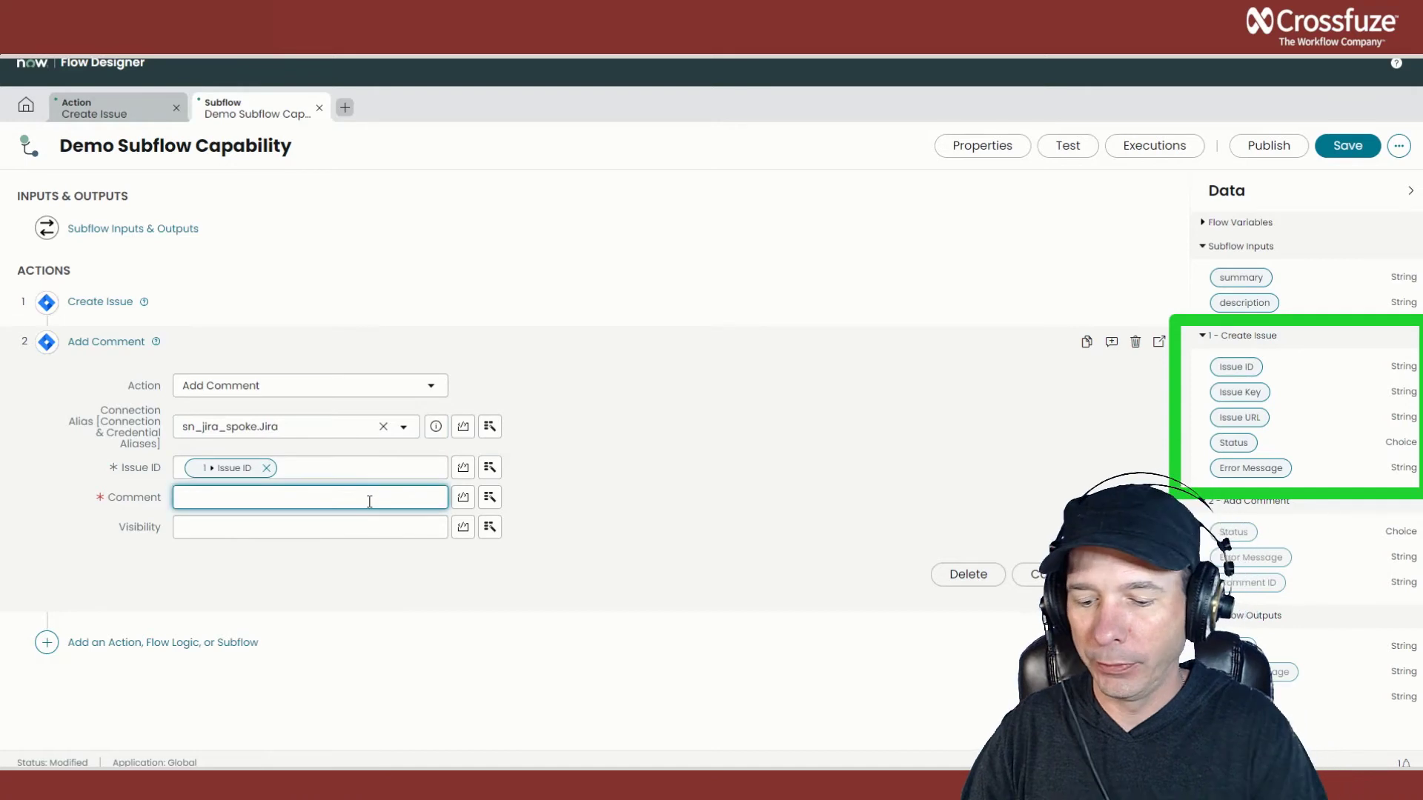
pyautogui.write('This issue ')
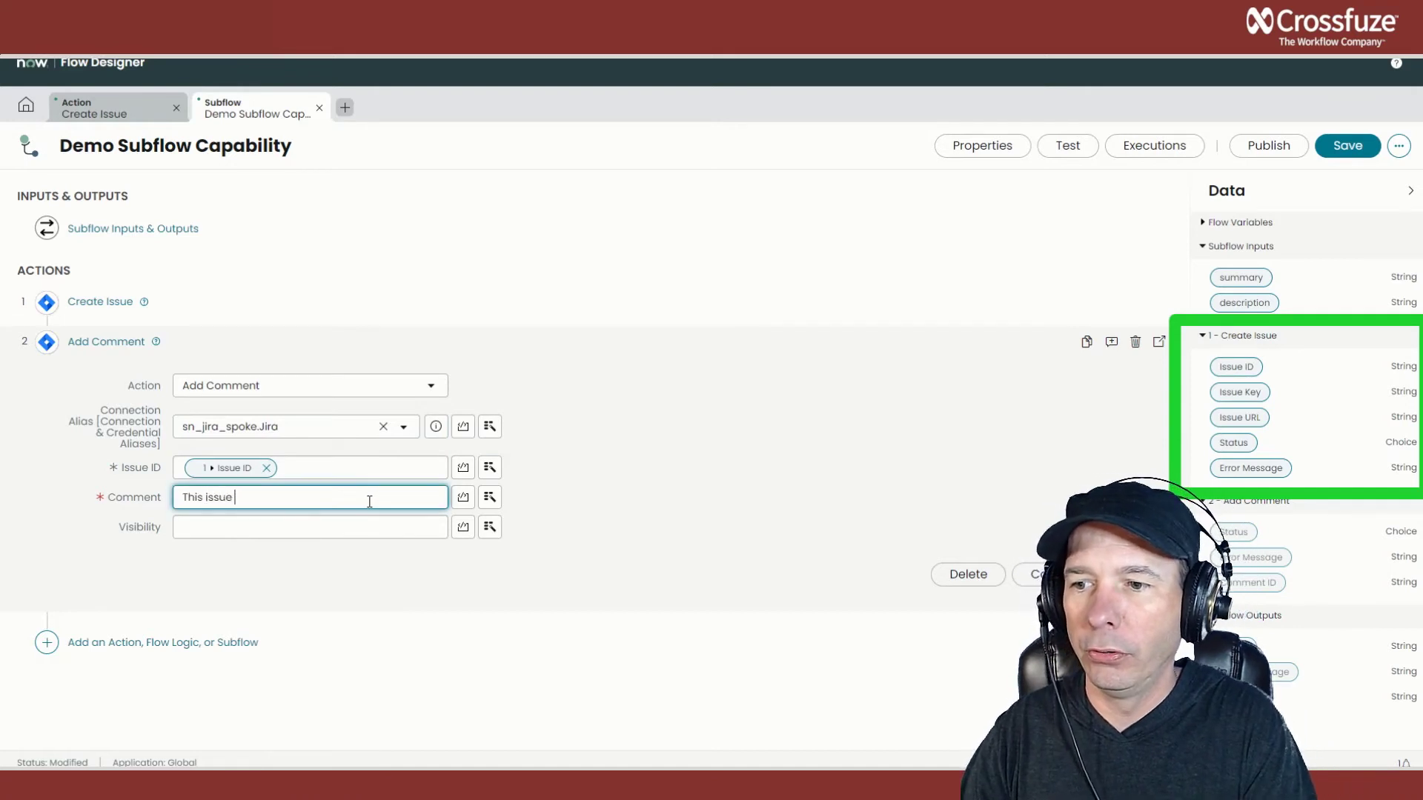
pyautogui.write('w')
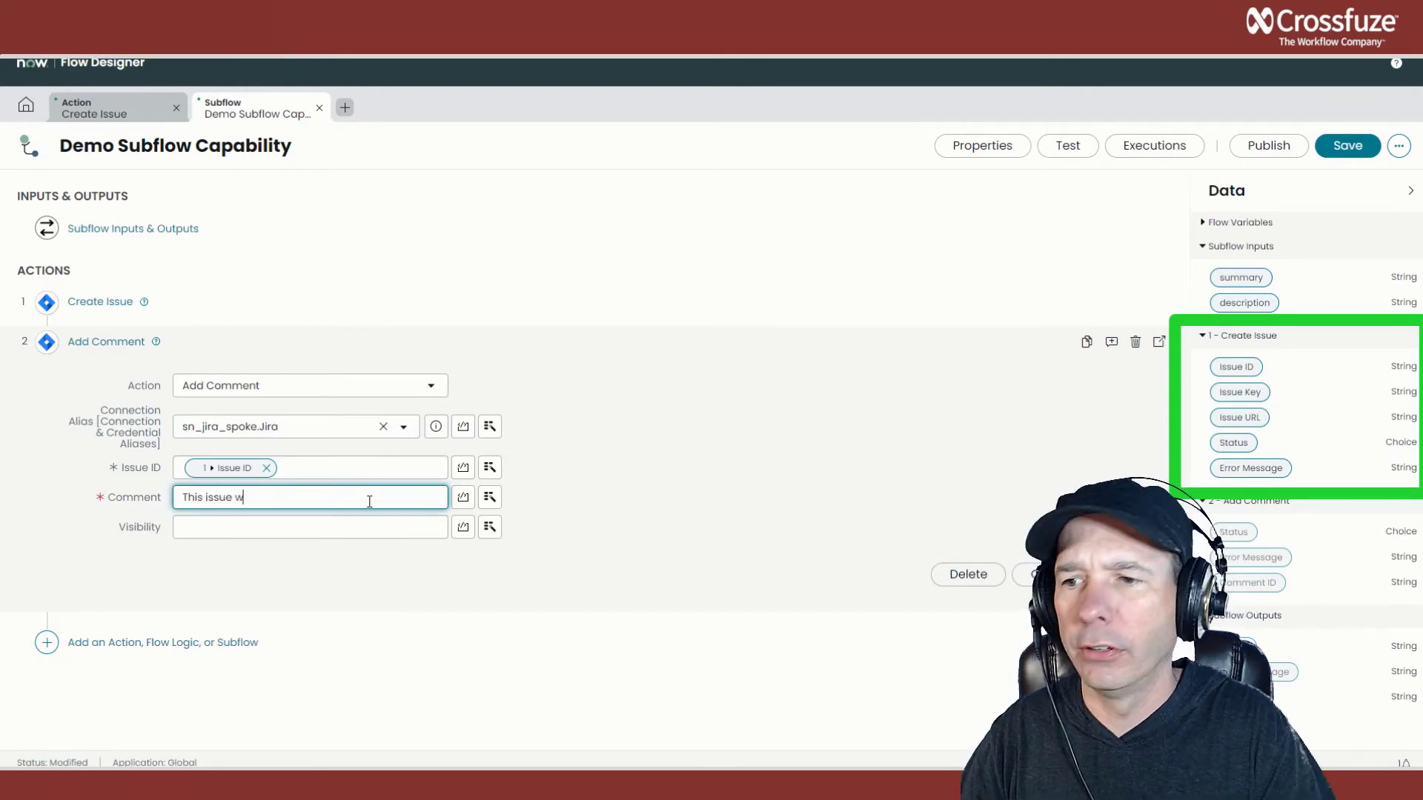
pyautogui.press('BackSpace')
pyautogui.press('BackSpace')
pyautogui.press('BackSpace')
pyautogui.press('BackSpace')
pyautogui.press('BackSpace')
pyautogui.press('BackSpace')
pyautogui.press('BackSpace')
pyautogui.write('task was')
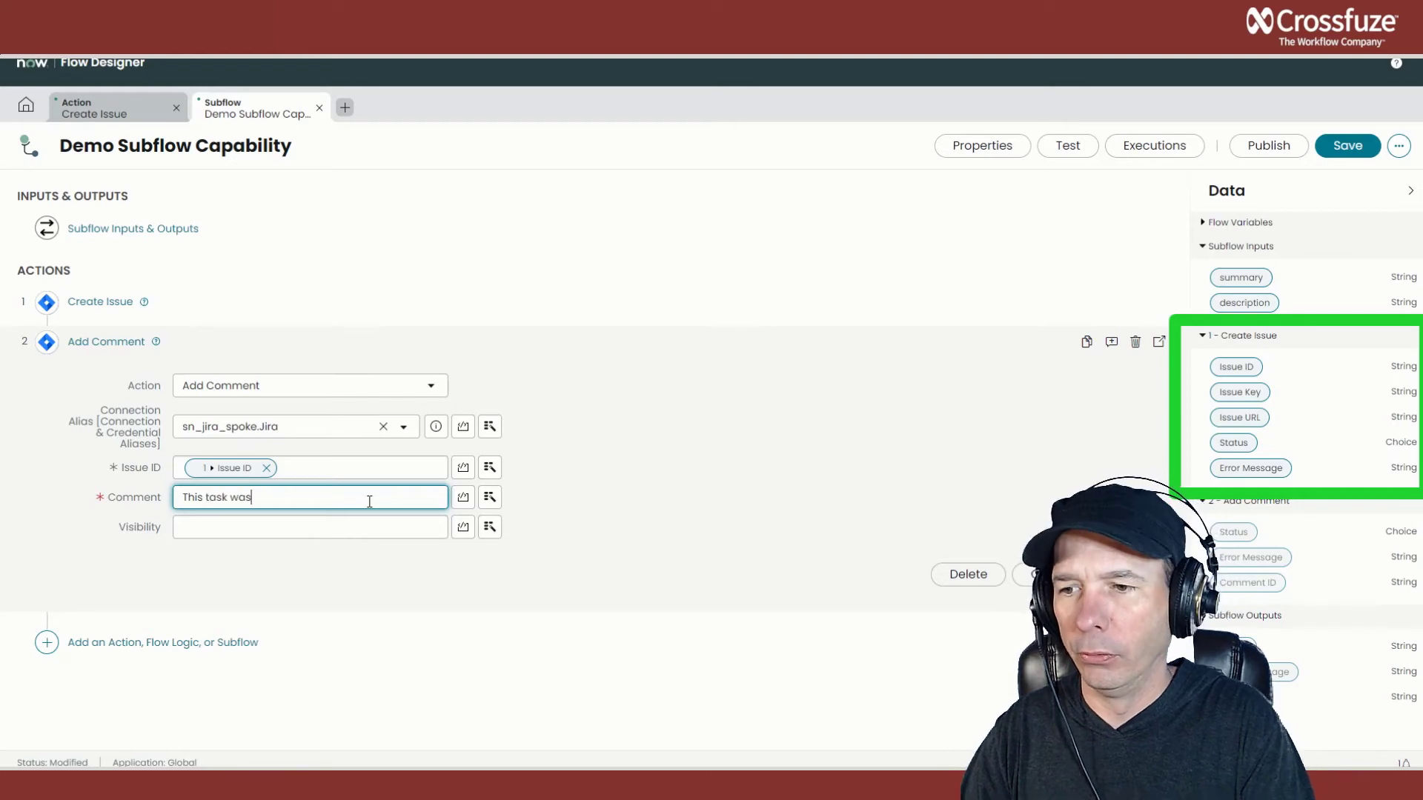
pyautogui.write(' created by ServiceNow')
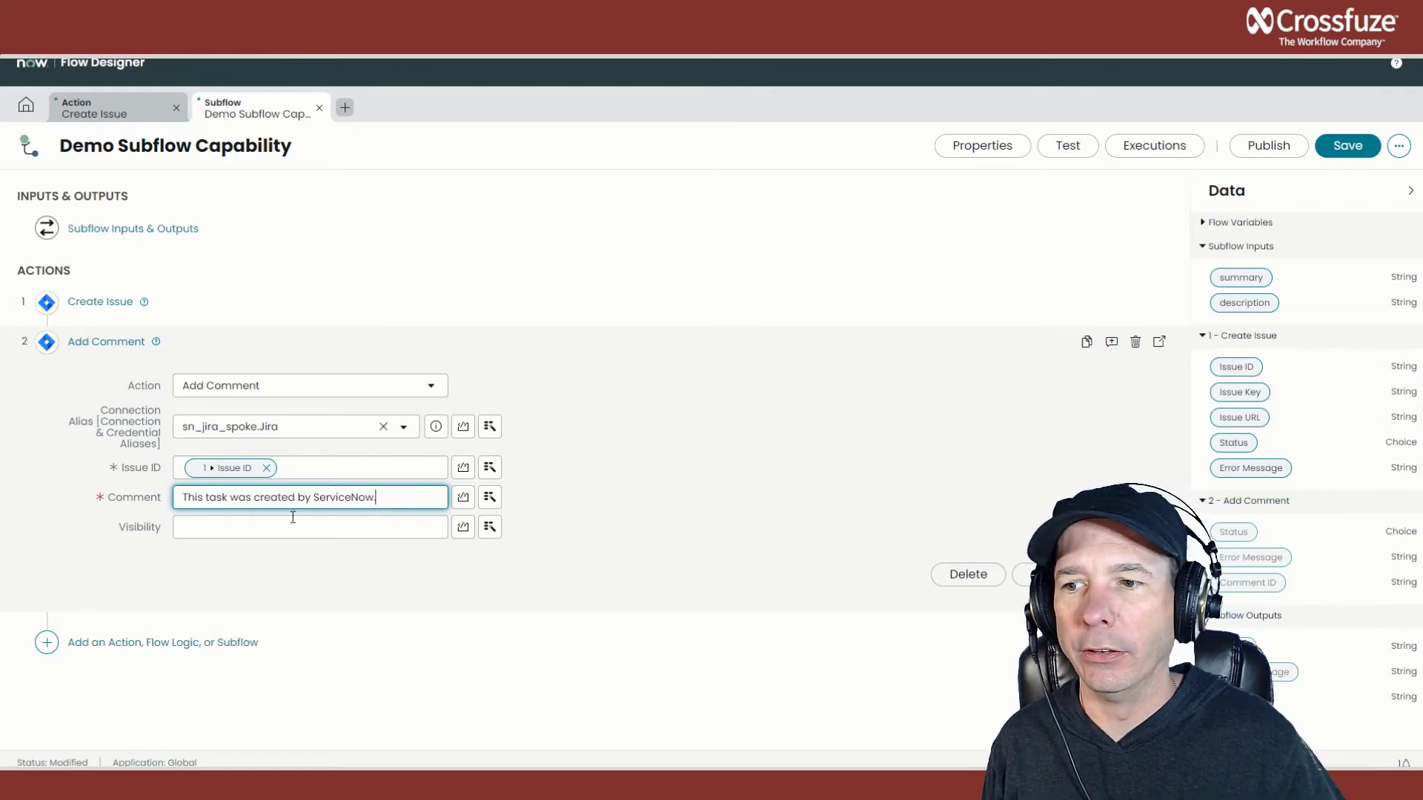
pyautogui.click(106, 341)
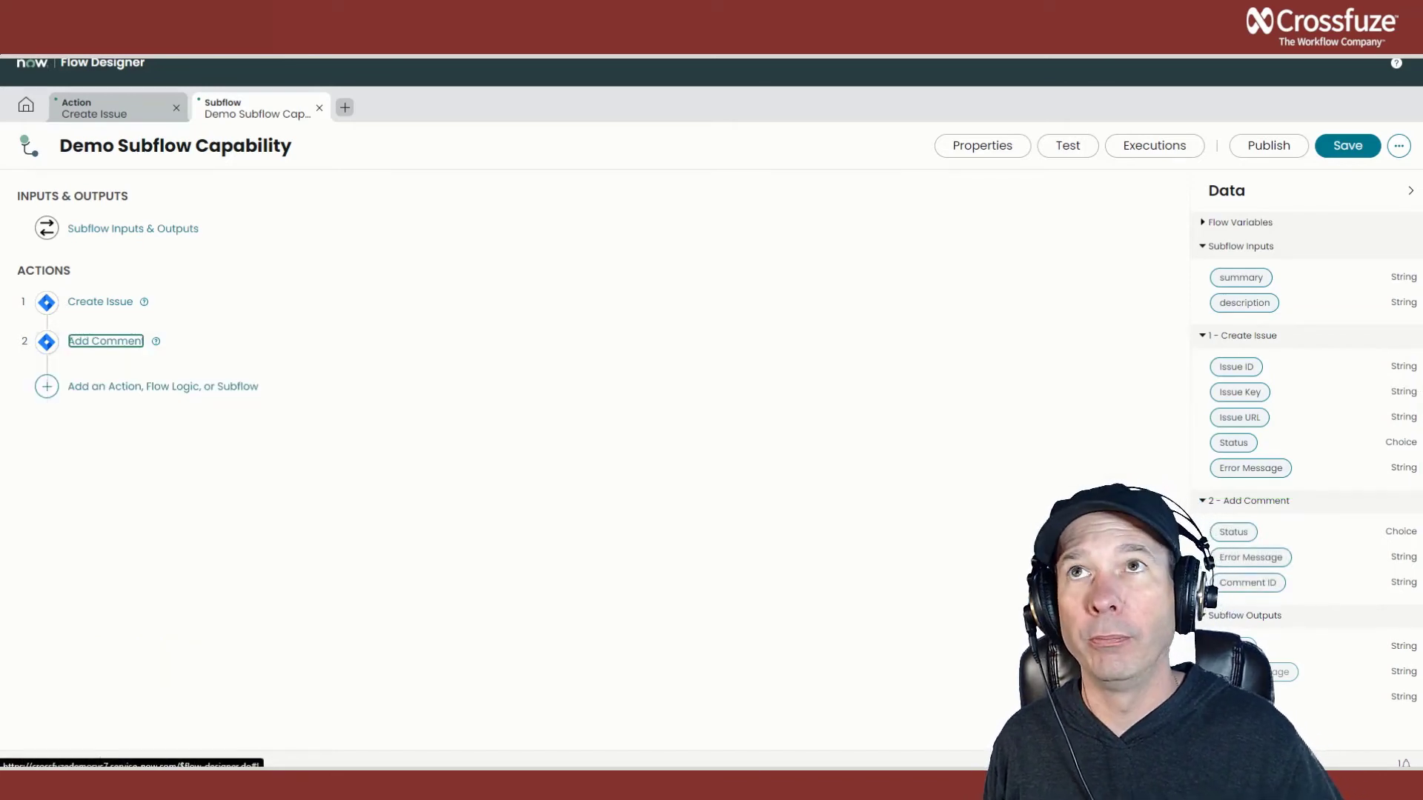
# Step: Add a ServiceNow Core Log action at Info level, with a message of "Issue" followed by the Create Issue action's Issue ID
pyautogui.click(48, 388)
pyautogui.click(120, 386)
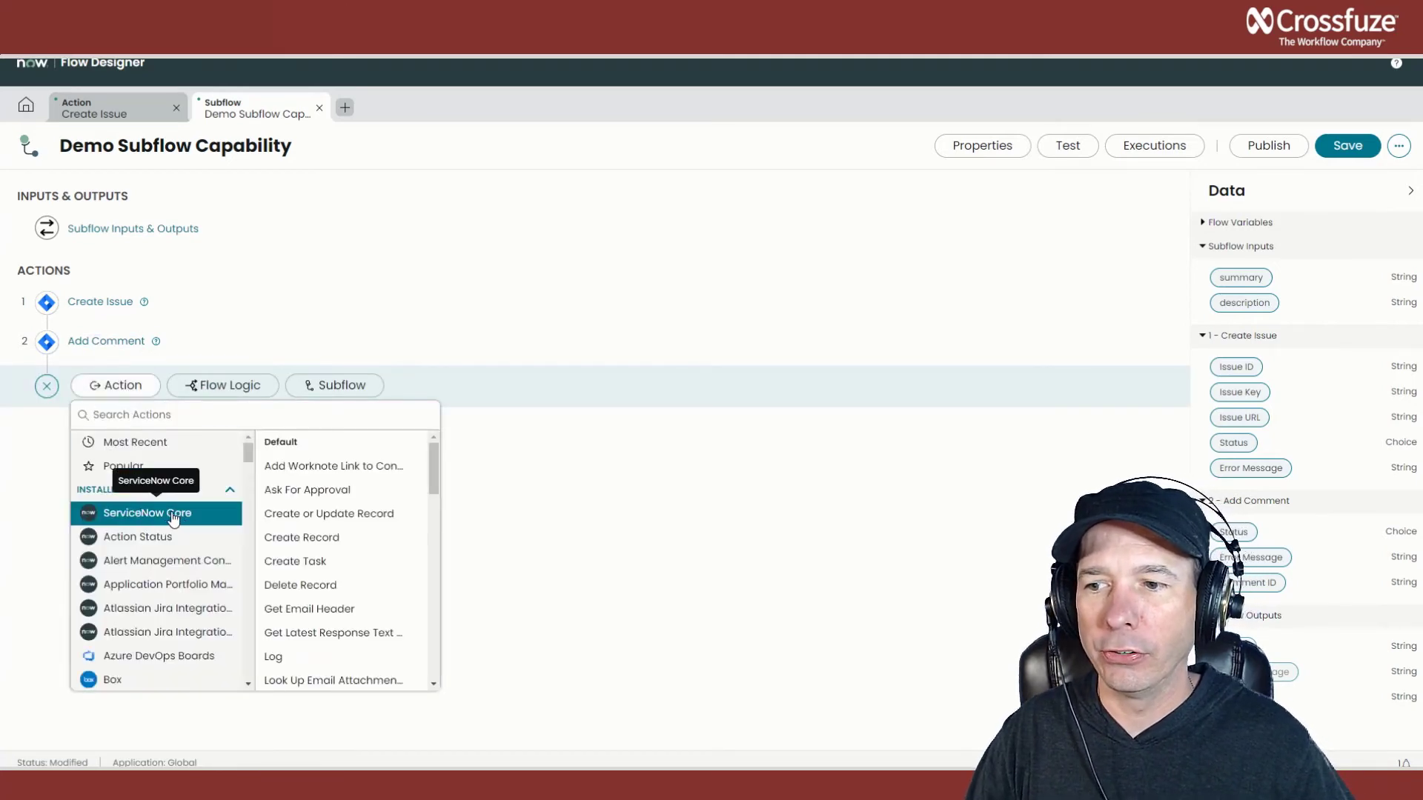
pyautogui.click(295, 657)
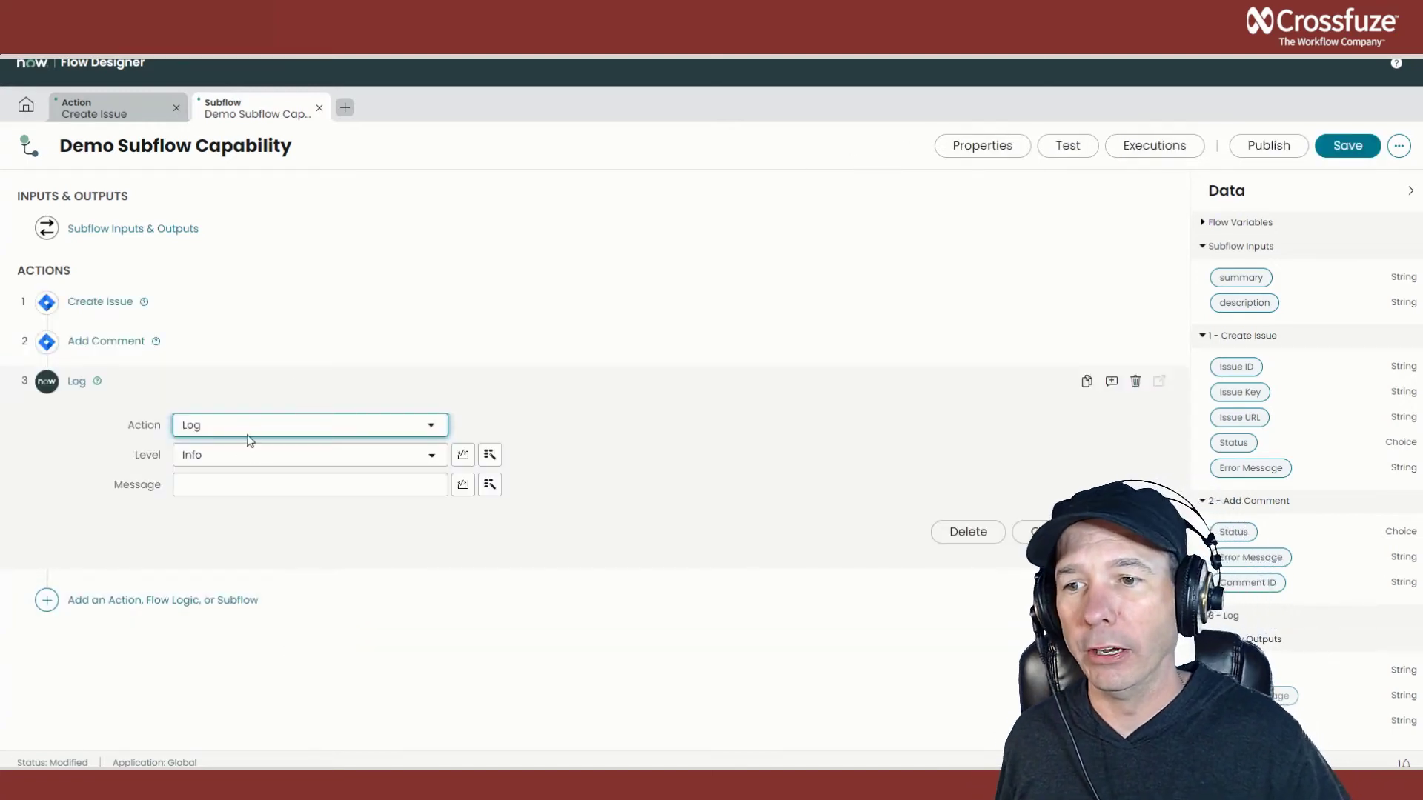
pyautogui.click(252, 462)
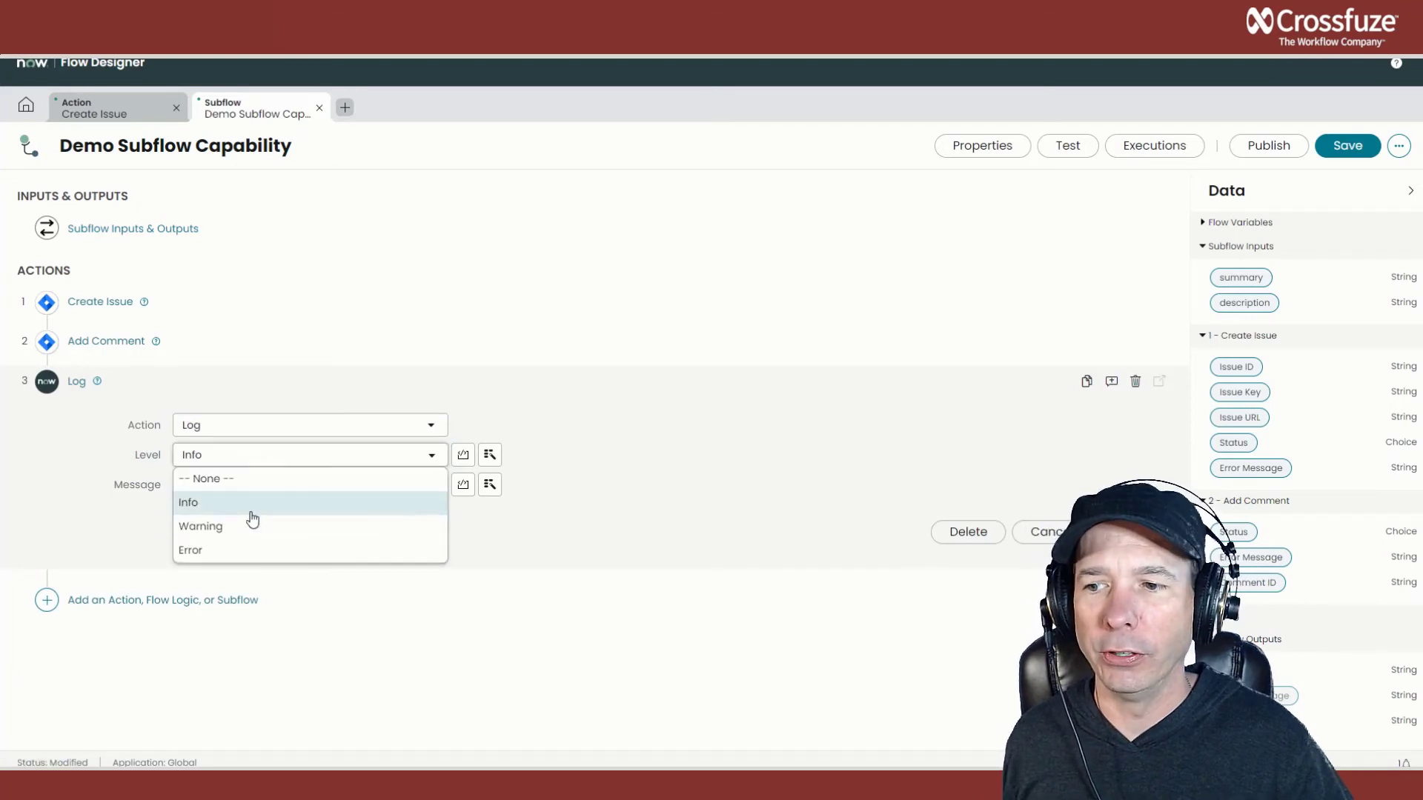
pyautogui.click(130, 523)
pyautogui.click(224, 487)
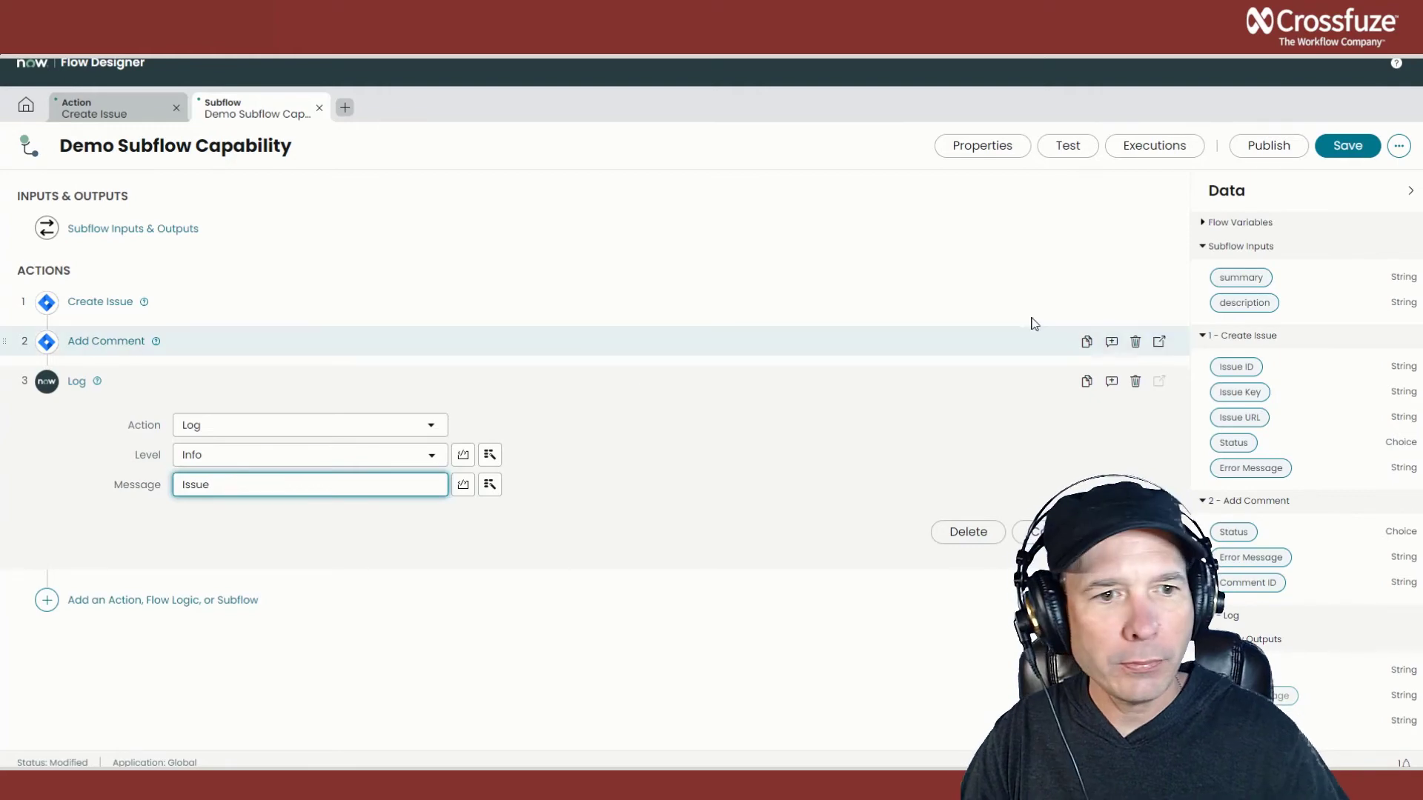
pyautogui.moveTo(1242, 378); pyautogui.dragTo(336, 499)
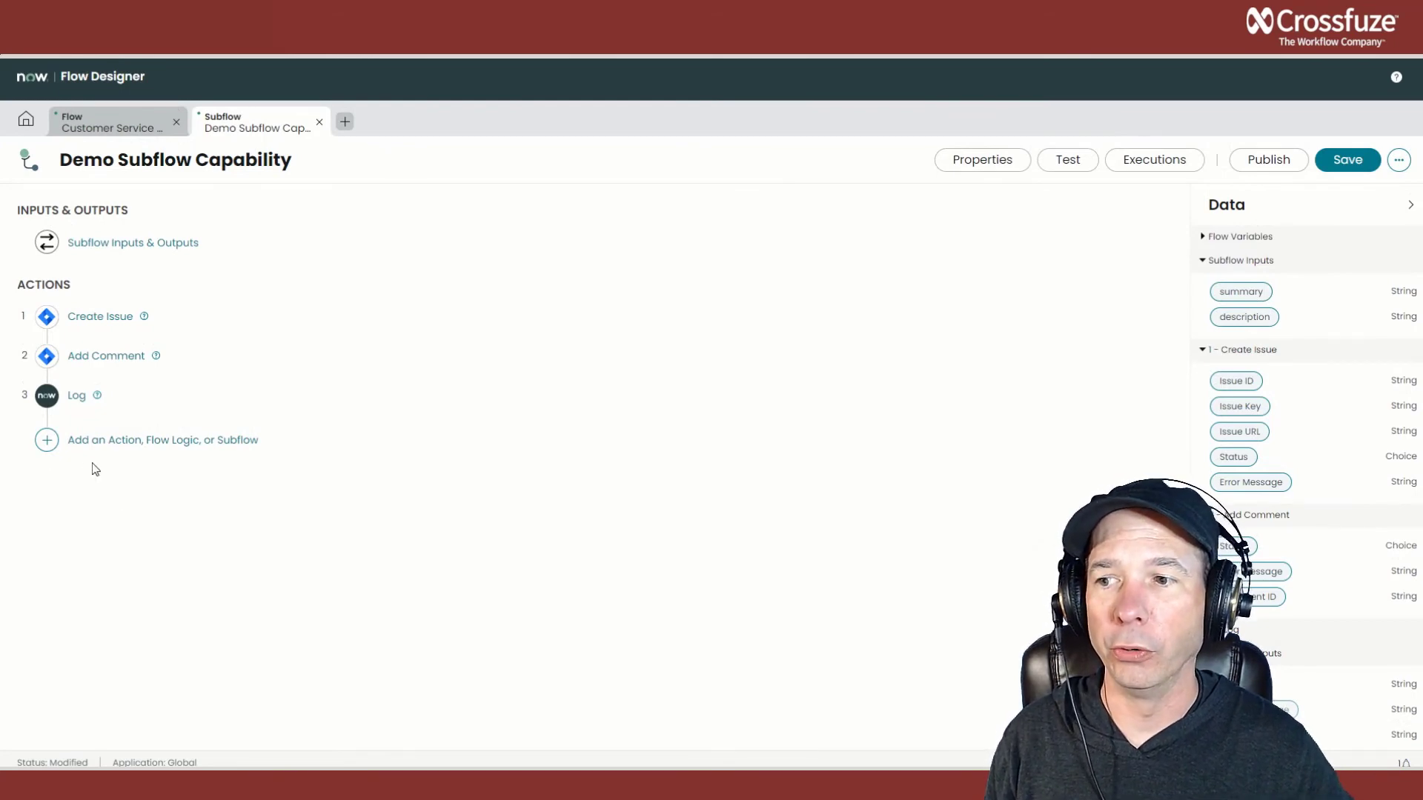
# Step: Review the subflow's defined outputs and add Assign Subflow Outputs flow logic after the Log action
pyautogui.click(181, 244)
pyautogui.click(133, 498)
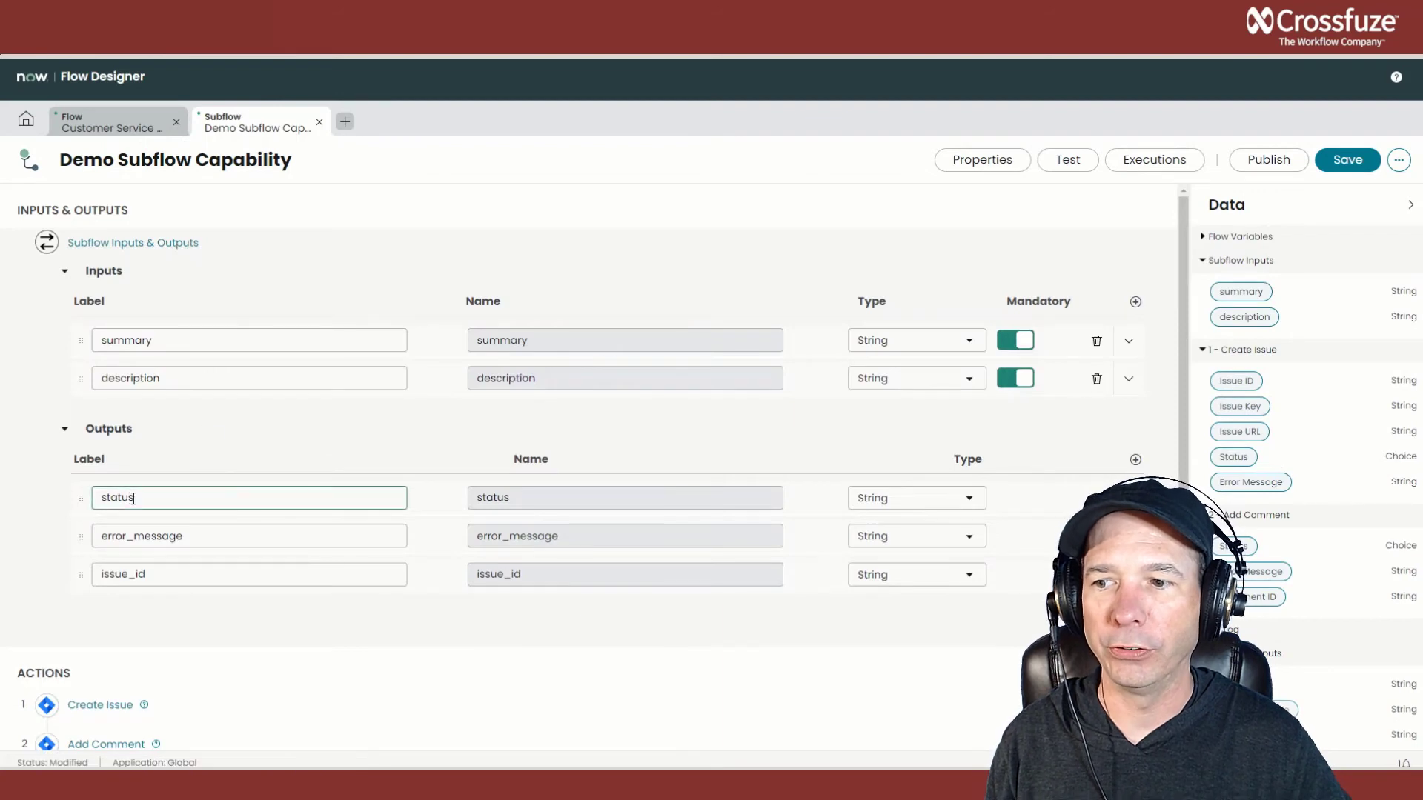
pyautogui.click(141, 535)
pyautogui.click(141, 575)
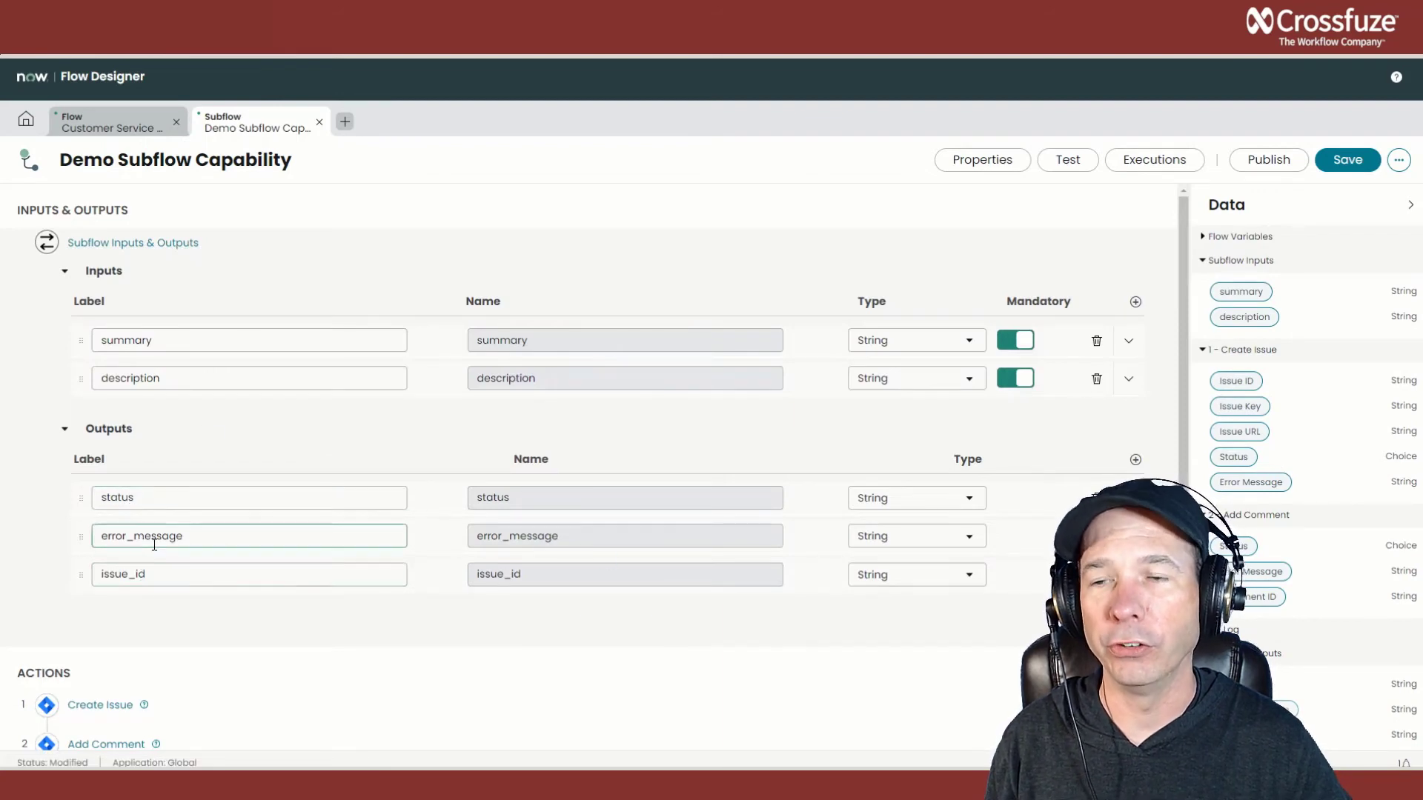
pyautogui.click(1134, 621)
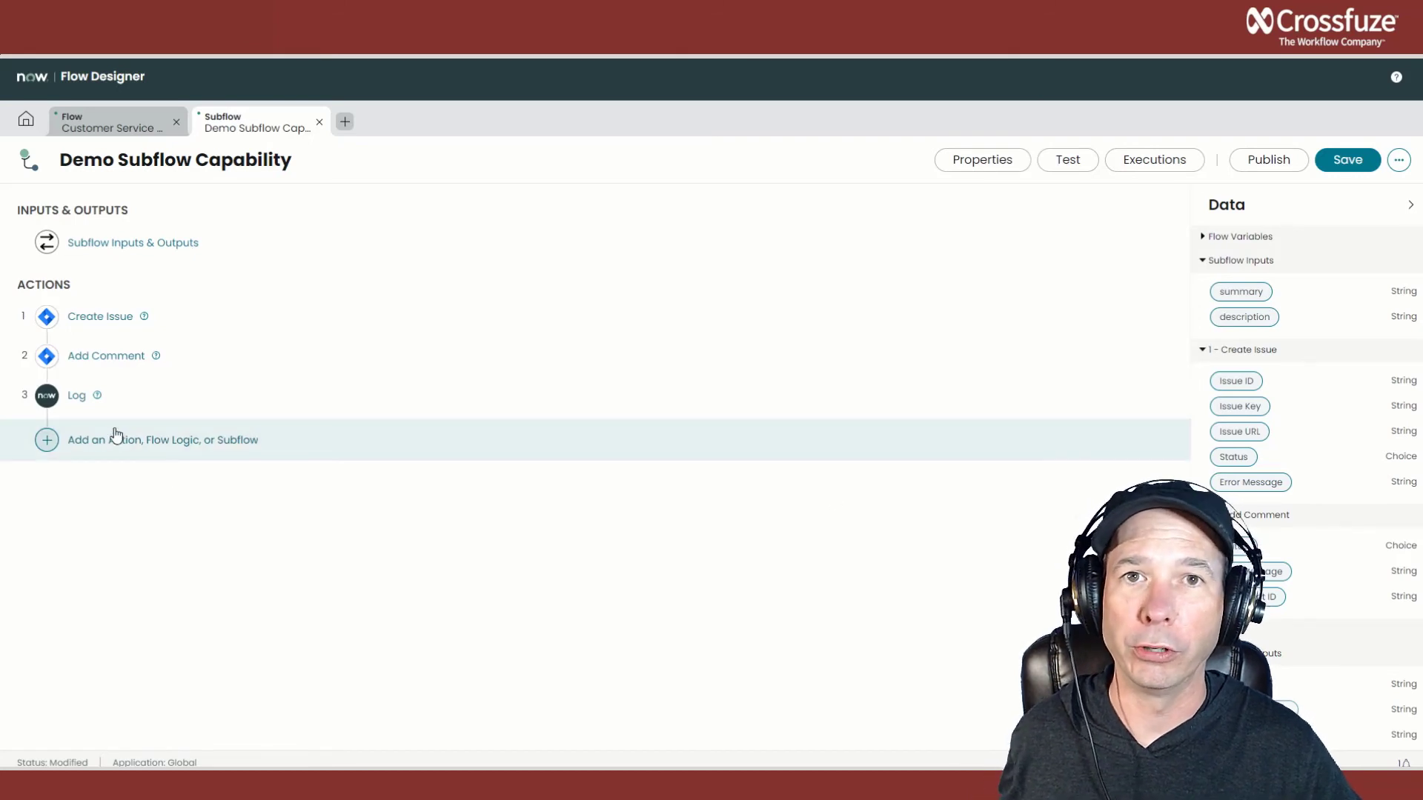
pyautogui.click(47, 441)
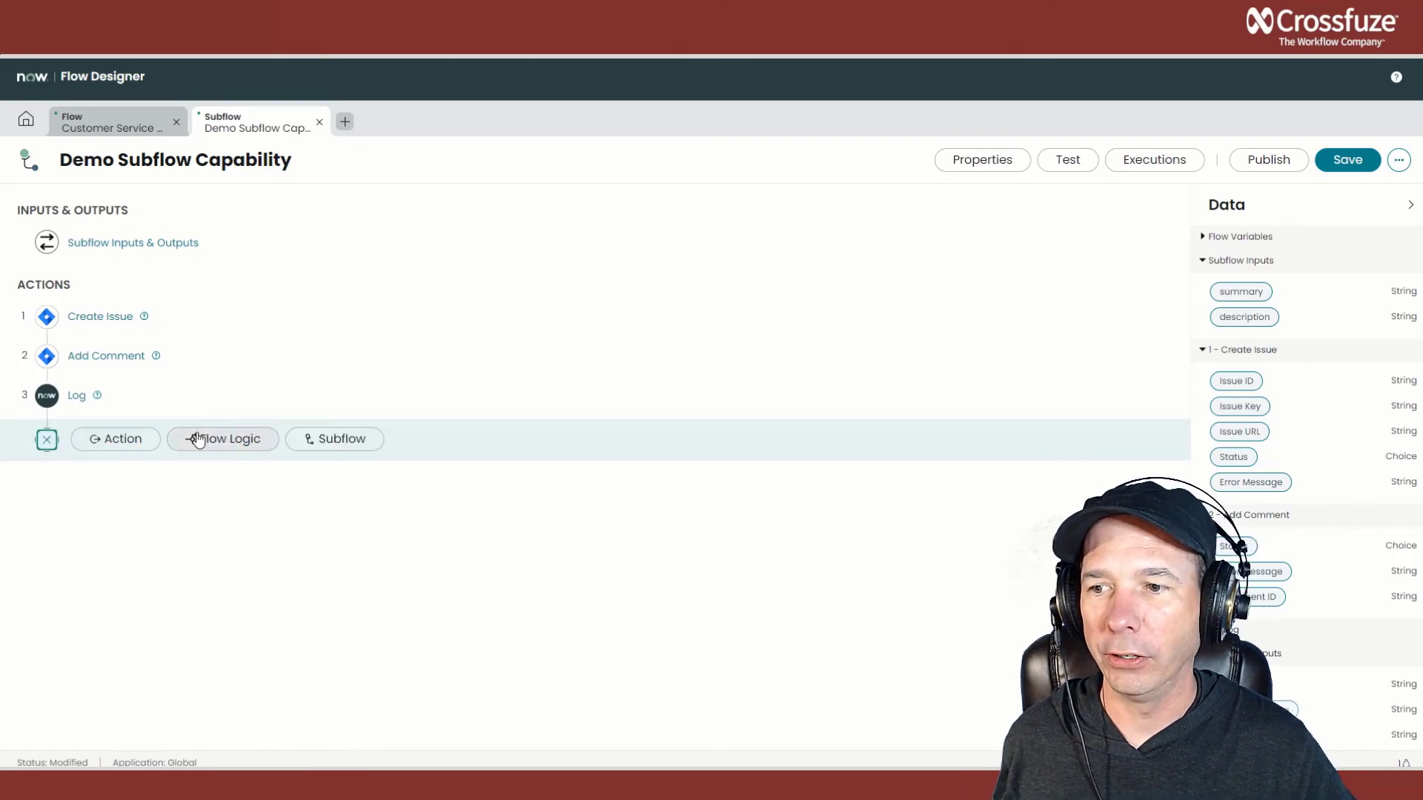
pyautogui.click(197, 438)
pyautogui.scroll(-3, 266, 581)
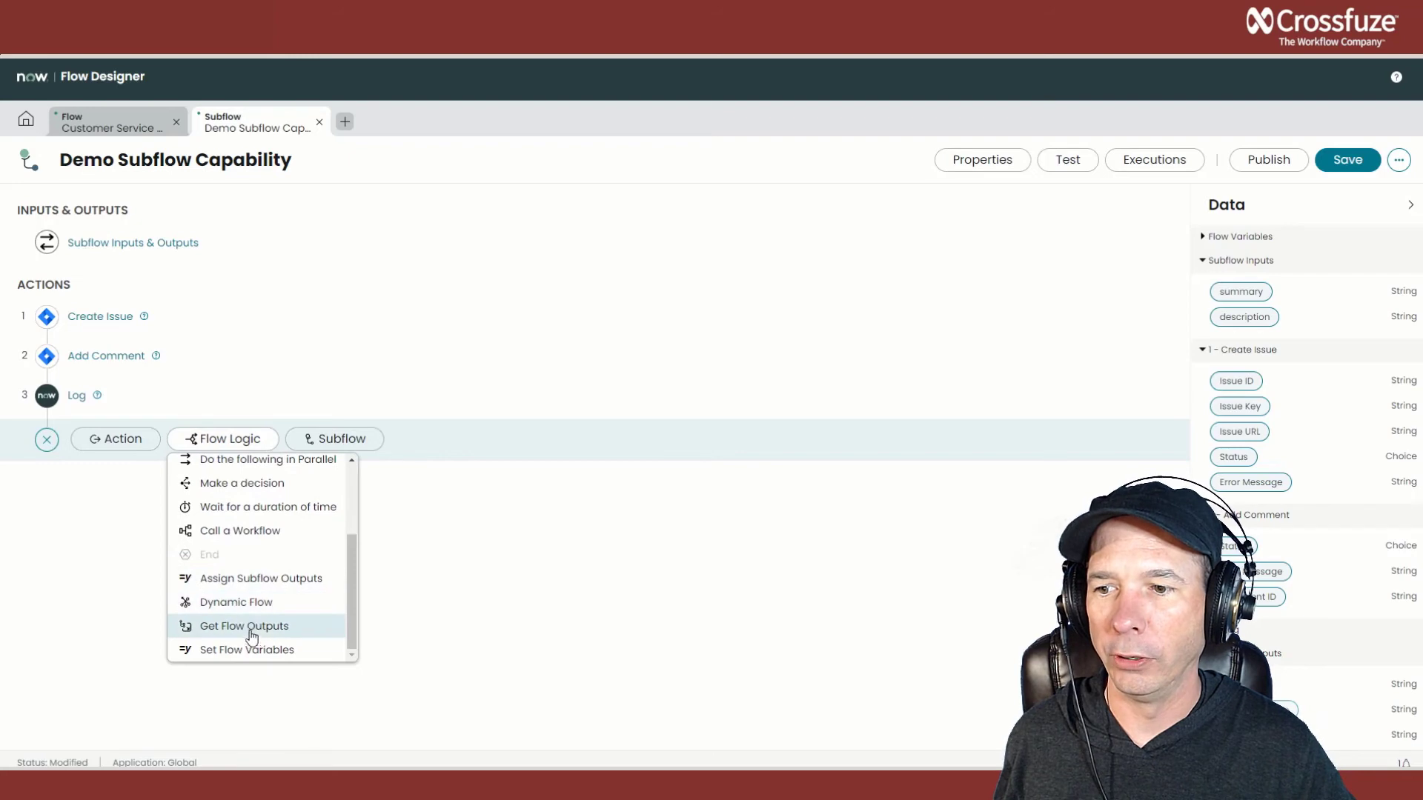
pyautogui.click(254, 583)
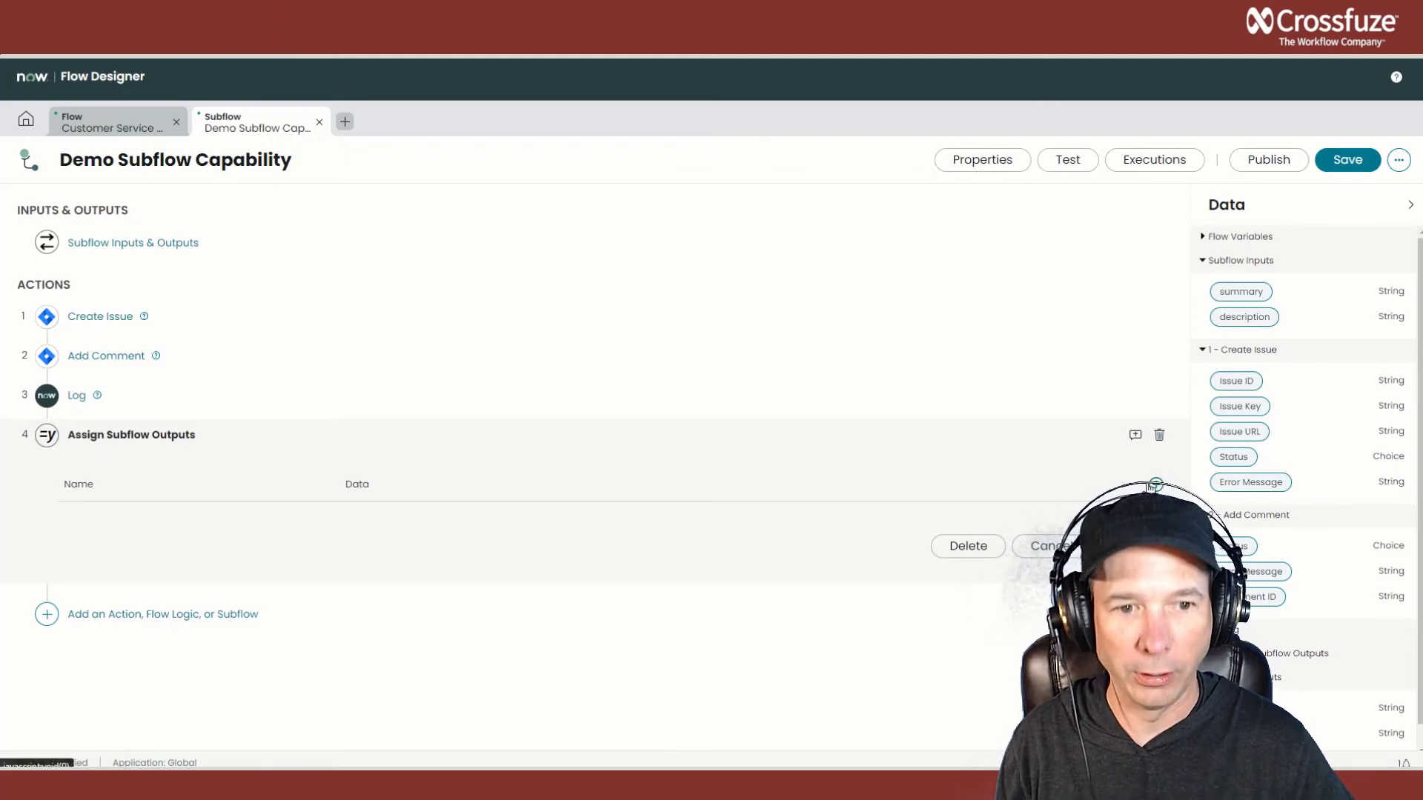
# Step: Assign the Create Issue action's Status, Error Message and Issue ID to the subflow outputs status, error_message and issue_id
pyautogui.click(1156, 483)
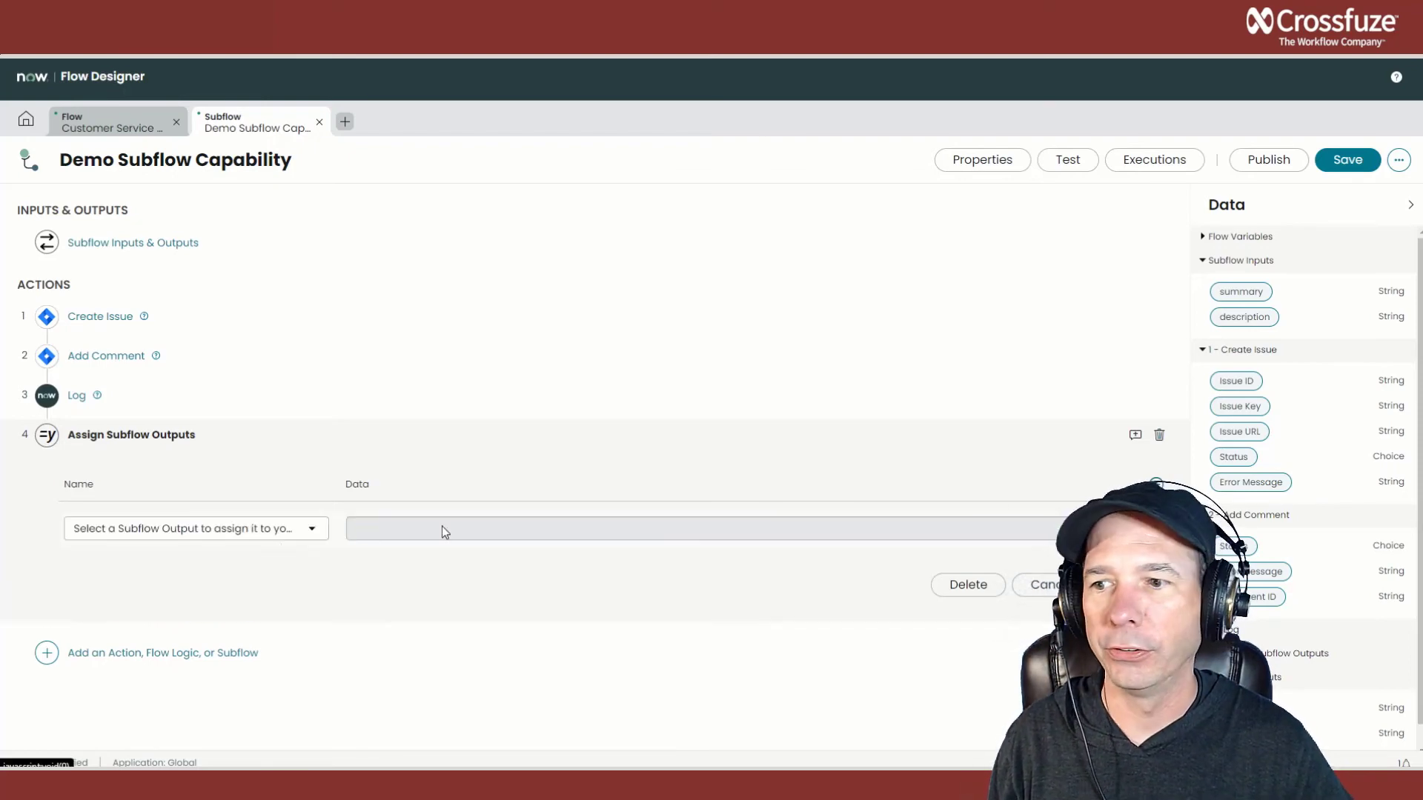
pyautogui.click(256, 534)
pyautogui.click(111, 584)
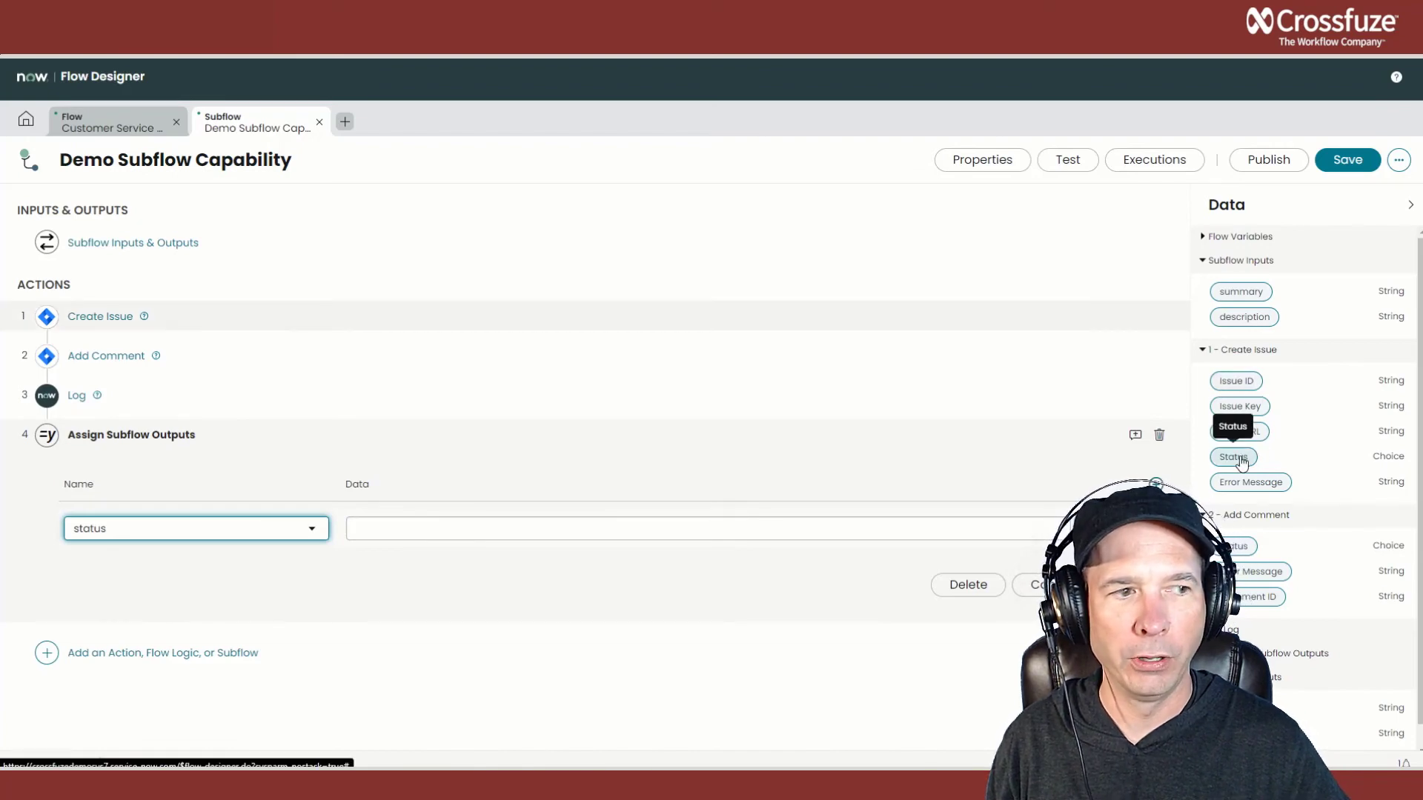
pyautogui.click(1240, 459)
pyautogui.moveTo(1241, 459); pyautogui.dragTo(695, 537)
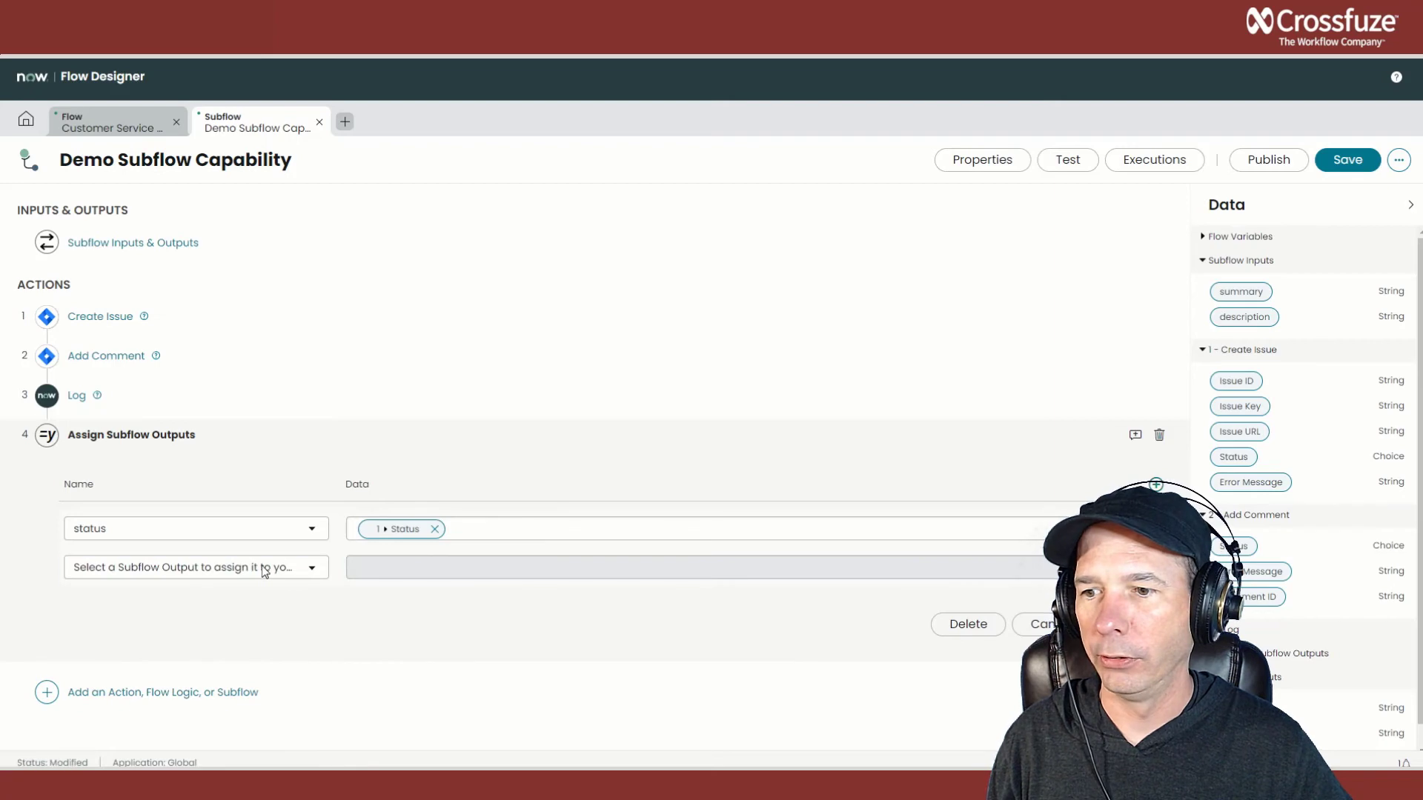
pyautogui.click(261, 567)
pyautogui.click(198, 622)
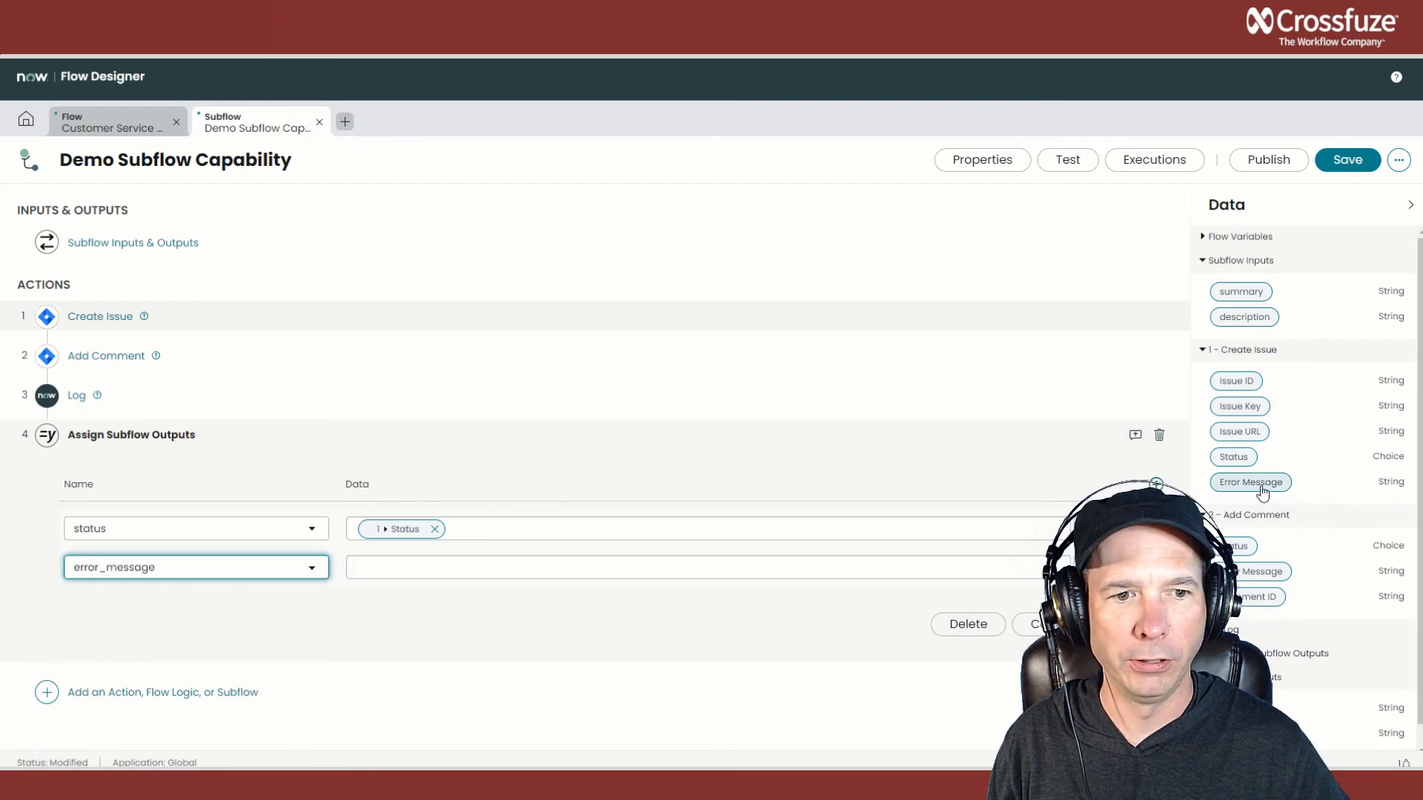
pyautogui.moveTo(1271, 486); pyautogui.dragTo(581, 575)
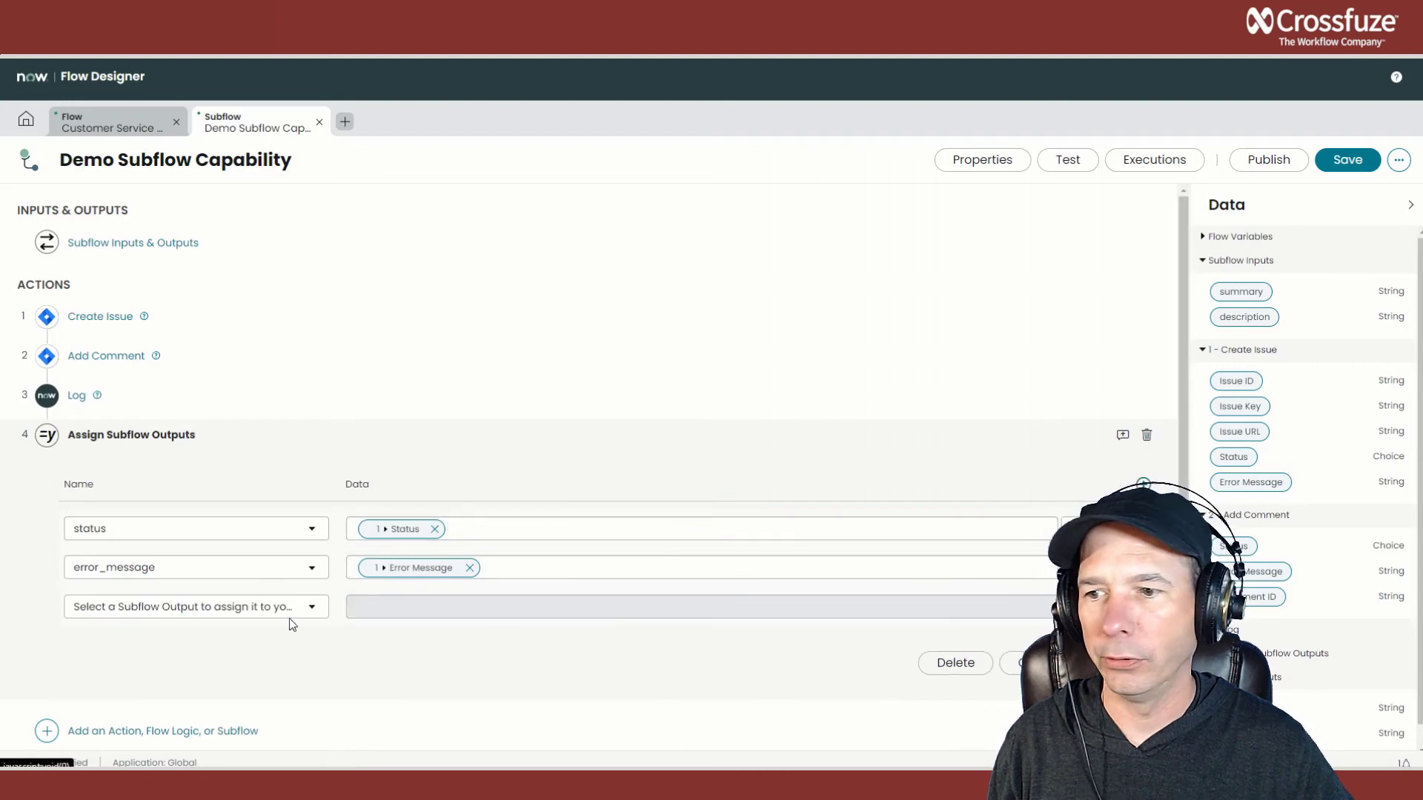
pyautogui.click(140, 607)
pyautogui.click(127, 676)
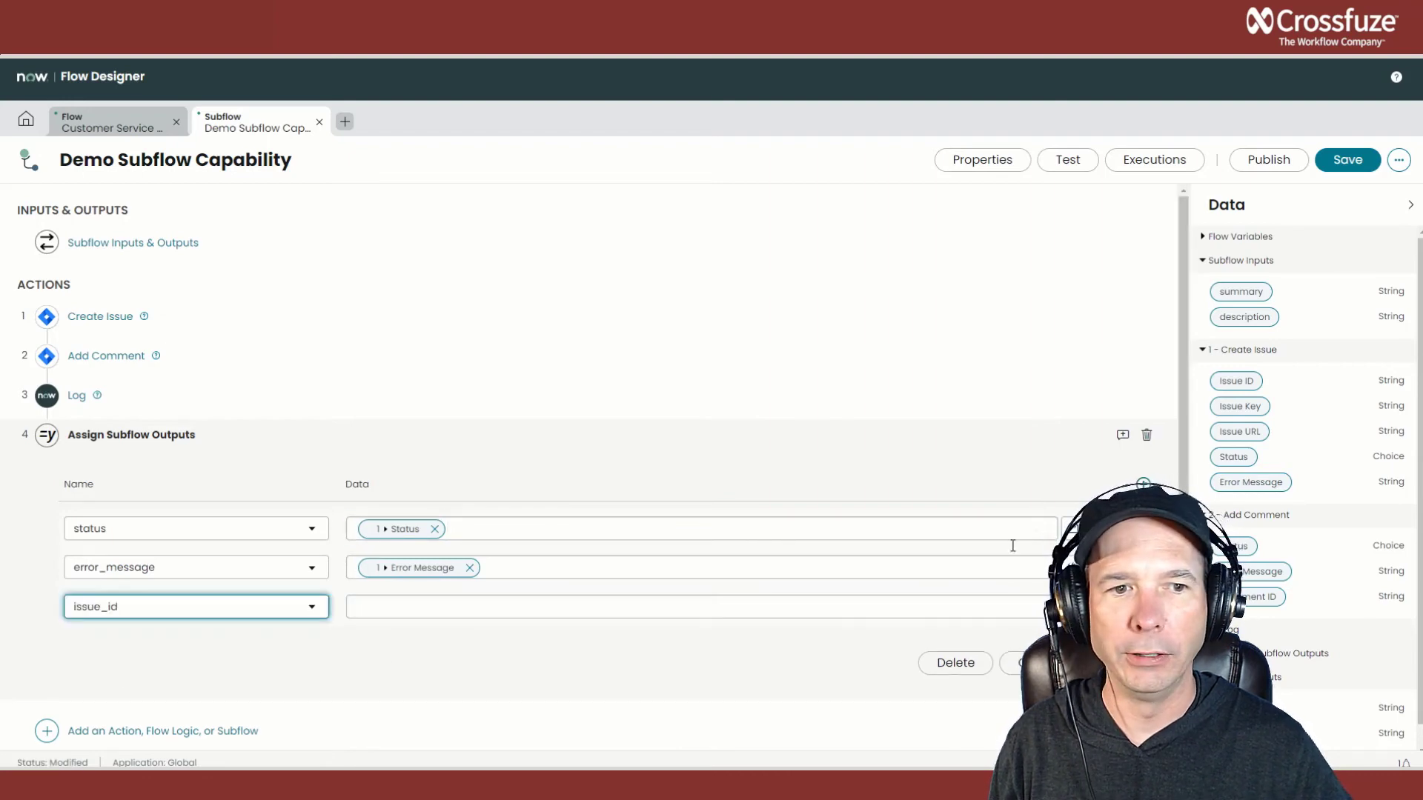
pyautogui.moveTo(1237, 383); pyautogui.dragTo(526, 609)
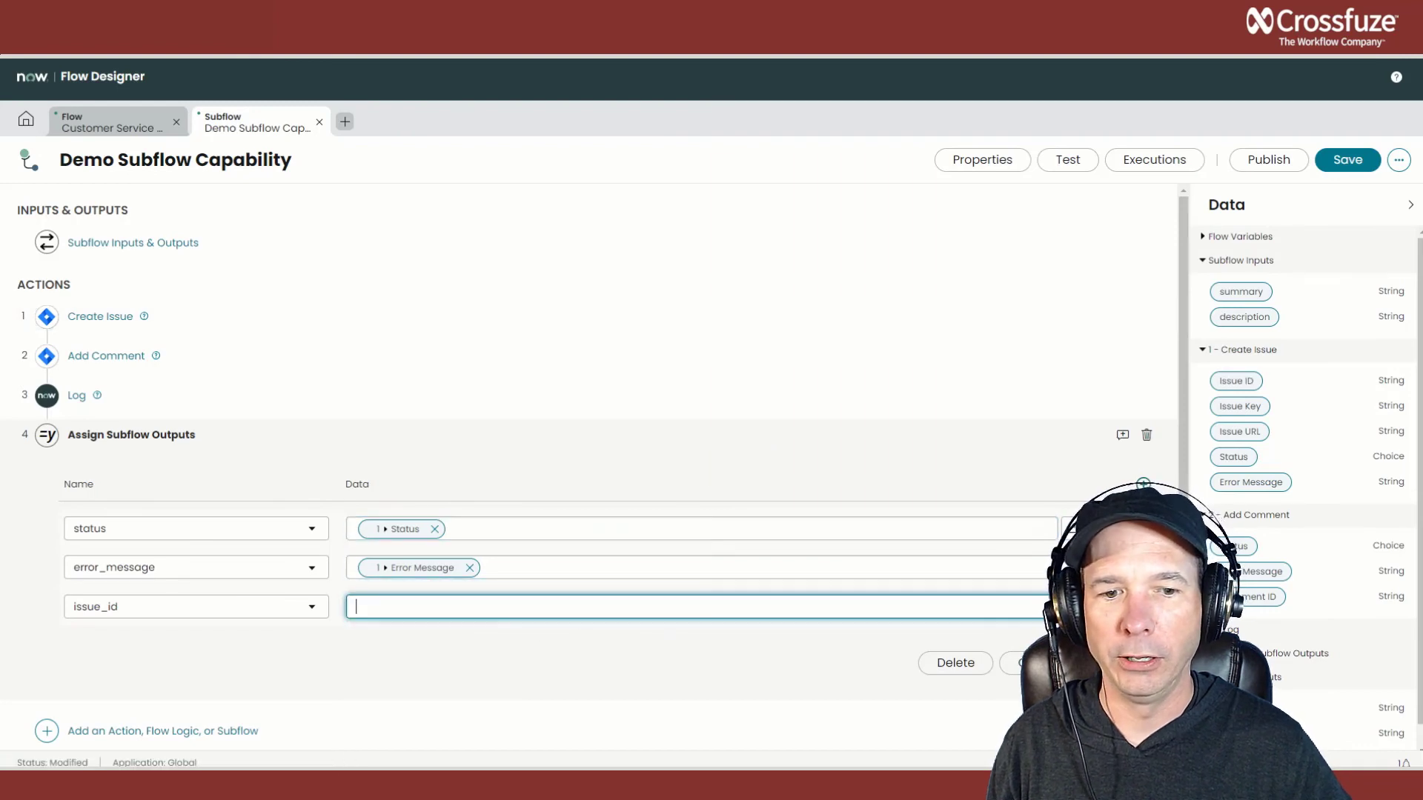
pyautogui.click(637, 435)
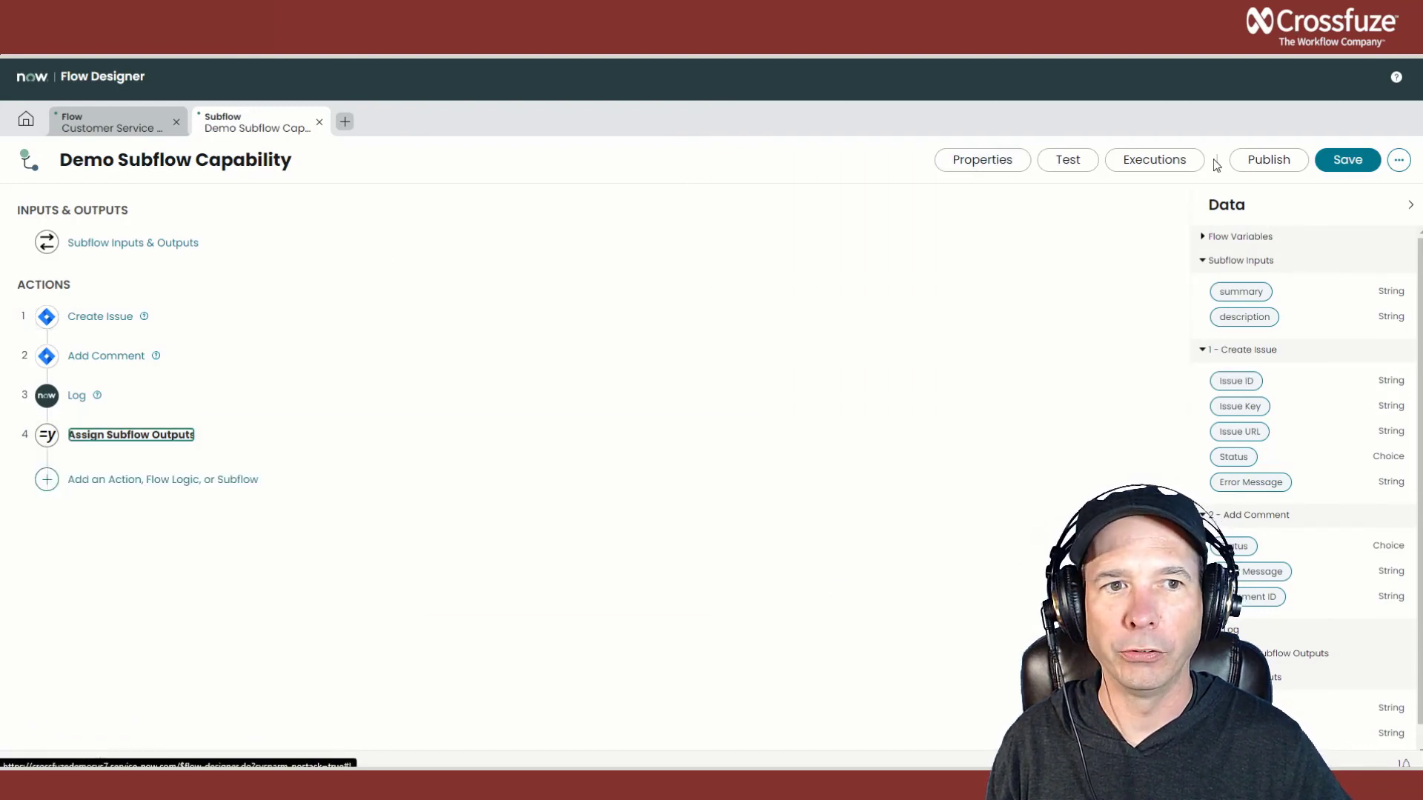
# Step: Save the subflow and run a test with "testing subflow capability with Jira" as both summary and description
pyautogui.click(1346, 160)
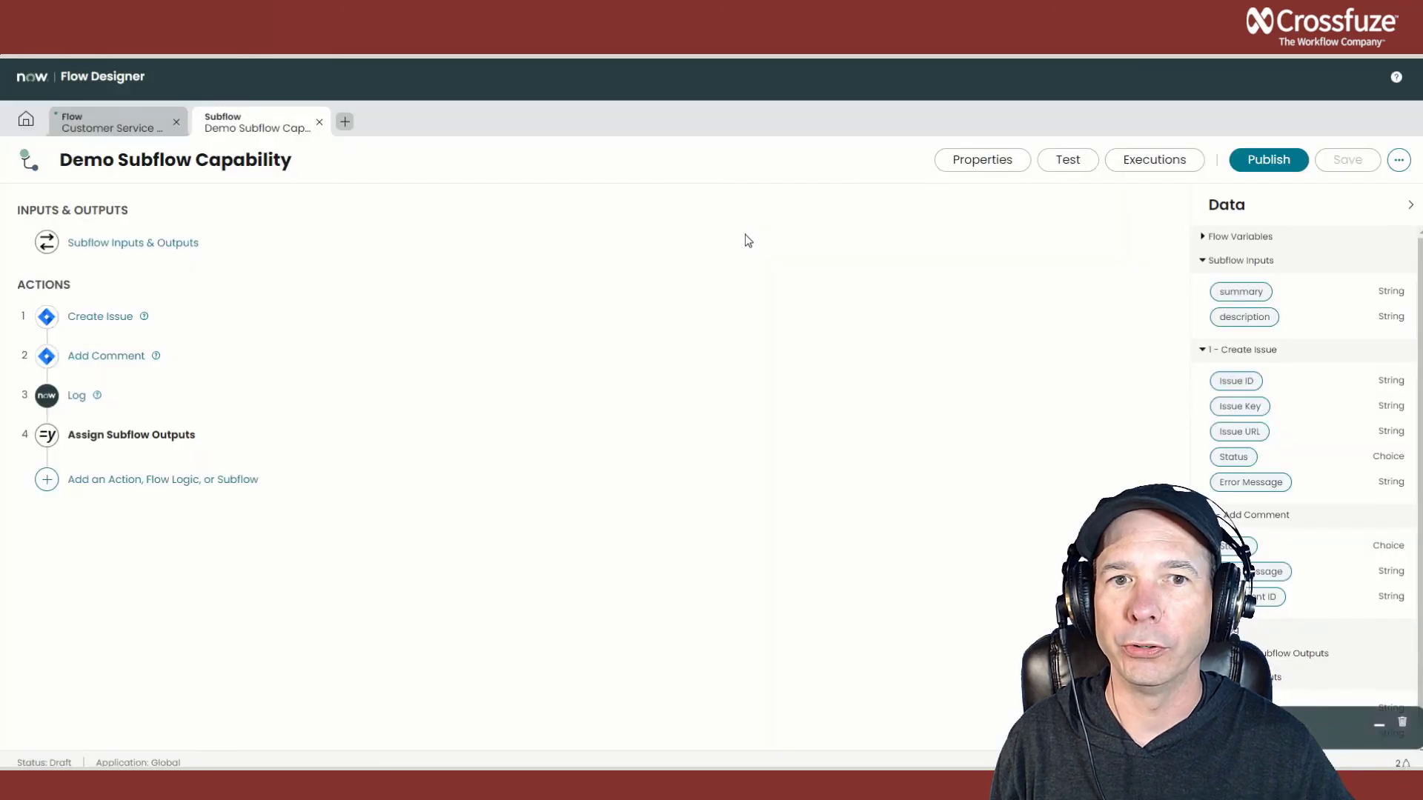
pyautogui.click(1077, 163)
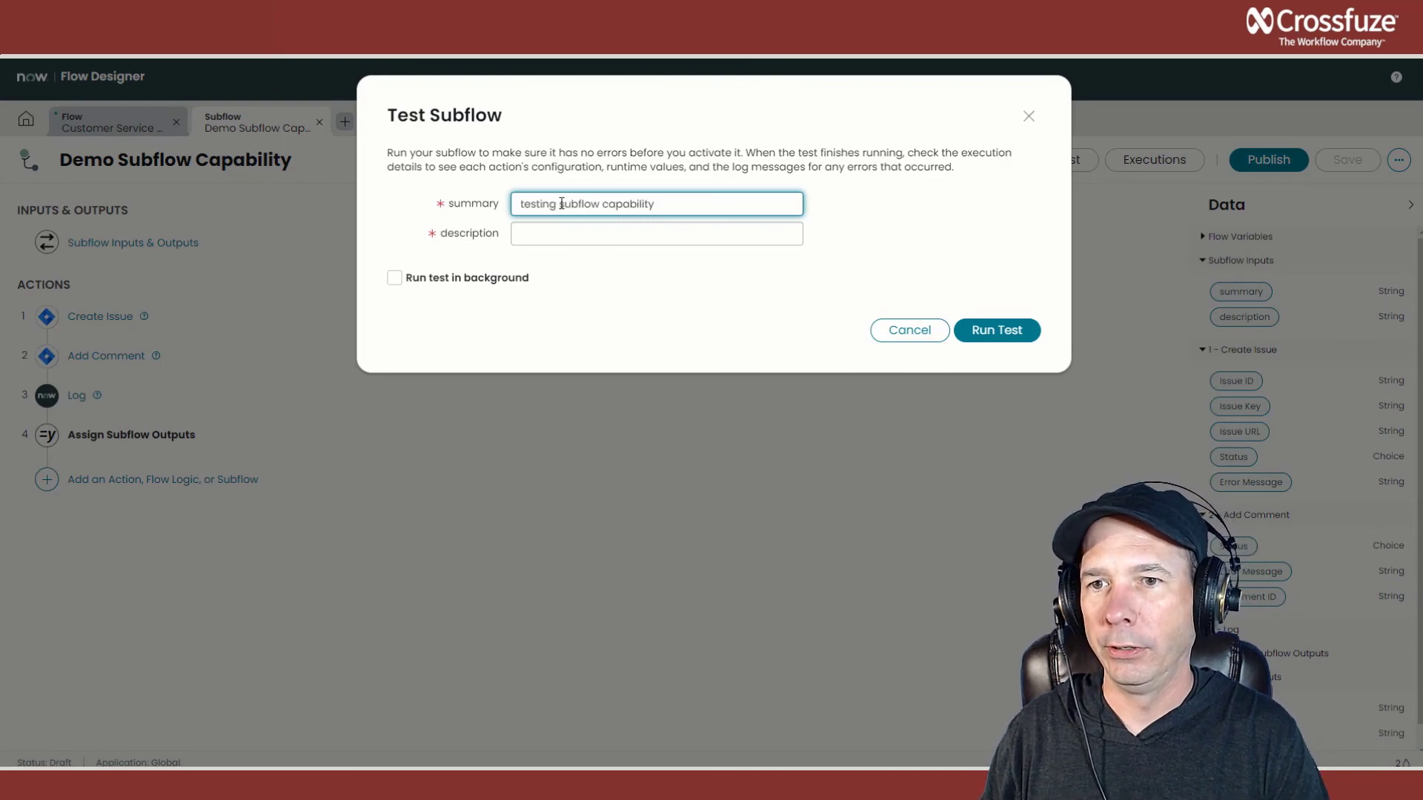
pyautogui.hotkey('ctrl', 'a')
pyautogui.hotkey('ctrl', 'c')
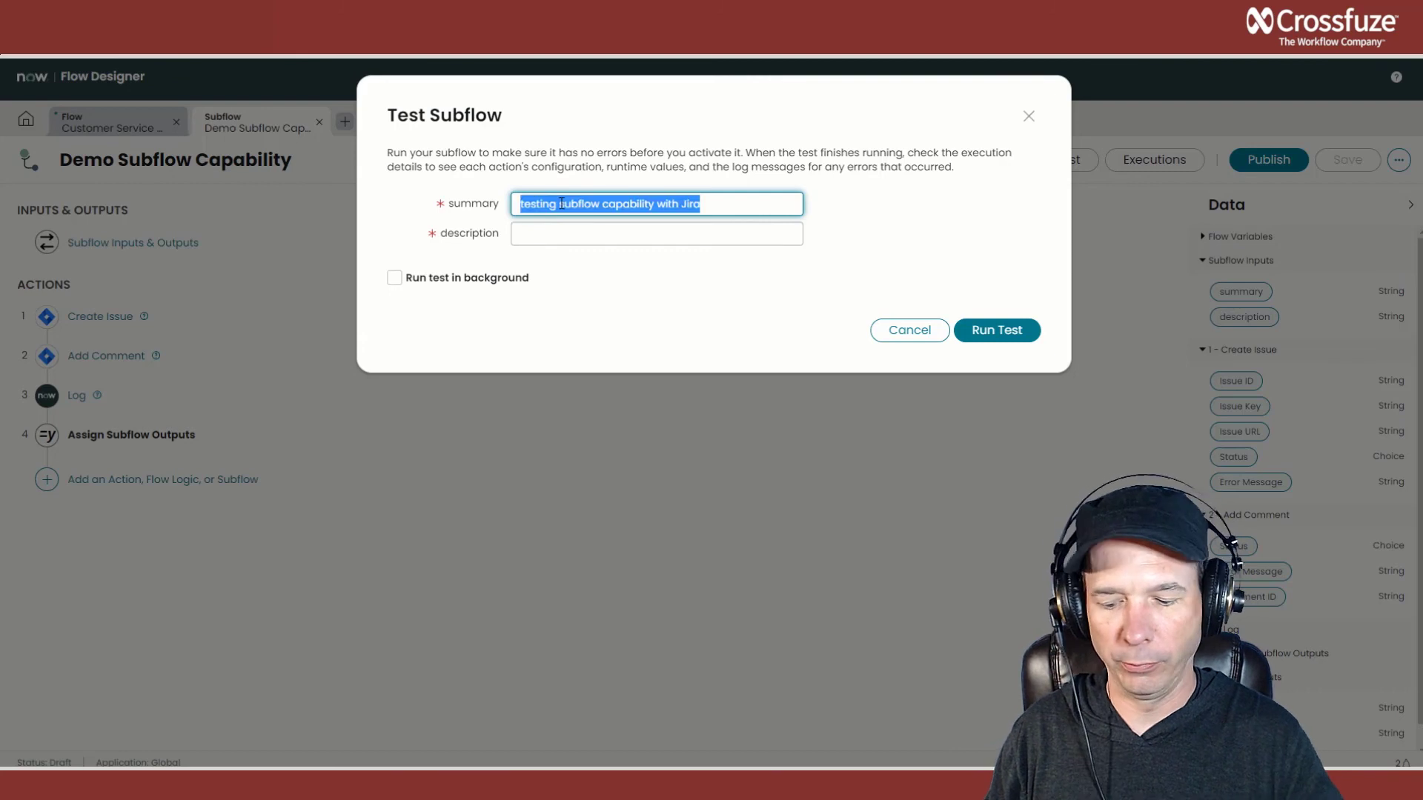
pyautogui.click(621, 235)
pyautogui.hotkey('ctrl', 'v')
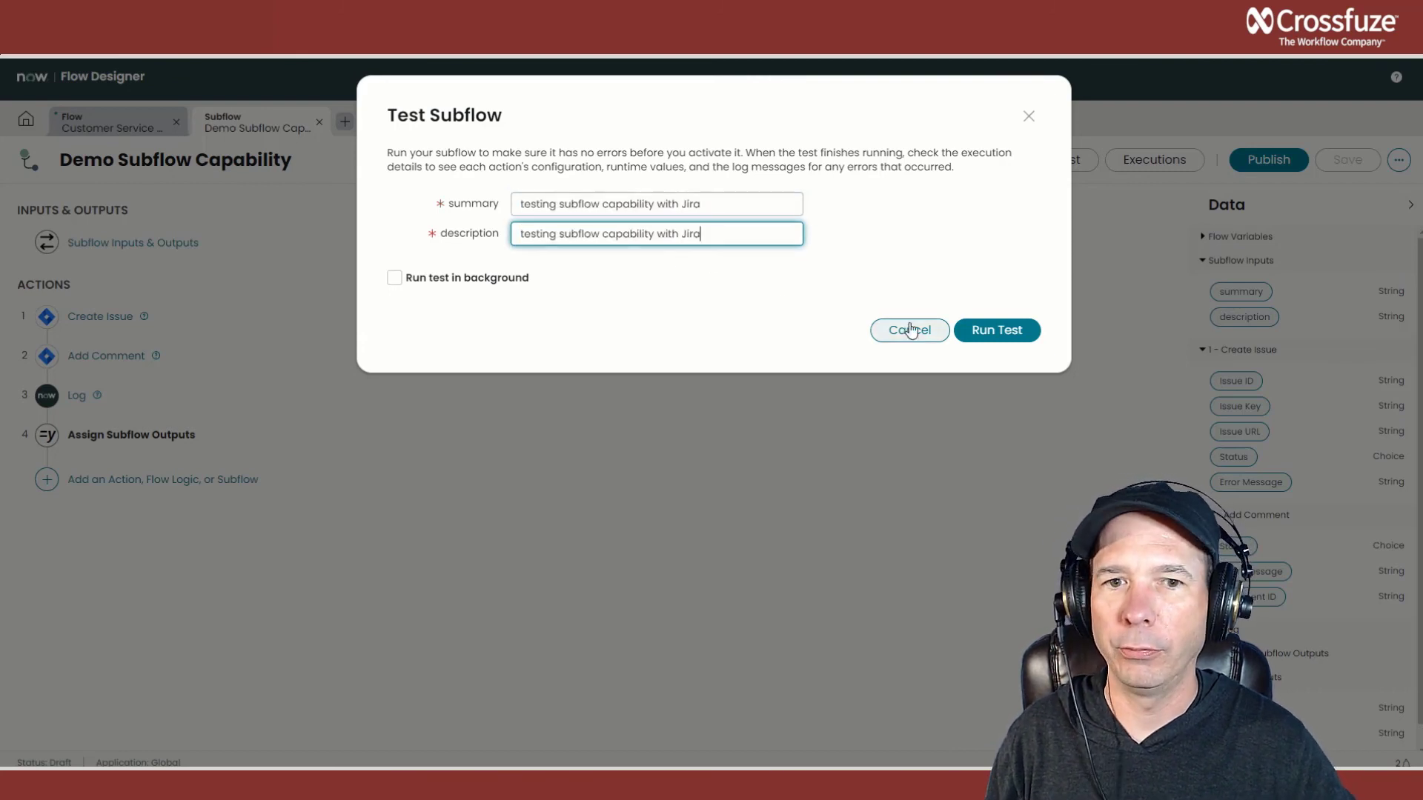
pyautogui.click(986, 330)
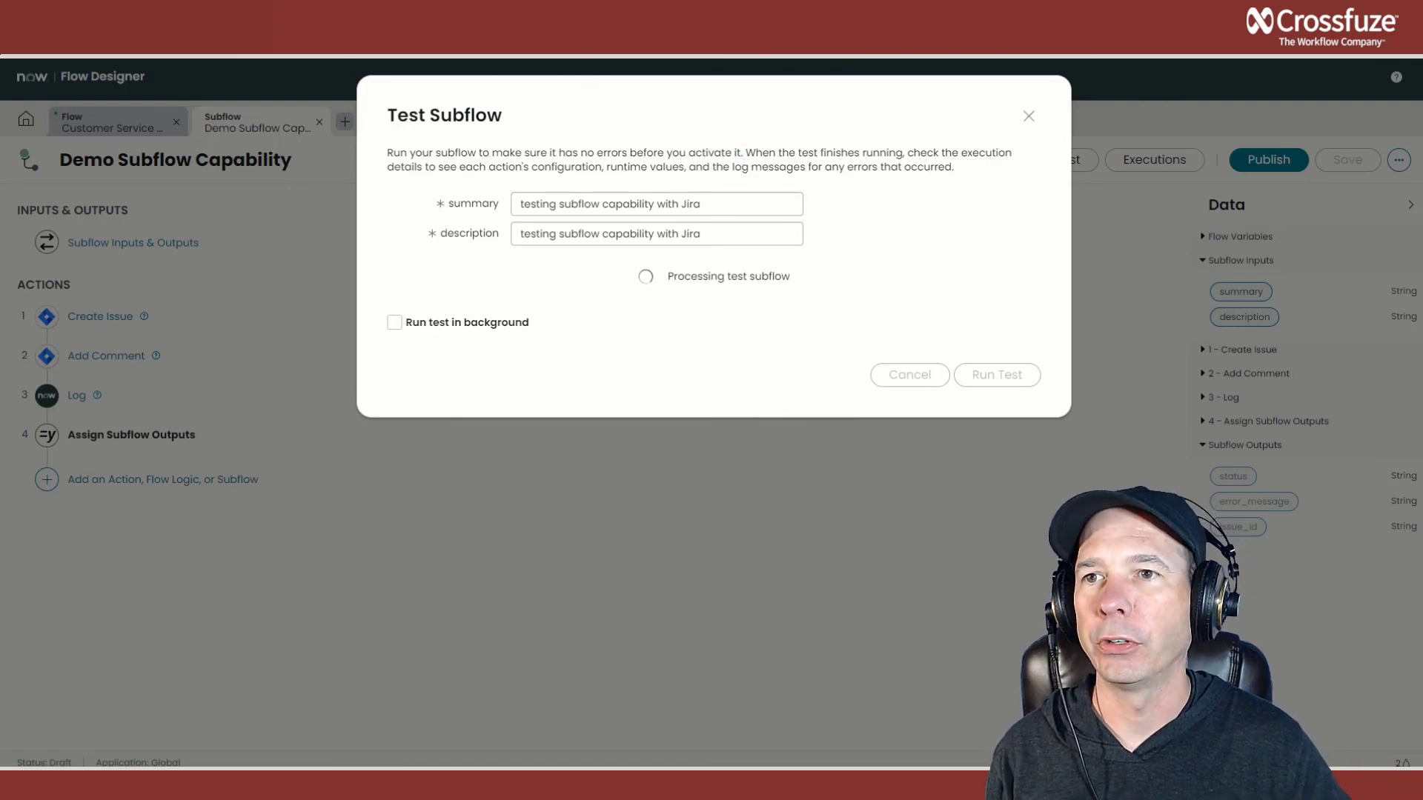
# Step: Switch to Jira, refresh the project's issue list, and open the newly created test issue to check its summary and description
pyautogui.hotkey('ctrl', 'Tab')
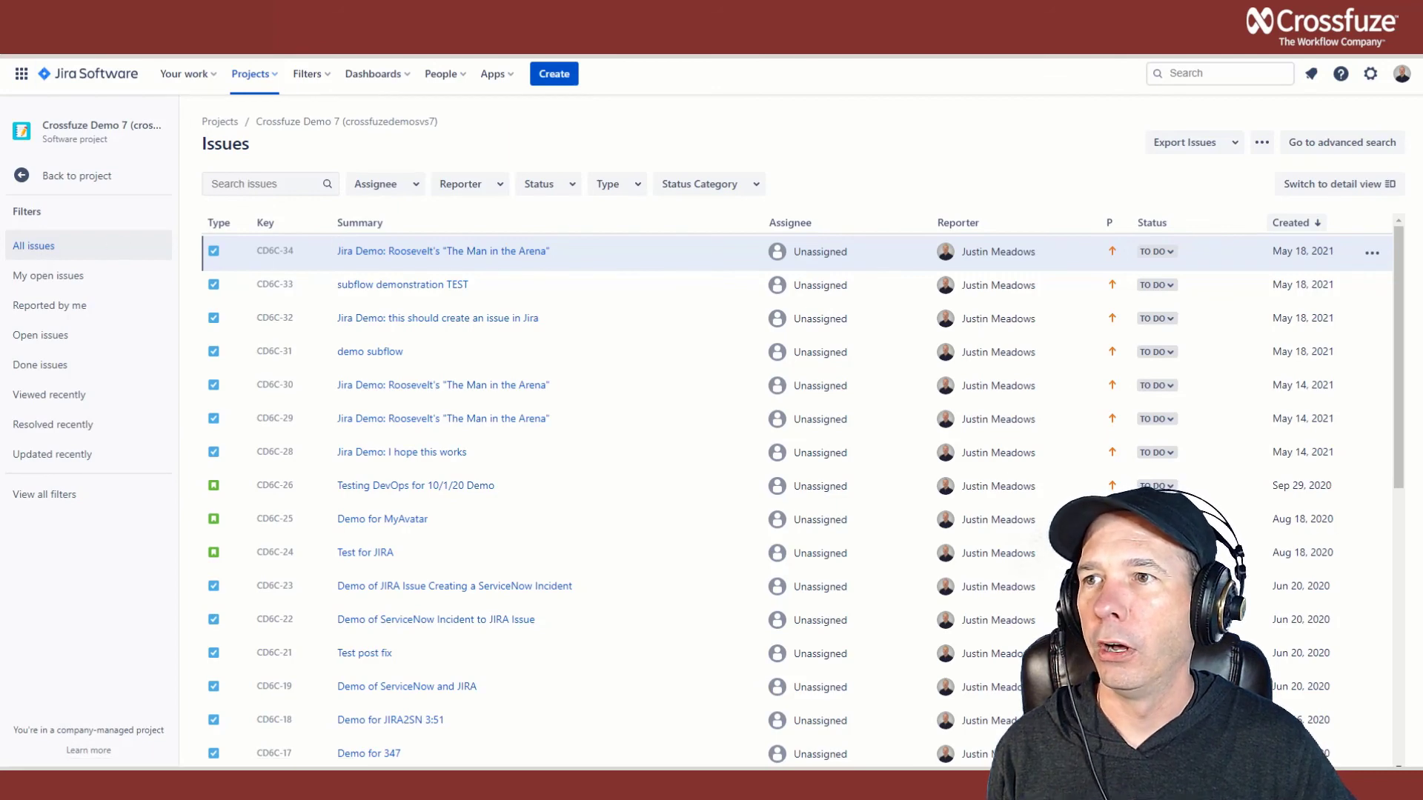
pyautogui.press('F5')
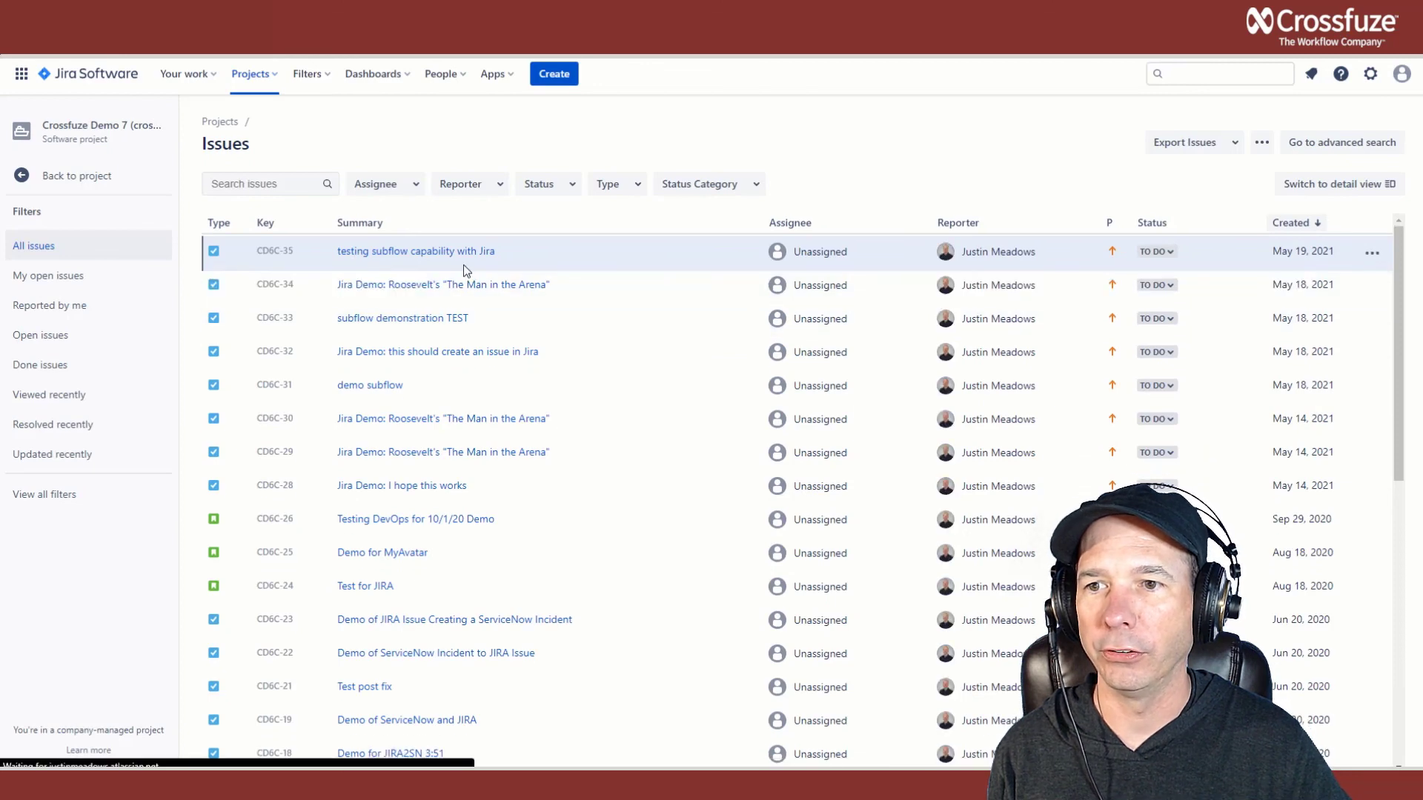
pyautogui.click(482, 253)
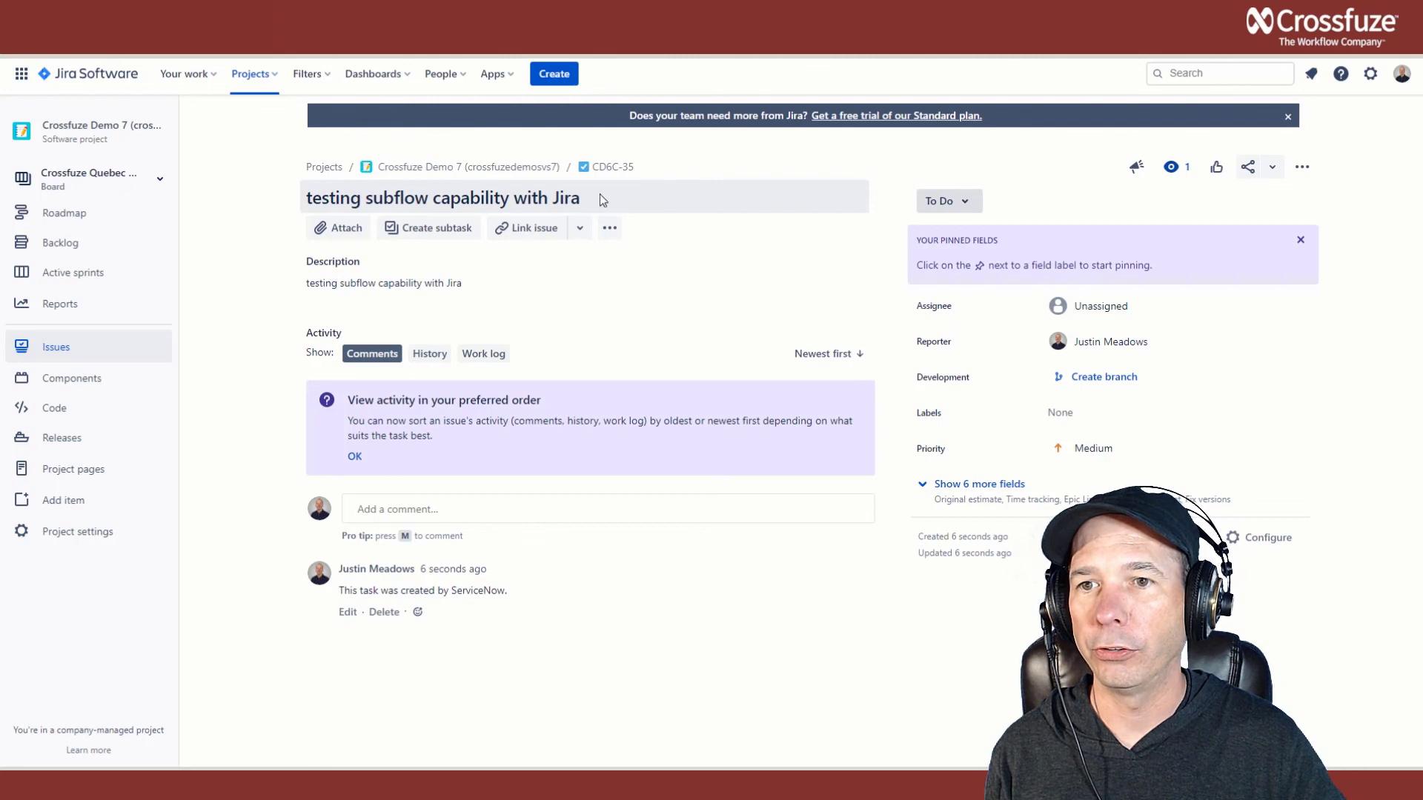
pyautogui.moveTo(600, 198); pyautogui.dragTo(320, 205)
pyautogui.moveTo(463, 285); pyautogui.dragTo(391, 284)
pyautogui.click(296, 288)
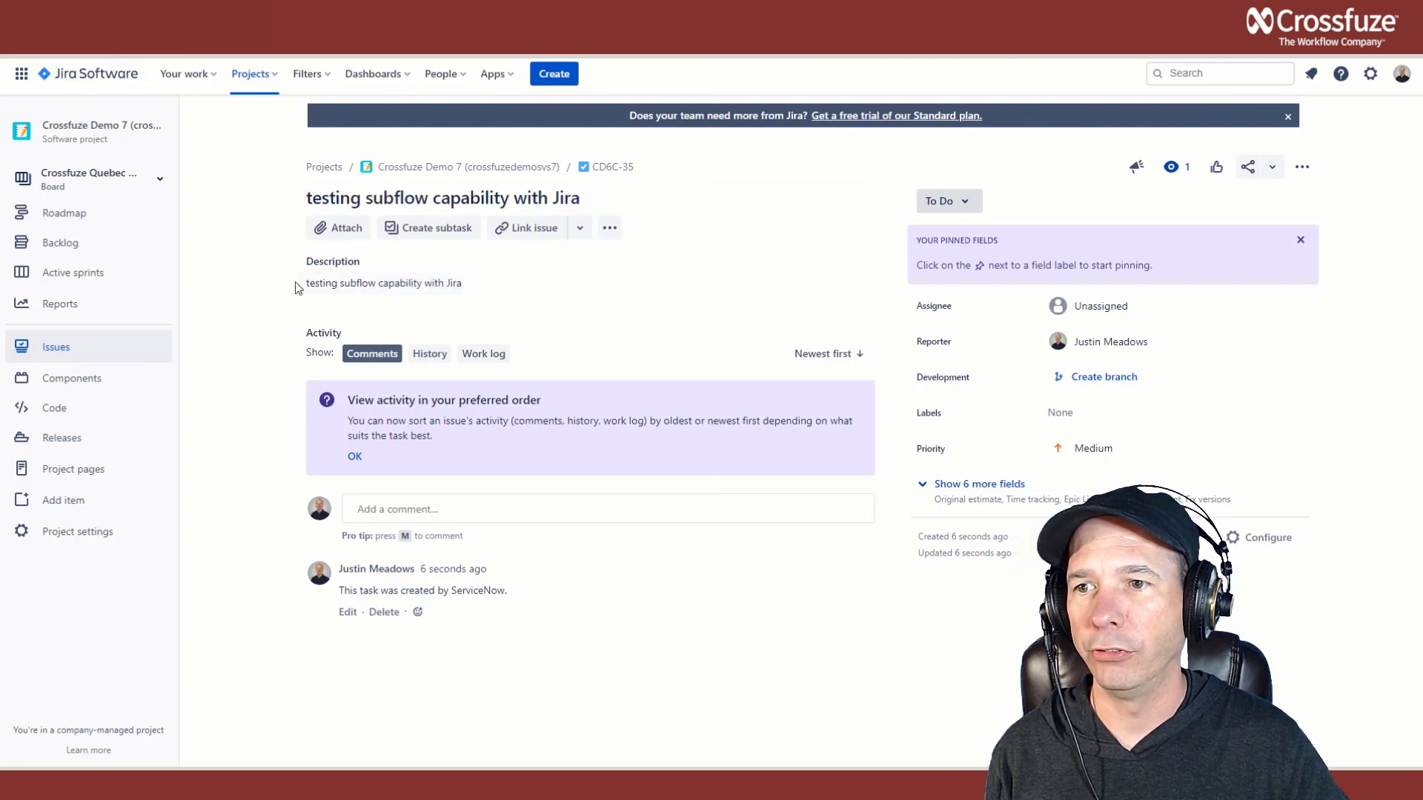